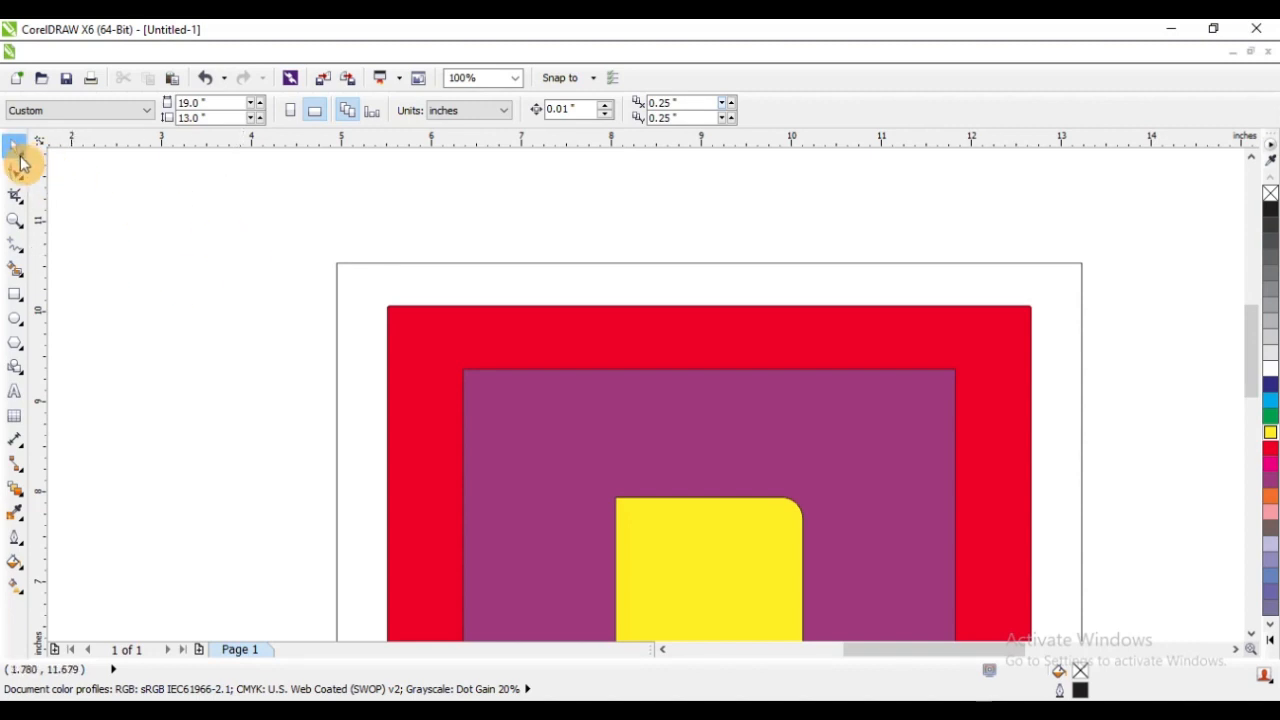
Step: Draw a looping freehand curve about 1.9 in wide and 2.8 in high in the blank area left of the nested rectangles
{"action": "left_click", "coordinate": [21, 161]}
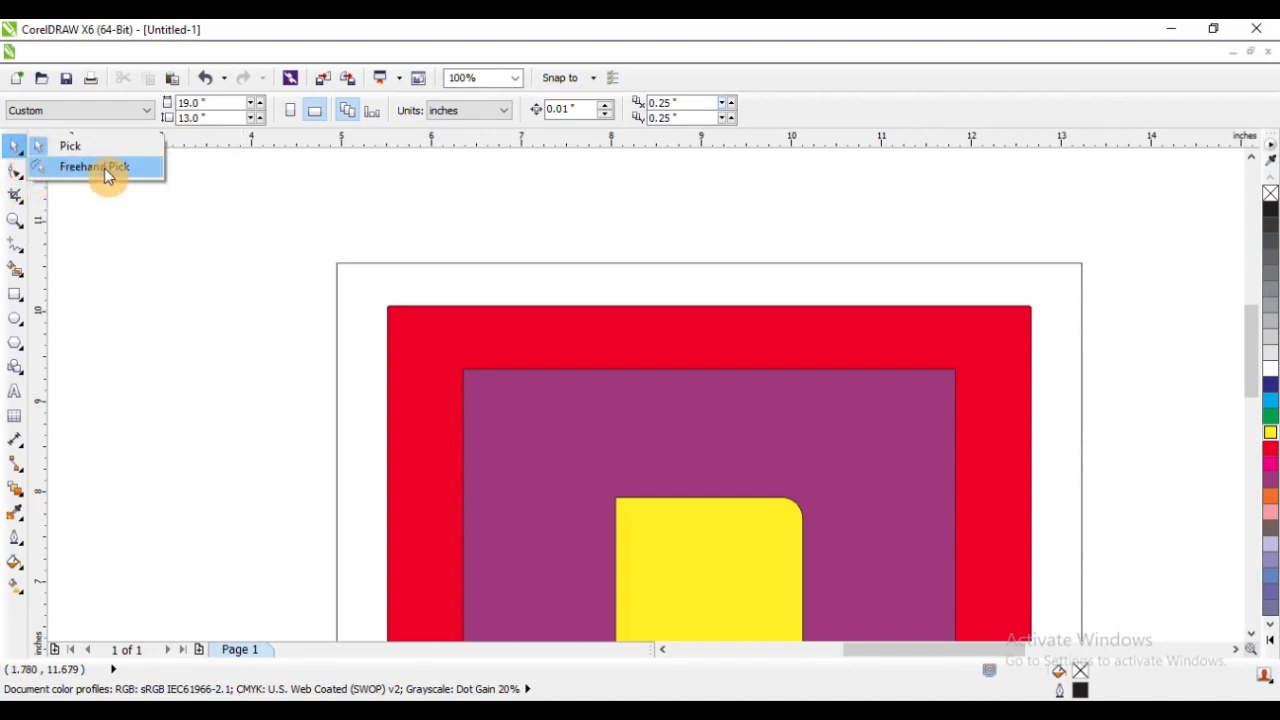
{"action": "left_click", "coordinate": [16, 150]}
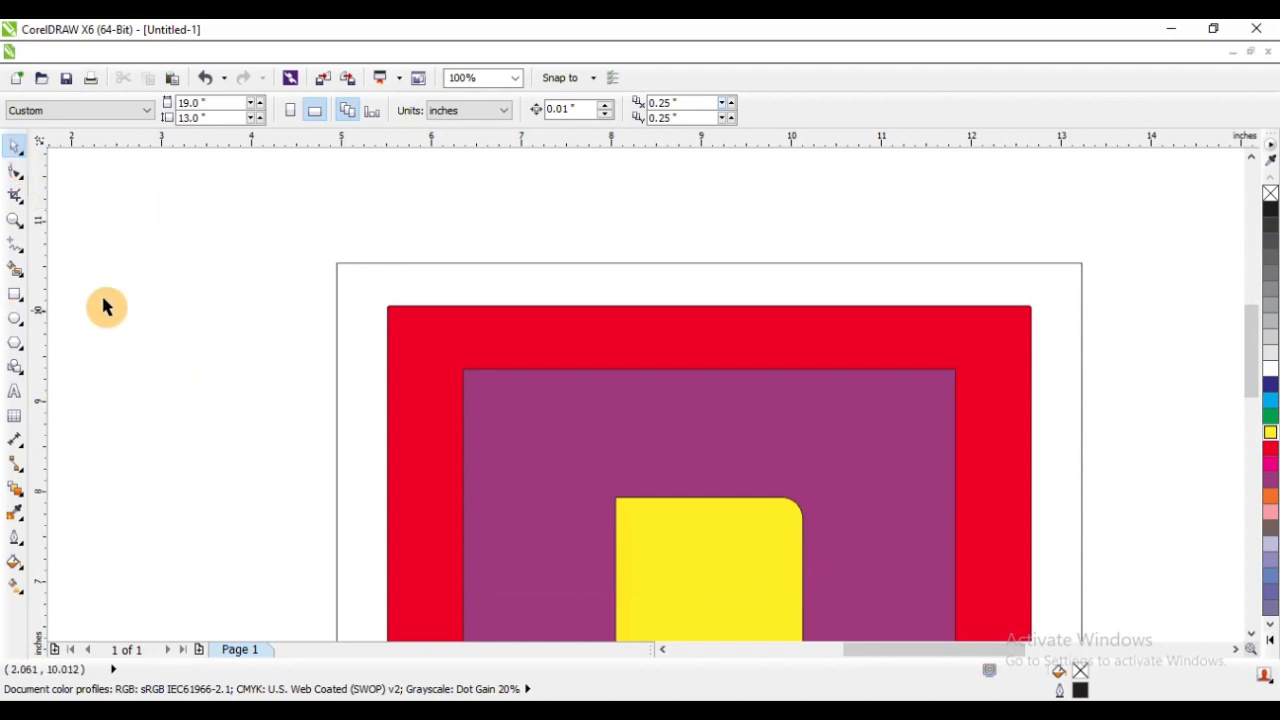
{"action": "left_click", "coordinate": [13, 250]}
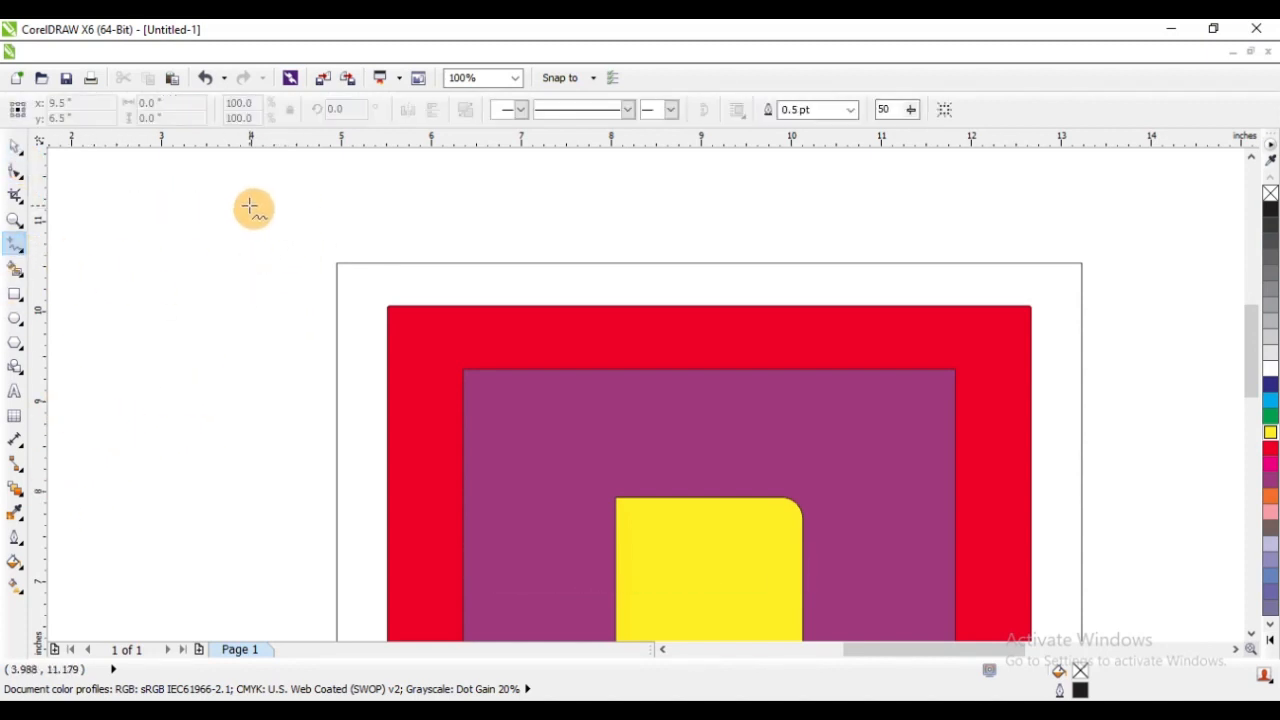
{"action": "mouse_move", "coordinate": [210, 267]}
{"action": "left_mouse_down"}
{"action": "mouse_move", "coordinate": [289, 337]}
{"action": "mouse_move", "coordinate": [237, 286]}
{"action": "mouse_move", "coordinate": [137, 429]}
{"action": "mouse_move", "coordinate": [140, 217]}
{"action": "left_mouse_up"}
{"action": "left_click_drag", "start_coordinate": [139, 262], "coordinate": [145, 313]}
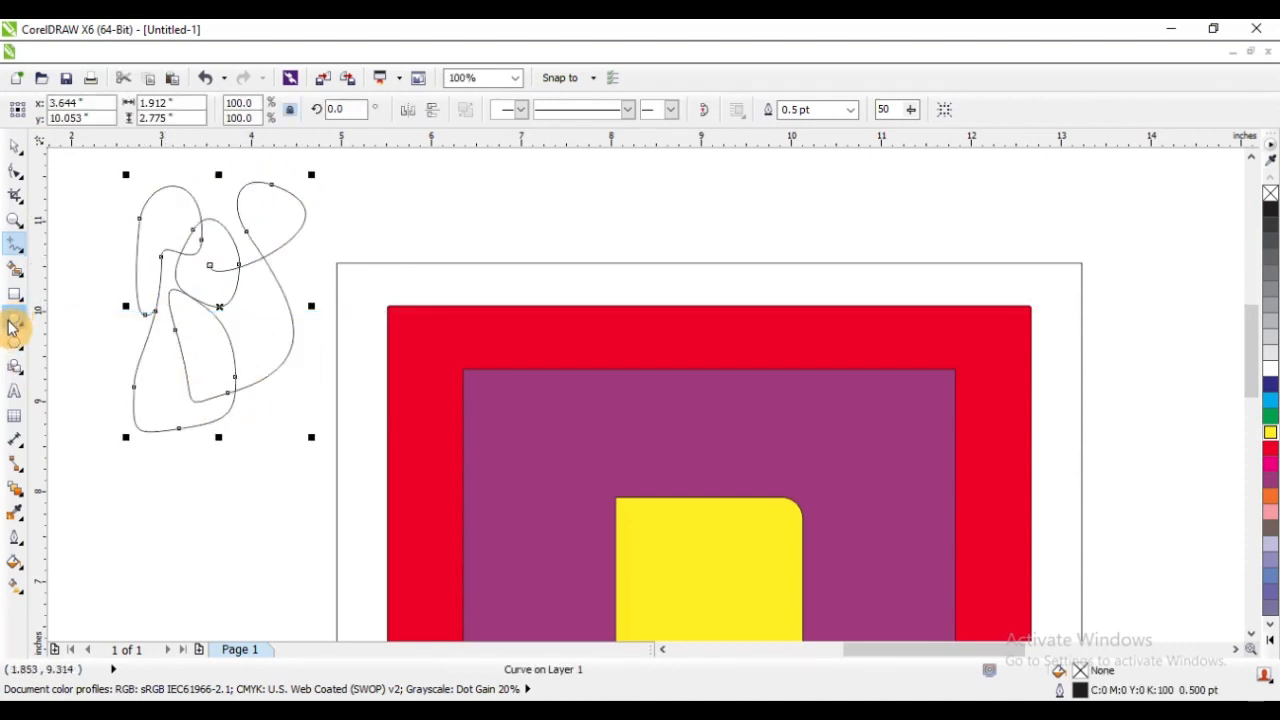
Step: Draw a rectangle about 2.1 by 0.9 in above the nested rectangles, plus one overlapping their lower-left corner and a long one below
{"action": "left_click", "coordinate": [15, 295]}
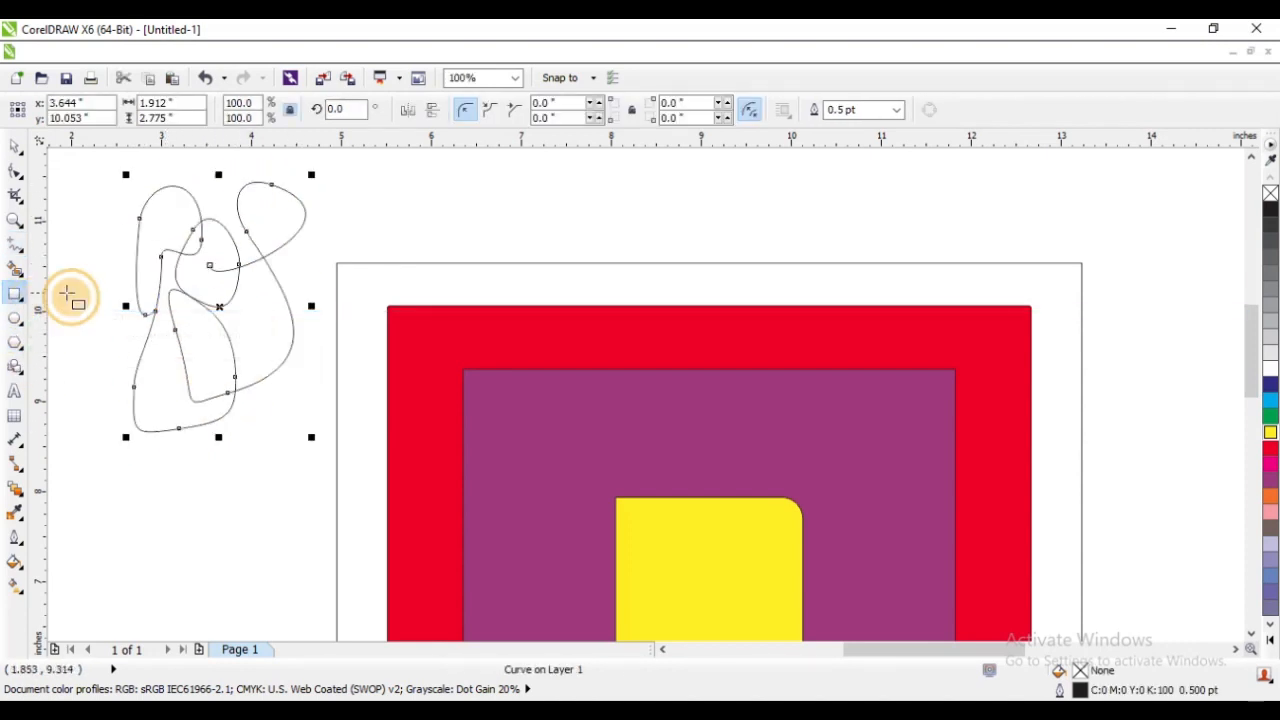
{"action": "left_click_drag", "start_coordinate": [386, 181], "coordinate": [575, 264]}
{"action": "scroll", "coordinate": [370, 235], "scroll_direction": "down", "scroll_amount": 3}
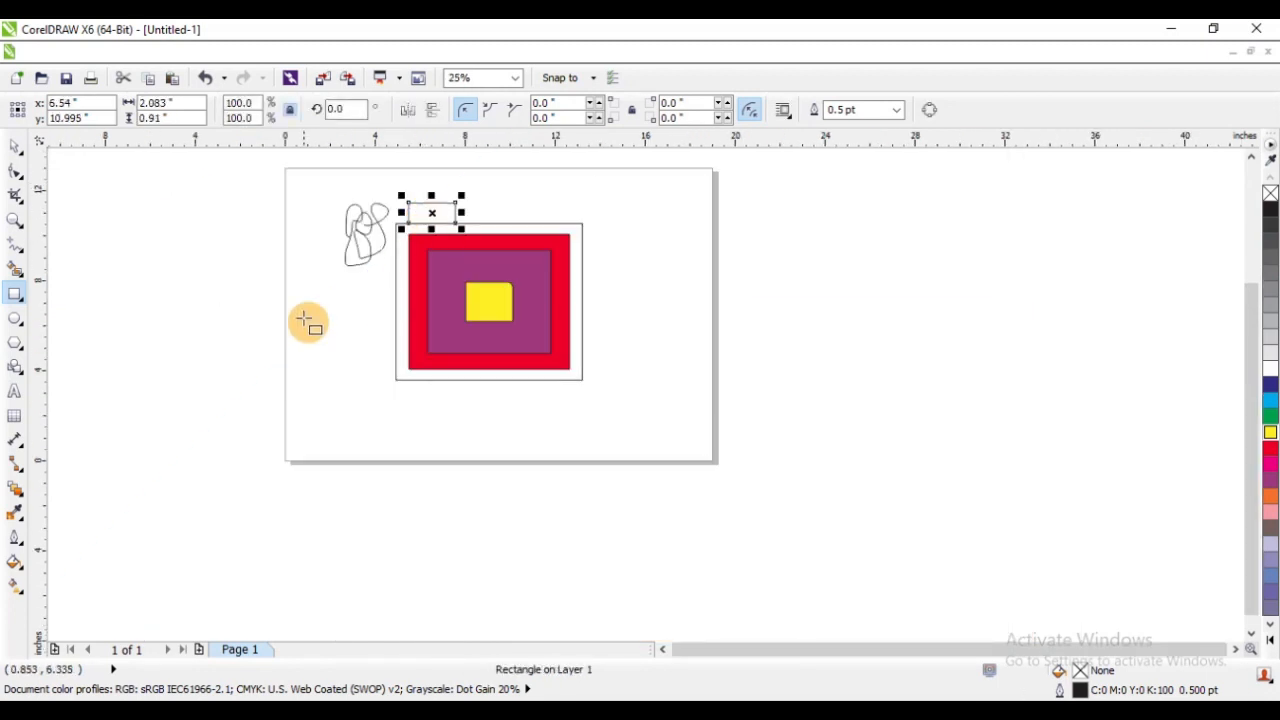
{"action": "mouse_move", "coordinate": [335, 309]}
{"action": "left_mouse_down"}
{"action": "mouse_move", "coordinate": [422, 382]}
{"action": "mouse_move", "coordinate": [429, 421]}
{"action": "mouse_move", "coordinate": [516, 432]}
{"action": "mouse_move", "coordinate": [651, 358]}
{"action": "left_mouse_up"}
Step: Draw five parallelograms of different sizes above and to the right of the nested rectangles with the Basic Shapes tool
{"action": "left_click", "coordinate": [16, 368]}
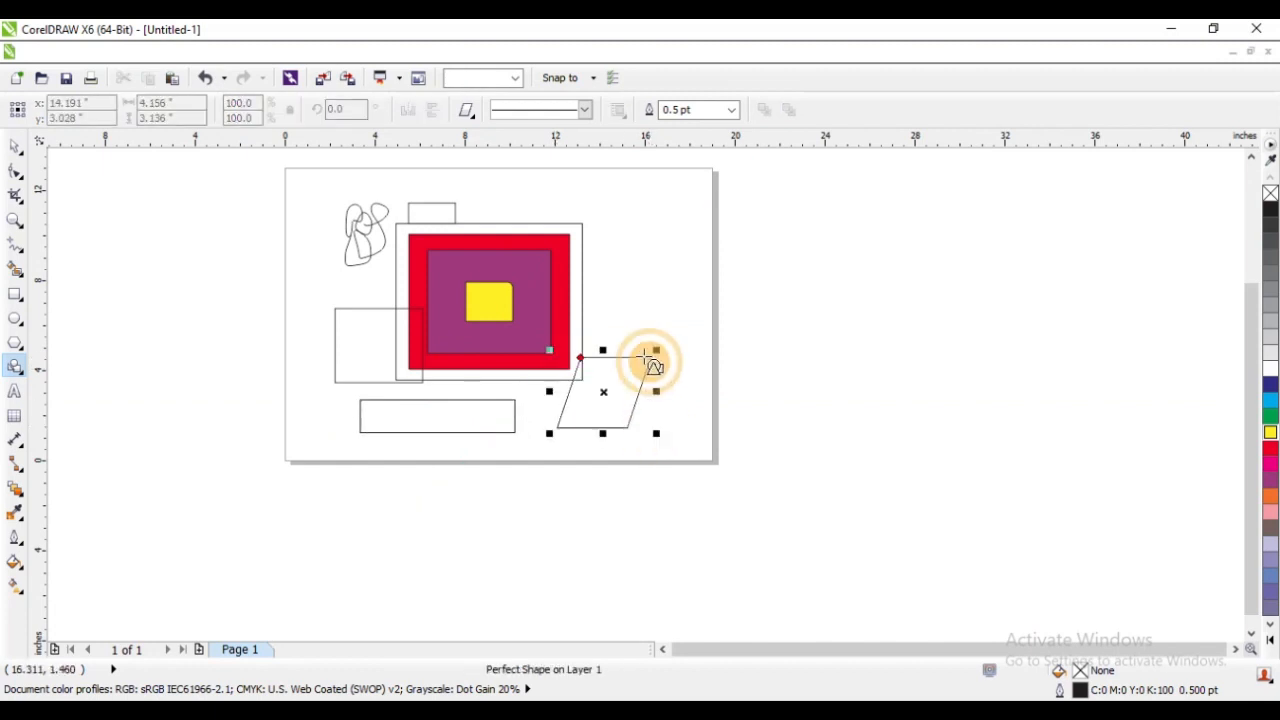
{"action": "left_click_drag", "start_coordinate": [612, 243], "coordinate": [703, 327]}
{"action": "left_click_drag", "start_coordinate": [589, 199], "coordinate": [636, 266]}
{"action": "scroll", "coordinate": [530, 196], "scroll_direction": "up", "scroll_amount": 1}
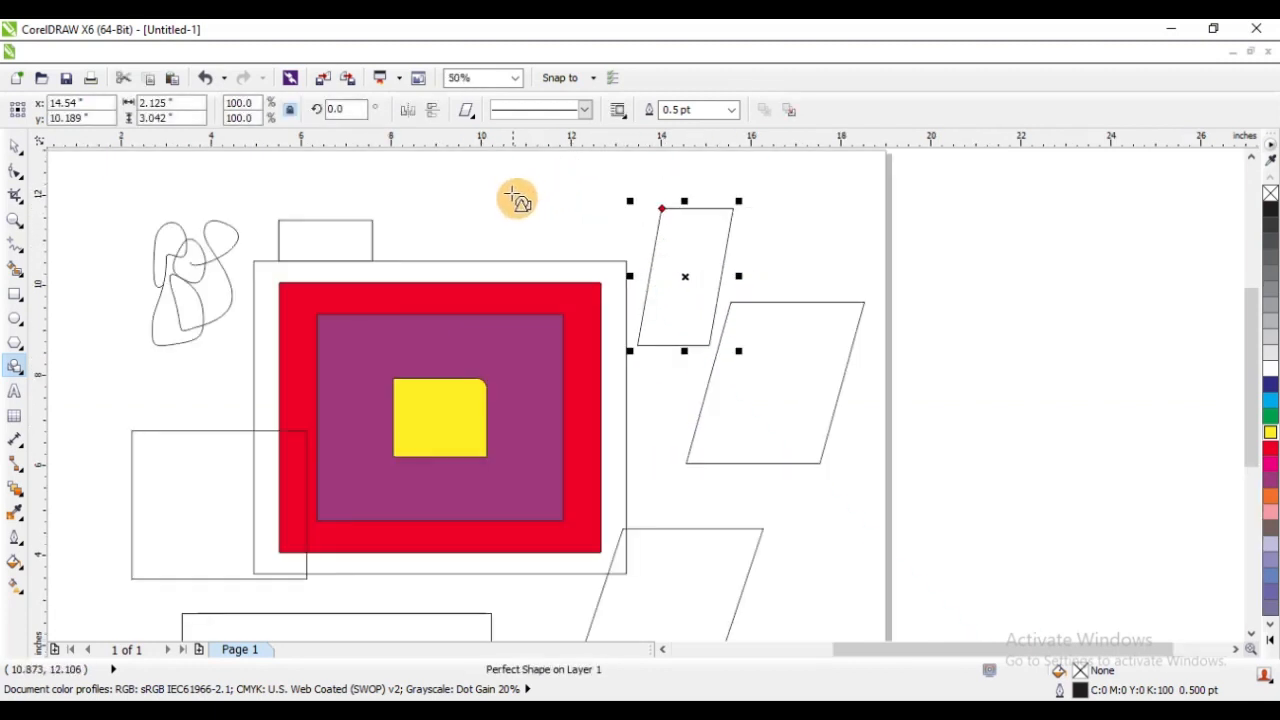
{"action": "left_click_drag", "start_coordinate": [456, 186], "coordinate": [580, 242]}
{"action": "left_click_drag", "start_coordinate": [592, 196], "coordinate": [666, 275]}
{"action": "scroll", "coordinate": [491, 251], "scroll_direction": "down", "scroll_amount": 1}
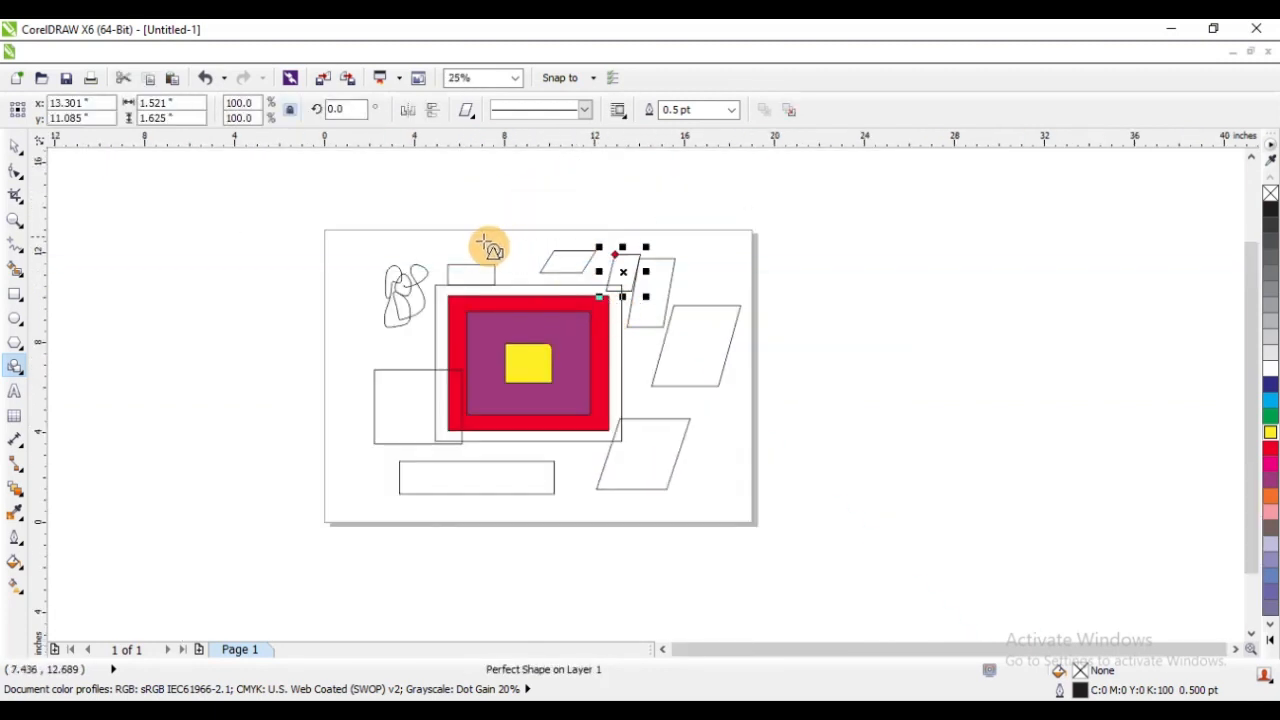
{"action": "scroll", "coordinate": [443, 262], "scroll_direction": "up", "scroll_amount": 2}
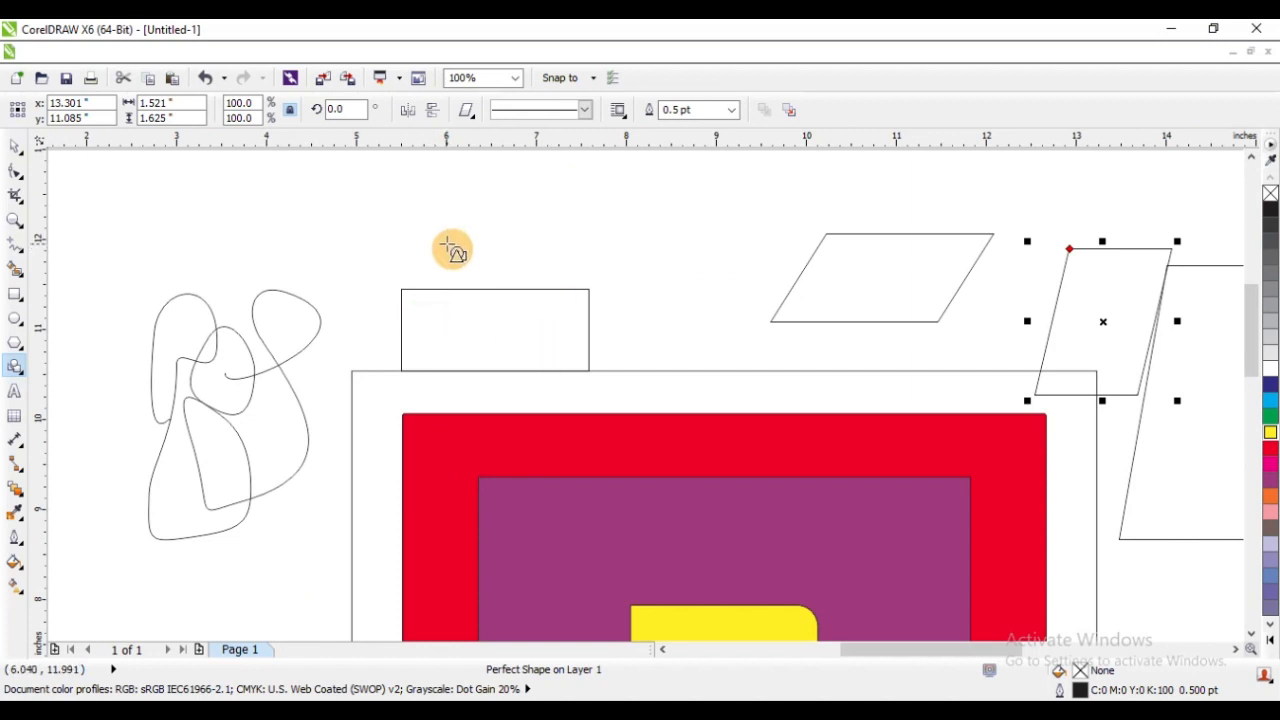
{"action": "left_click", "coordinate": [21, 374]}
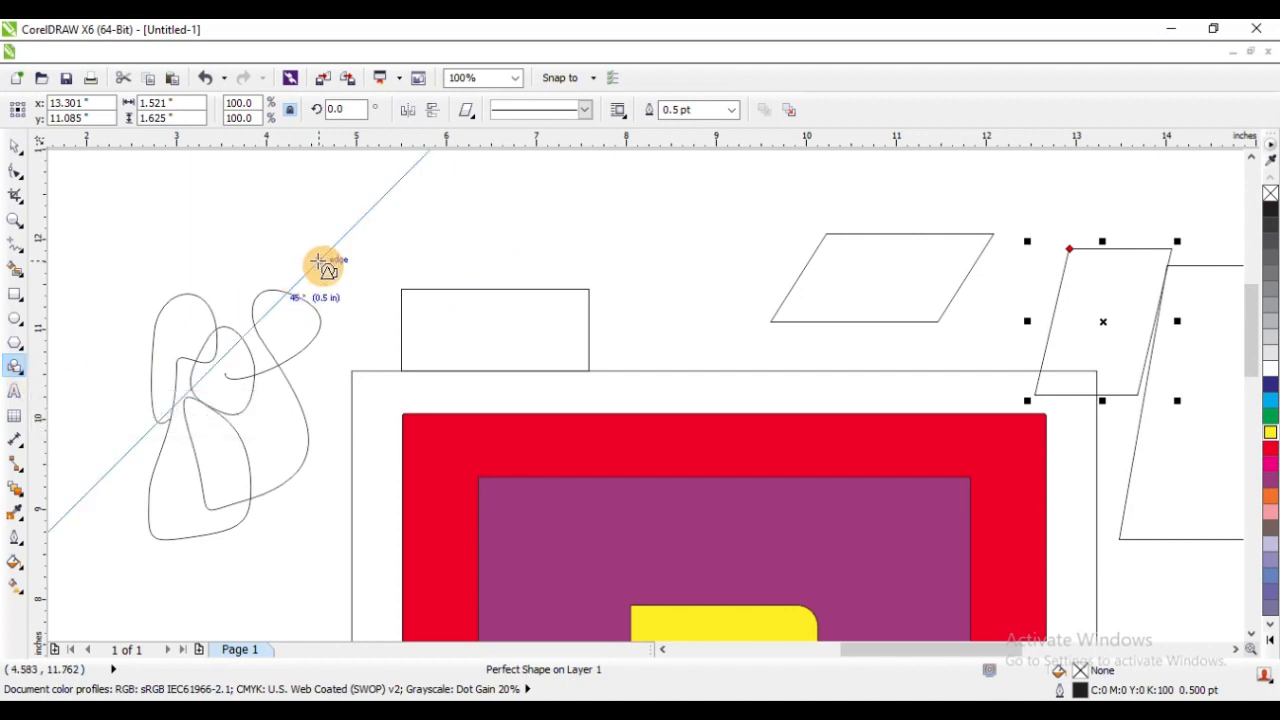
{"action": "scroll", "coordinate": [322, 265], "scroll_direction": "down", "scroll_amount": 1}
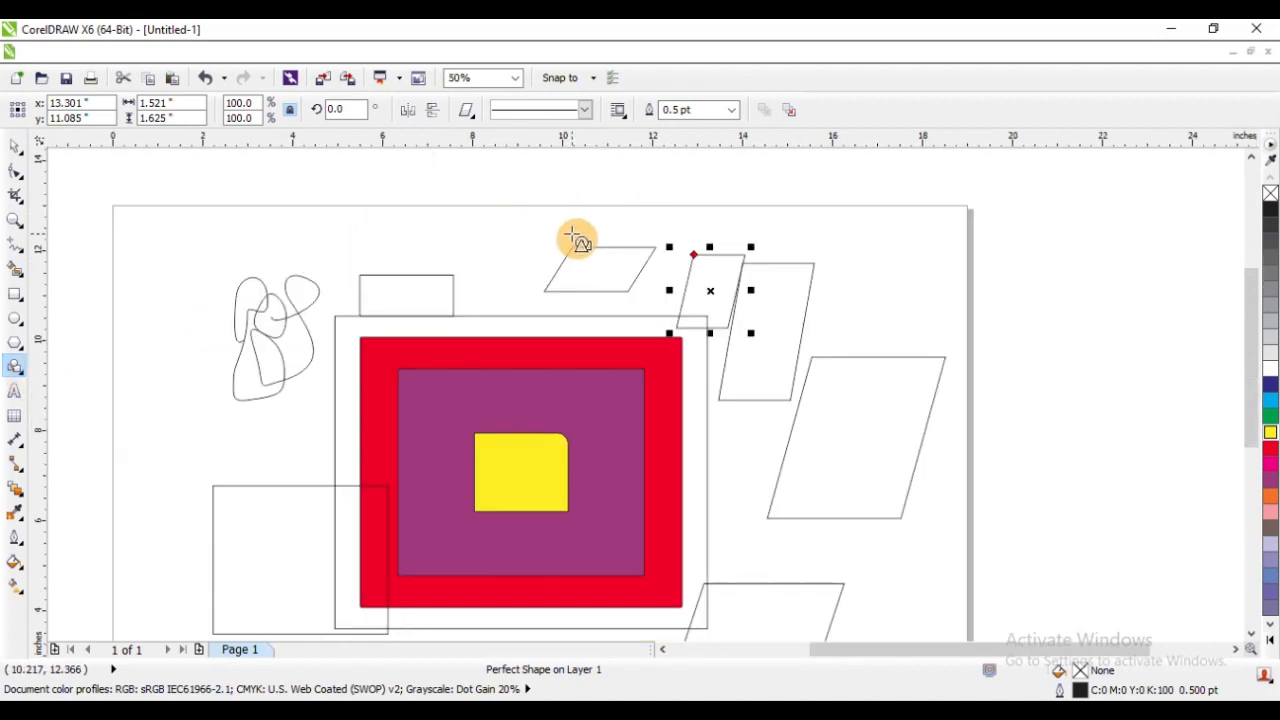
{"action": "scroll", "coordinate": [577, 239], "scroll_direction": "up", "scroll_amount": 1}
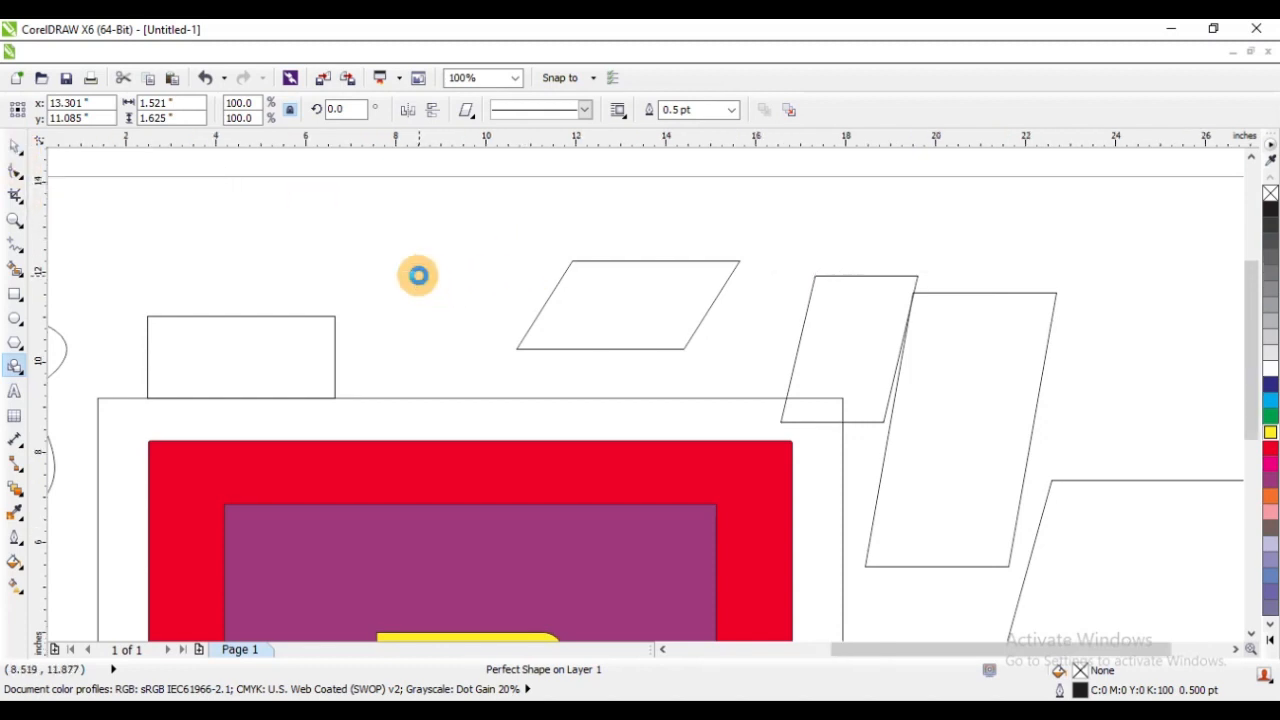
{"action": "scroll", "coordinate": [417, 274], "scroll_direction": "down", "scroll_amount": 1}
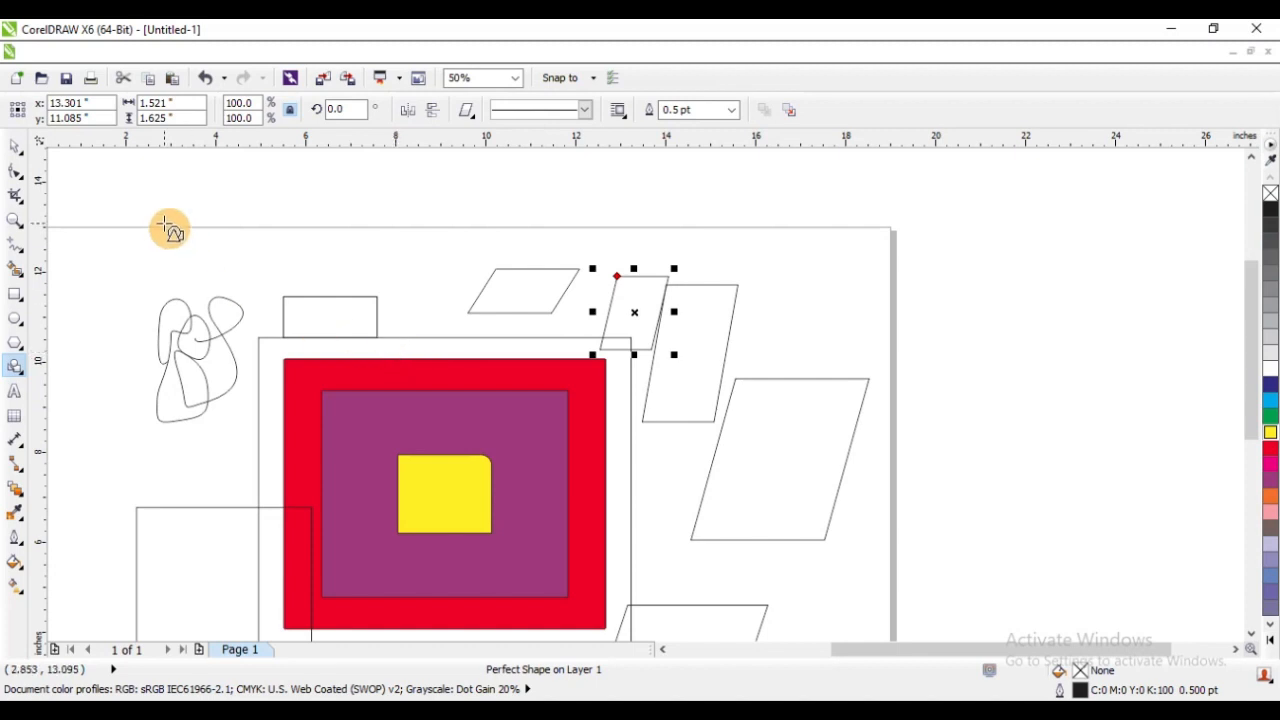
{"action": "scroll", "coordinate": [629, 295], "scroll_direction": "up", "scroll_amount": 2}
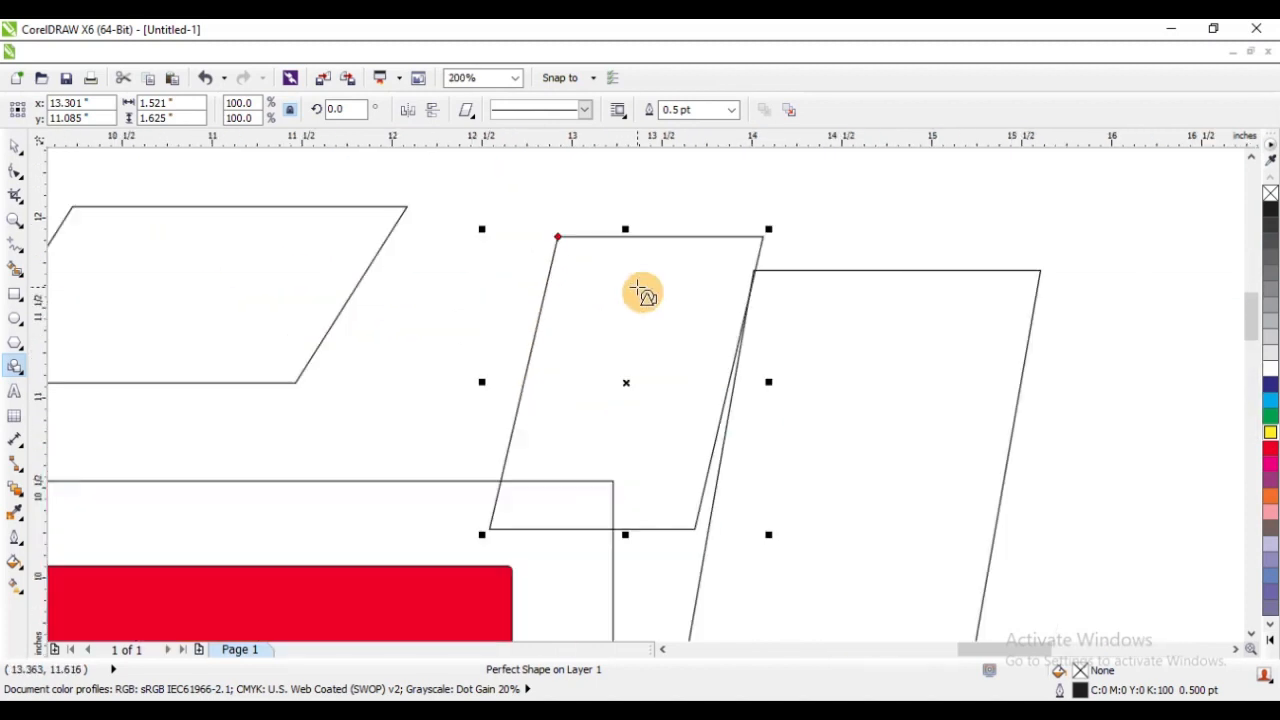
{"action": "key", "text": "space"}
{"action": "key", "text": "space"}
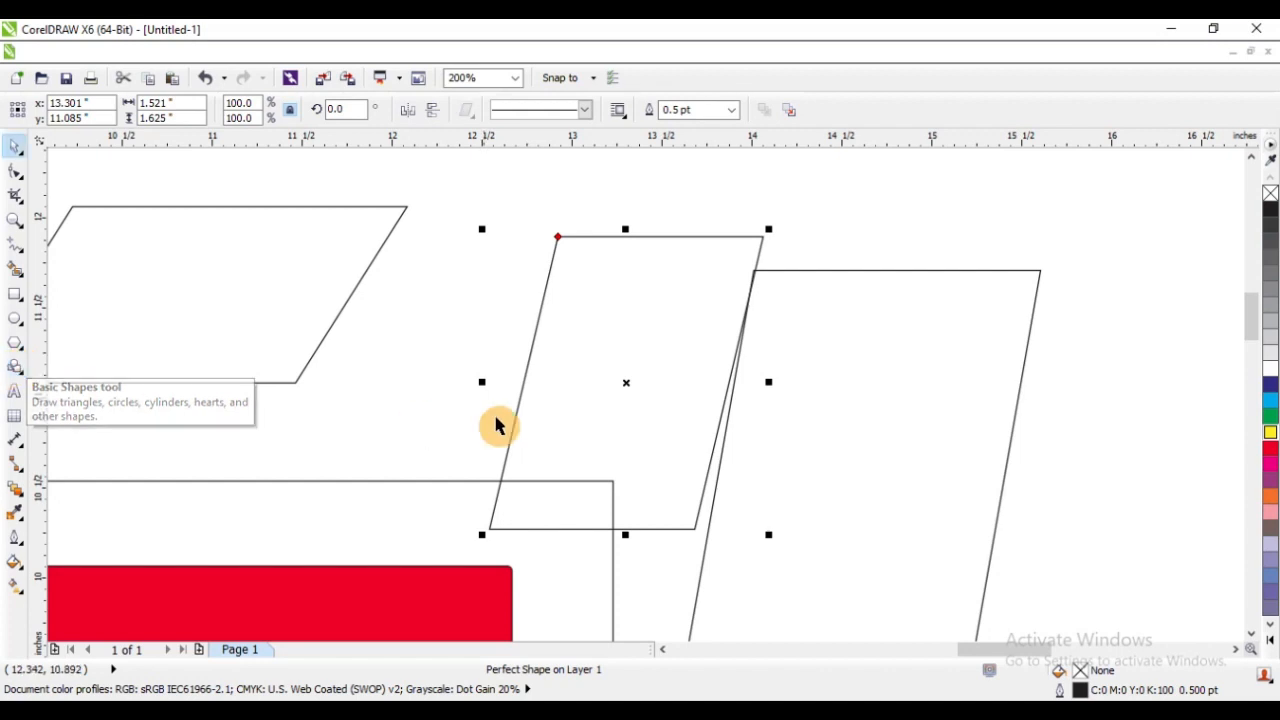
Step: Select all shapes on the page and move them together onto the empty area to the right of the page
{"action": "scroll", "coordinate": [399, 272], "scroll_direction": "down", "scroll_amount": 3}
{"action": "scroll", "coordinate": [399, 268], "scroll_direction": "down", "scroll_amount": 2}
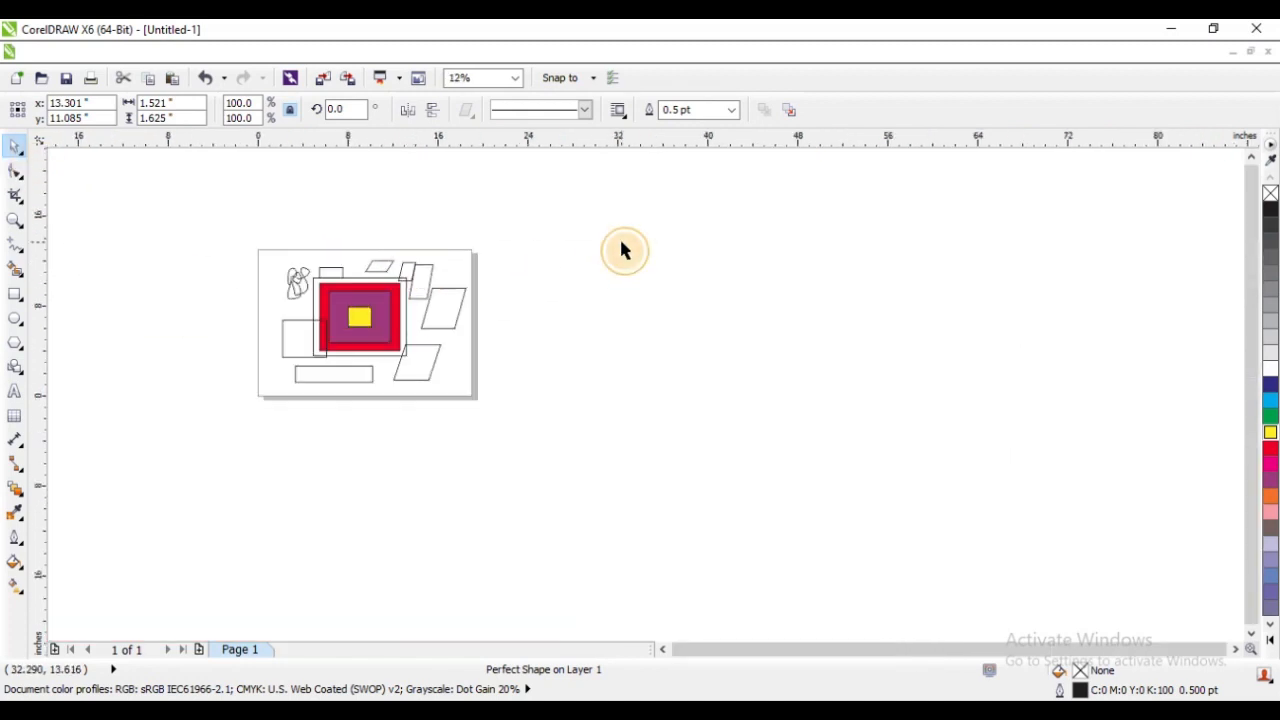
{"action": "left_click", "coordinate": [622, 245]}
{"action": "scroll", "coordinate": [337, 289], "scroll_direction": "up", "scroll_amount": 2}
{"action": "scroll", "coordinate": [345, 290], "scroll_direction": "down", "scroll_amount": 1}
{"action": "left_click_drag", "start_coordinate": [234, 208], "coordinate": [831, 583]}
{"action": "left_click_drag", "start_coordinate": [509, 337], "coordinate": [894, 337]}
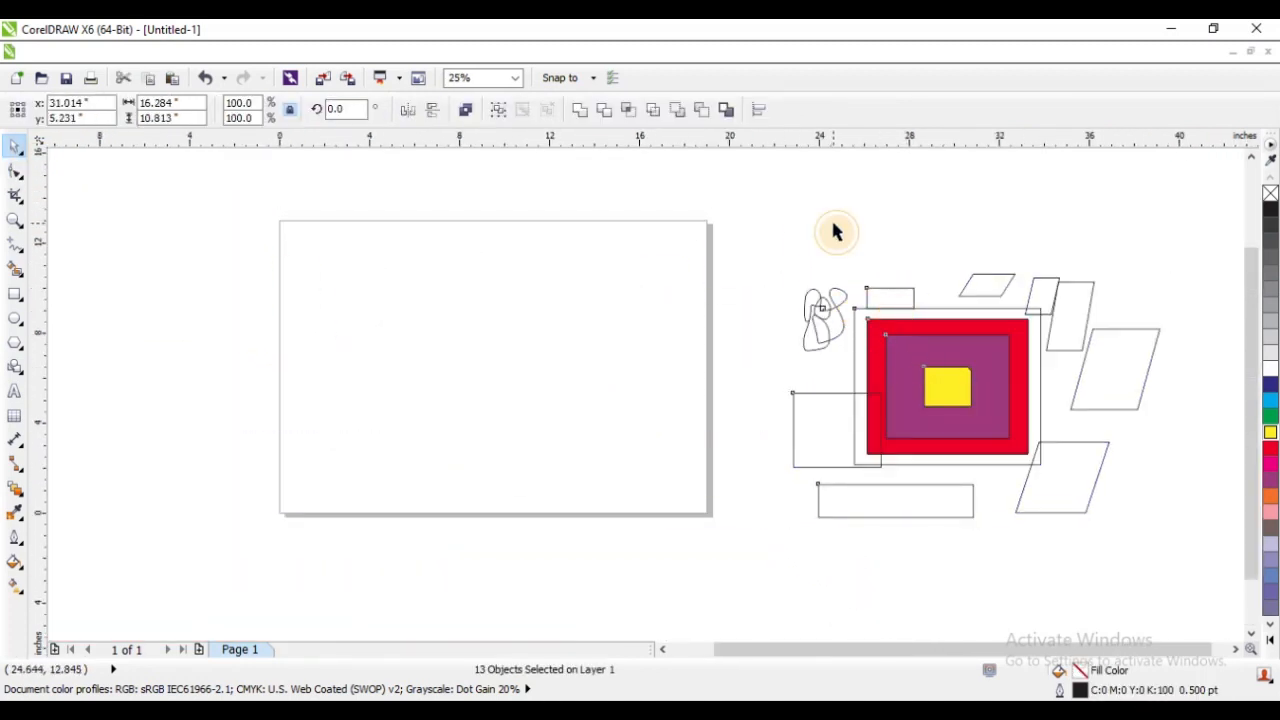
Step: Delete the freehand curve, the three loose unfilled rectangles and the five parallelograms around the nested rectangles
{"action": "left_click_drag", "start_coordinate": [774, 234], "coordinate": [889, 511]}
{"action": "key", "text": "Delete"}
{"action": "left_click", "coordinate": [878, 518]}
{"action": "key", "text": "Delete"}
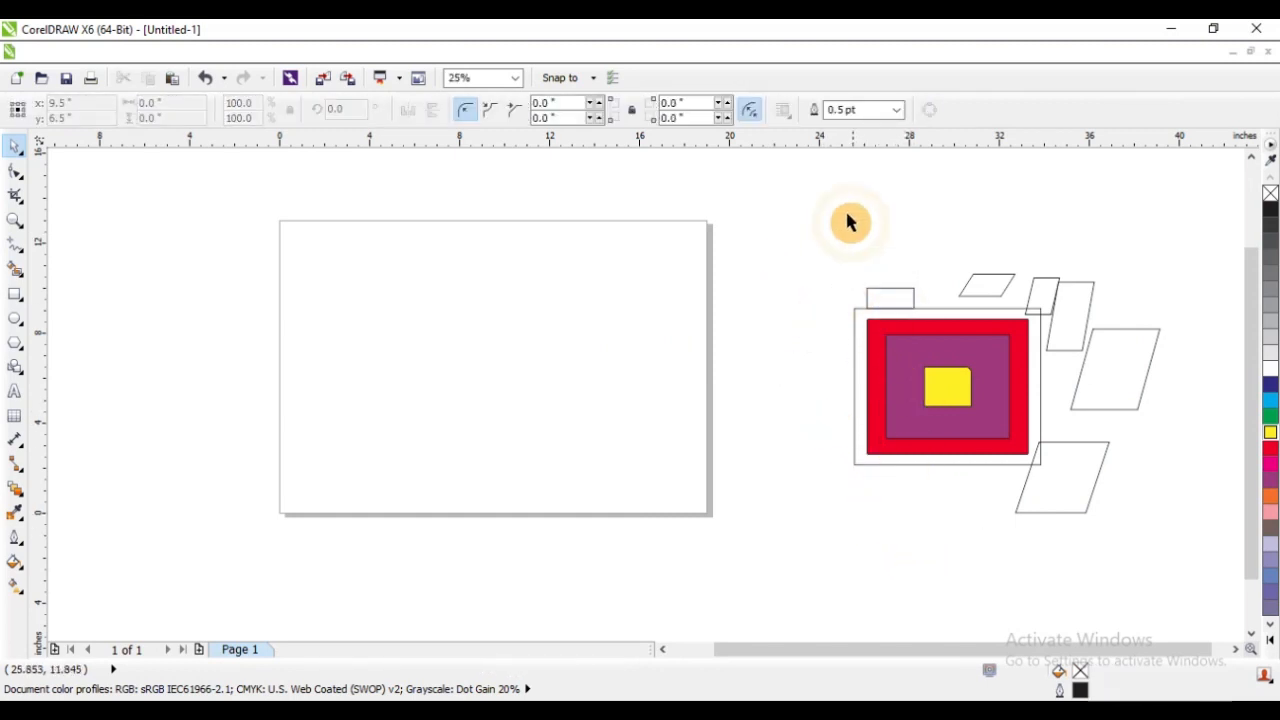
{"action": "left_click_drag", "start_coordinate": [820, 197], "coordinate": [1152, 315]}
{"action": "key", "text": "Delete"}
{"action": "left_click_drag", "start_coordinate": [1015, 238], "coordinate": [1148, 535]}
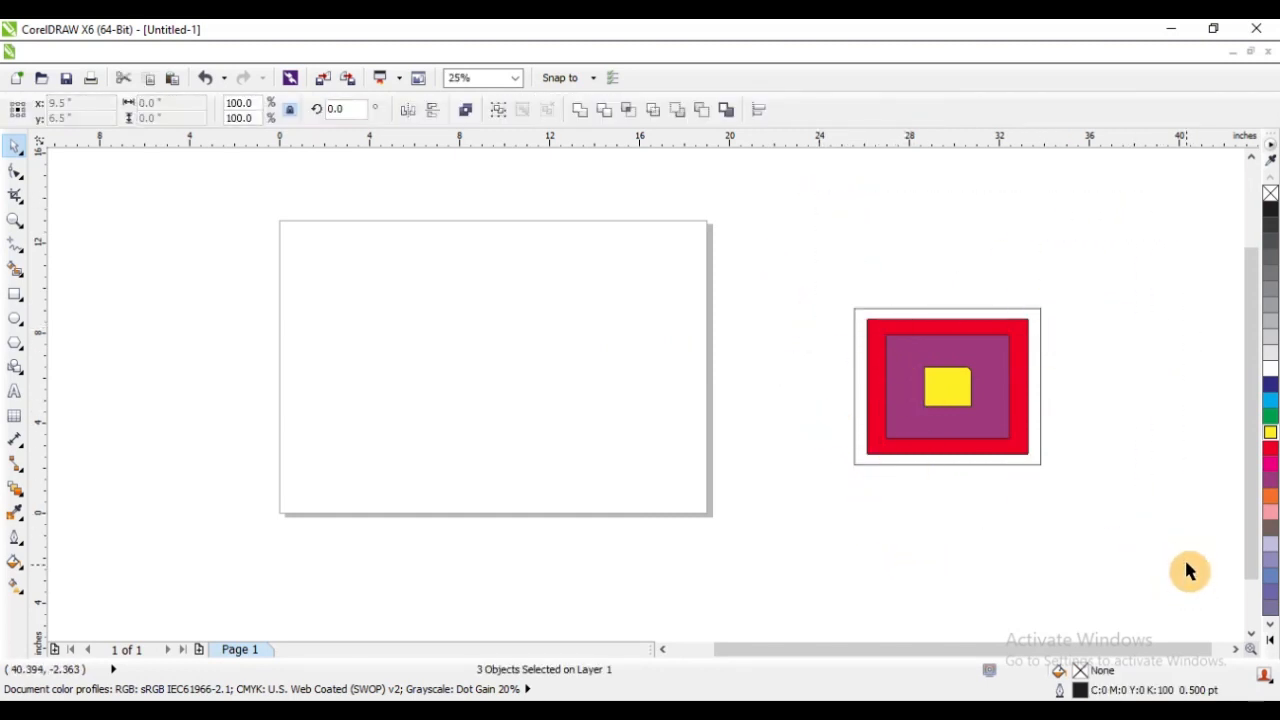
{"action": "key", "text": "Delete"}
Step: Move the four nested rectangles together back onto the page
{"action": "left_click_drag", "start_coordinate": [728, 264], "coordinate": [1057, 484]}
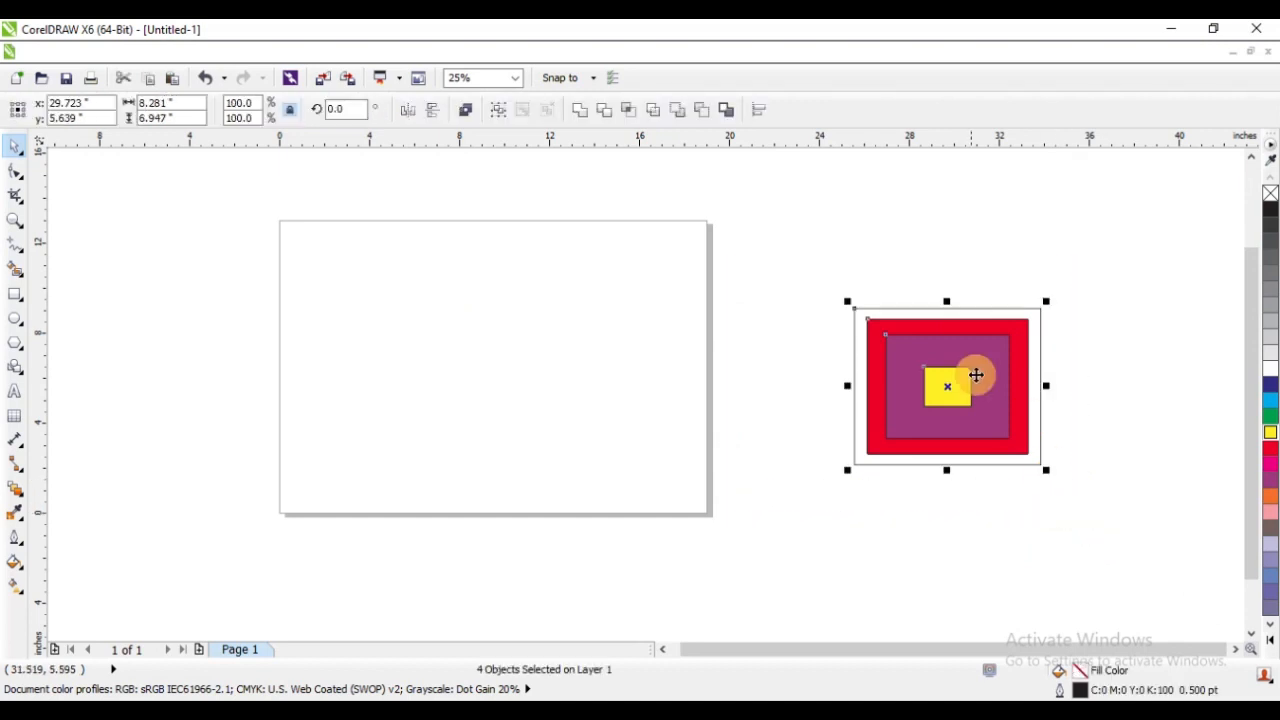
{"action": "left_click_drag", "start_coordinate": [977, 371], "coordinate": [489, 337]}
{"action": "key", "text": "Escape"}
{"action": "scroll", "coordinate": [443, 313], "scroll_direction": "up", "scroll_amount": 1}
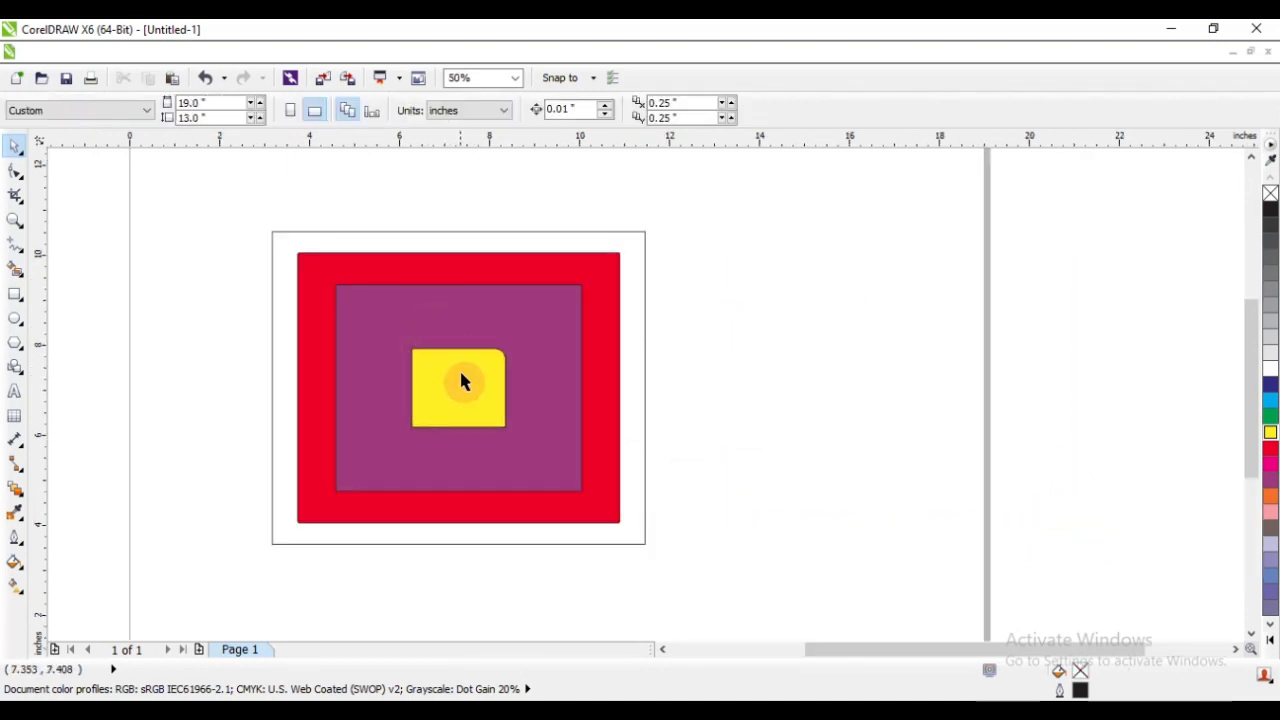
Step: Try moving the yellow rectangle to the left twice with the Pick tool, undoing each move
{"action": "left_click", "coordinate": [466, 376]}
{"action": "left_click", "coordinate": [249, 243]}
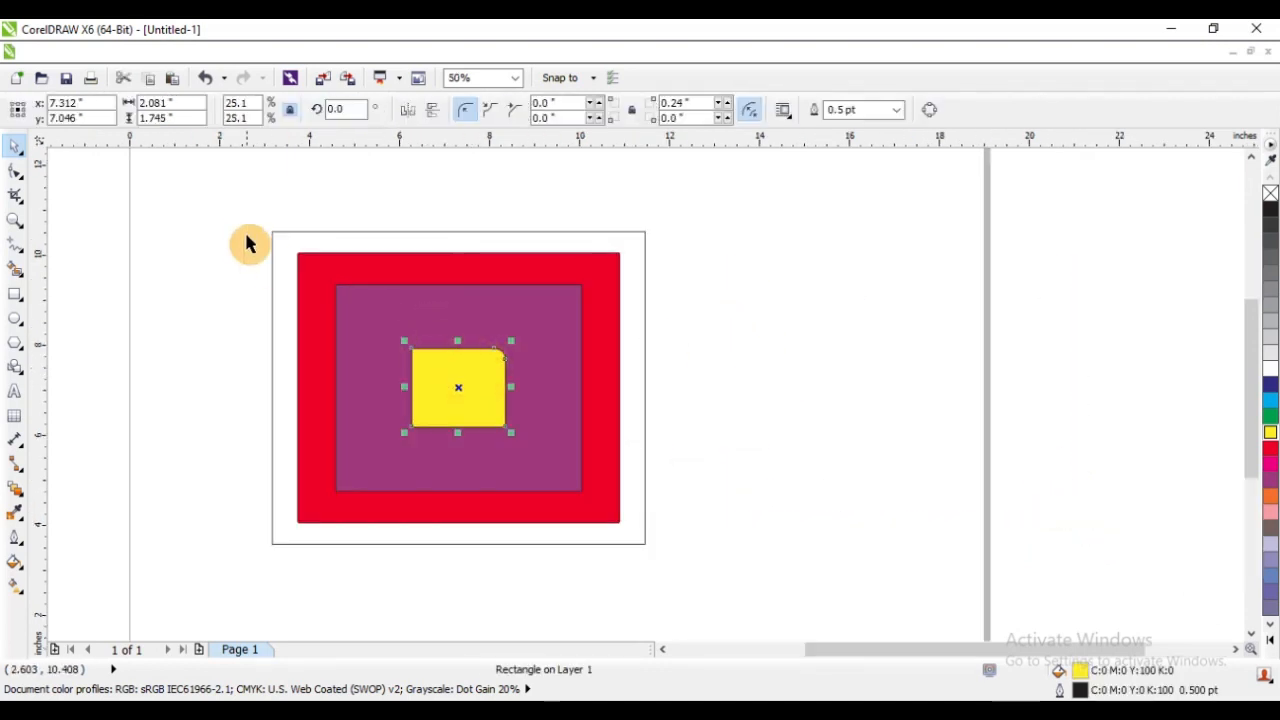
{"action": "left_click", "coordinate": [18, 148]}
{"action": "left_click_drag", "start_coordinate": [447, 389], "coordinate": [299, 412]}
{"action": "key", "text": "ctrl+z"}
{"action": "scroll", "coordinate": [451, 397], "scroll_direction": "up", "scroll_amount": 1}
{"action": "left_click_drag", "start_coordinate": [451, 397], "coordinate": [306, 397]}
{"action": "key", "text": "ctrl+z"}
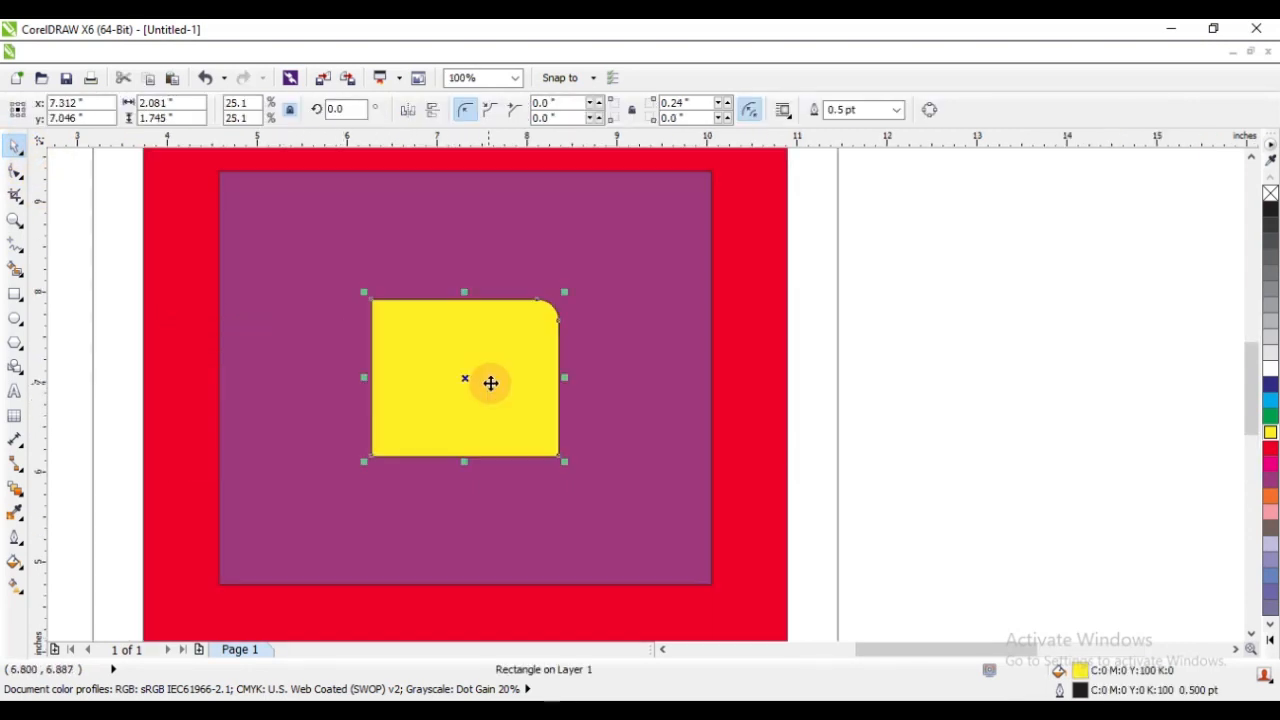
Step: Shift the yellow rectangle down and to the right within the purple one, and place two copies of it outside the outer frame's right edge
{"action": "left_click_drag", "start_coordinate": [491, 380], "coordinate": [546, 390]}
{"action": "right_click", "coordinate": [957, 272]}
{"action": "right_click", "coordinate": [544, 384]}
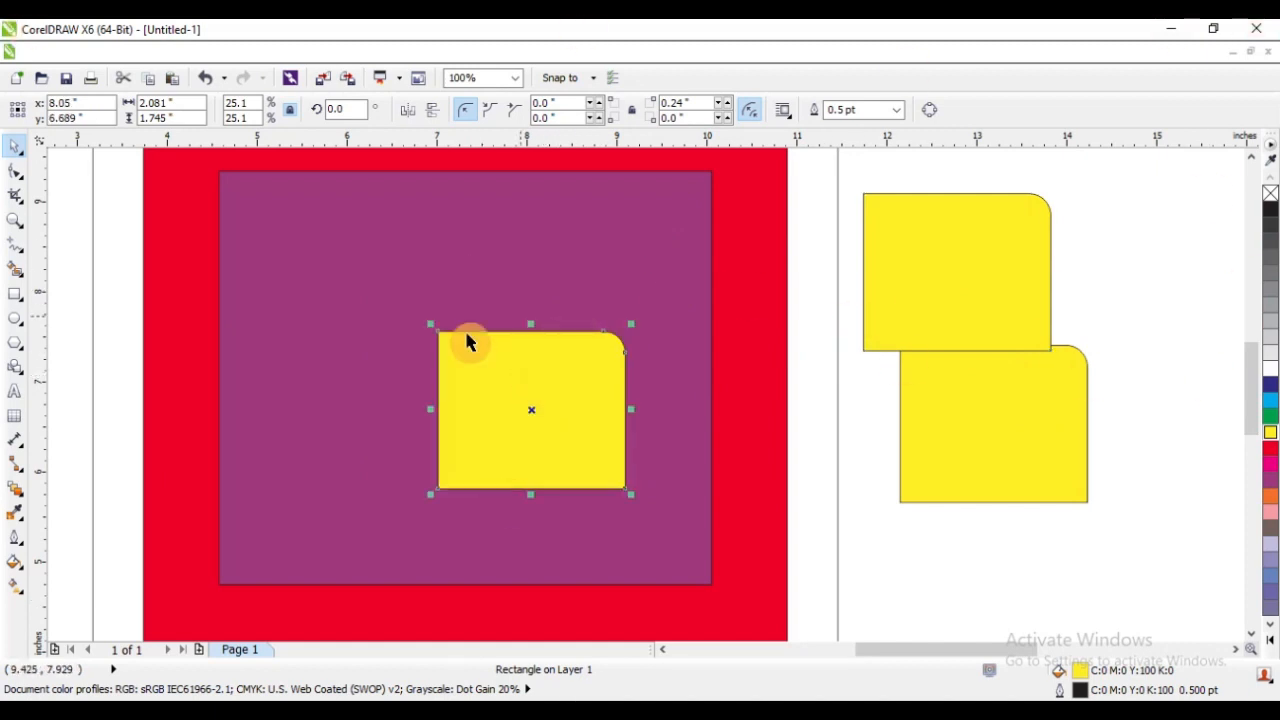
Step: Round all four corners of the purple rectangle to a radius of about 2.14 in with the Shape tool
{"action": "left_click", "coordinate": [15, 175]}
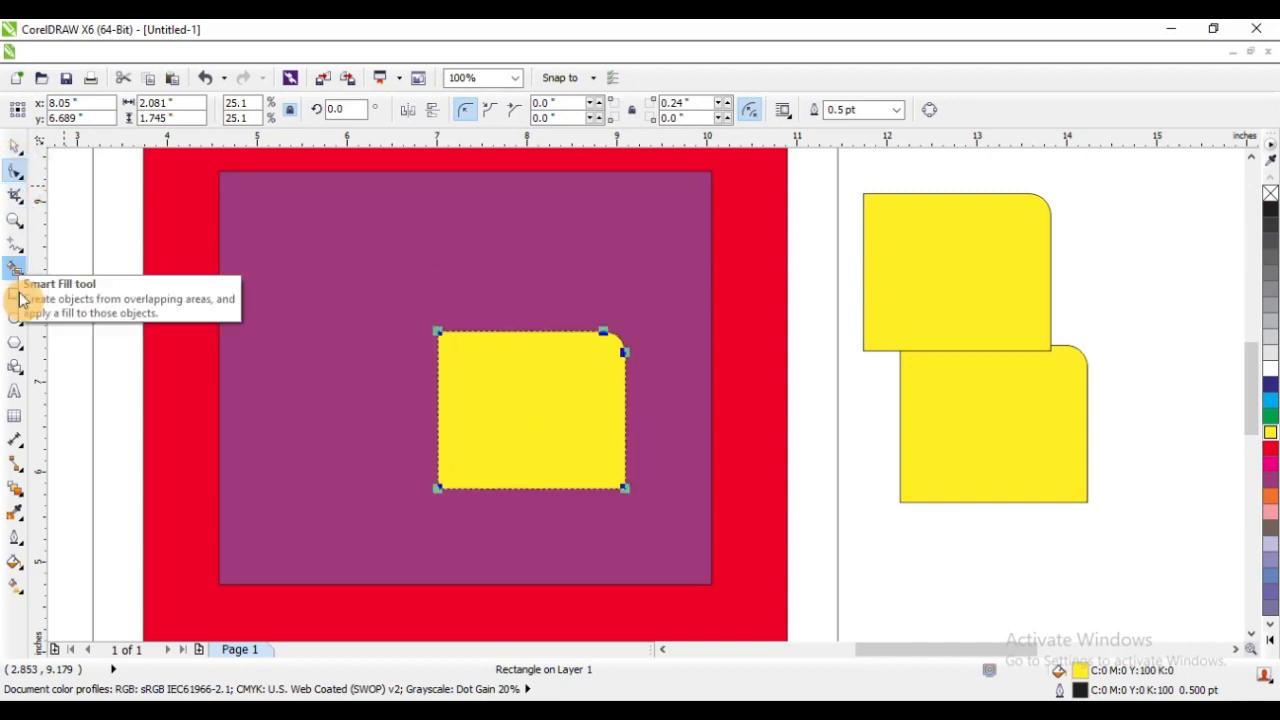
{"action": "left_click", "coordinate": [434, 326]}
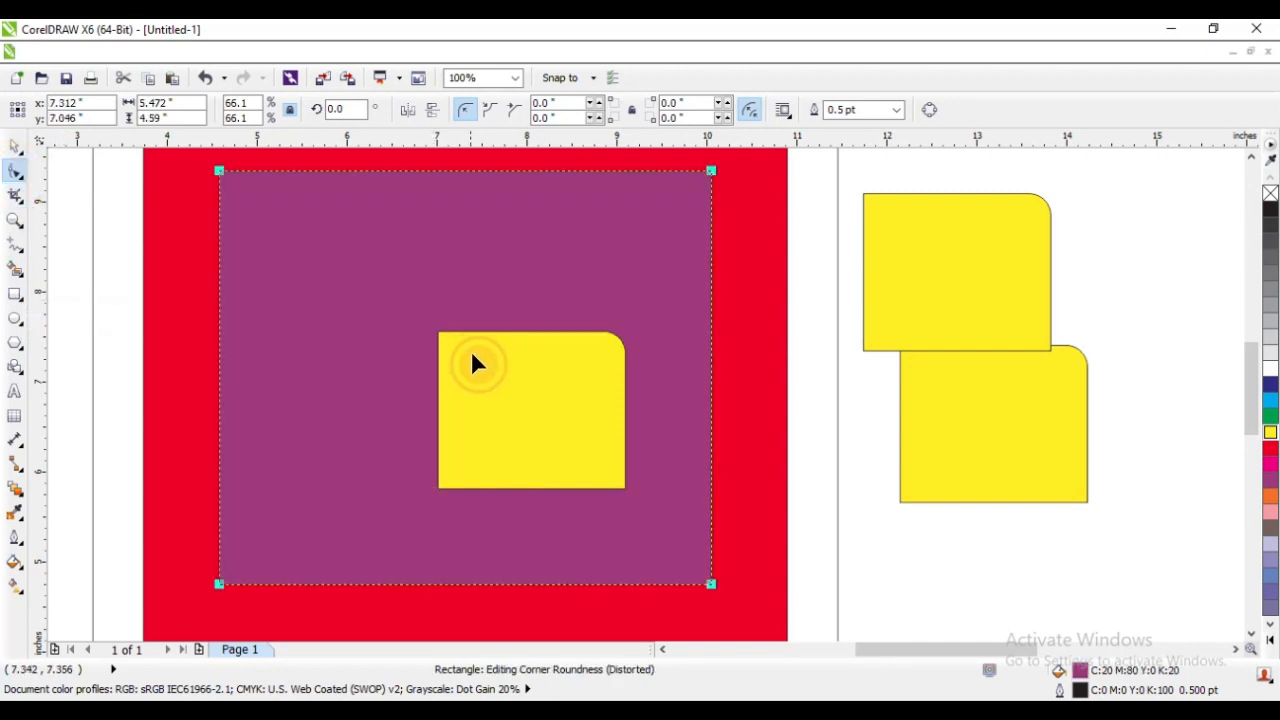
{"action": "left_click_drag", "start_coordinate": [712, 170], "coordinate": [613, 335]}
{"action": "left_click_drag", "start_coordinate": [711, 294], "coordinate": [618, 351]}
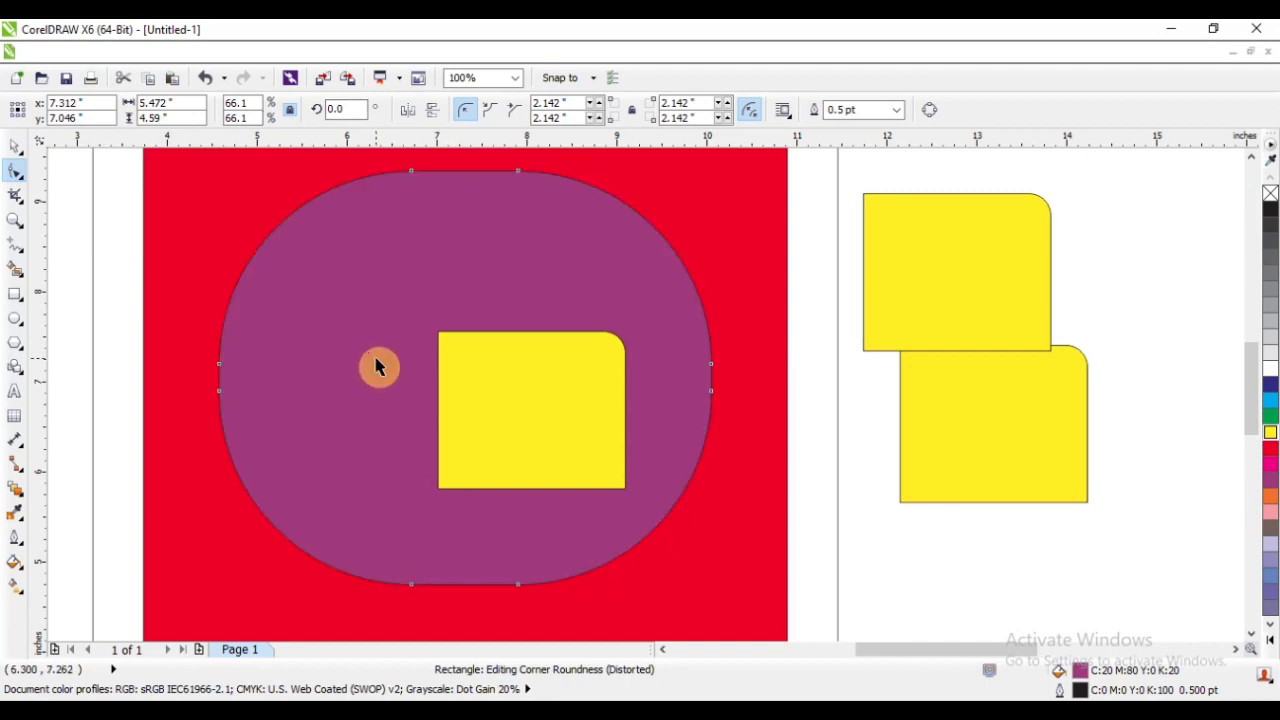
{"action": "left_click", "coordinate": [15, 146]}
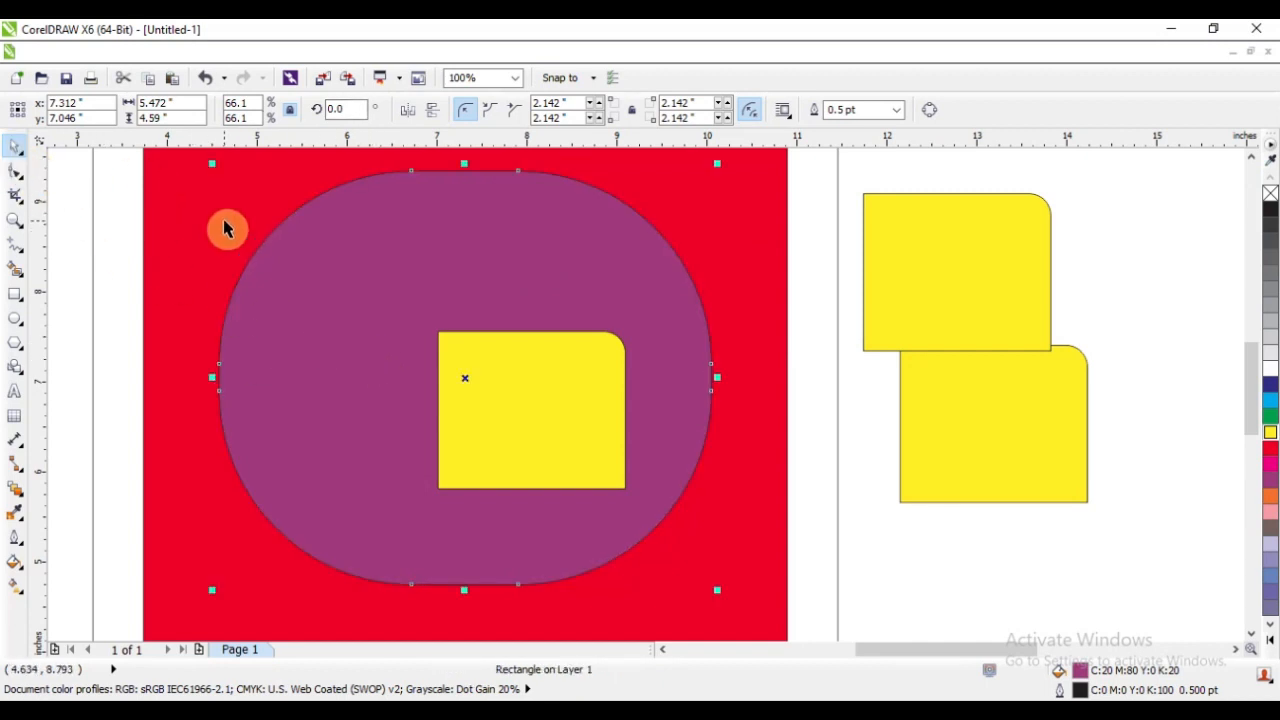
{"action": "left_click", "coordinate": [24, 174]}
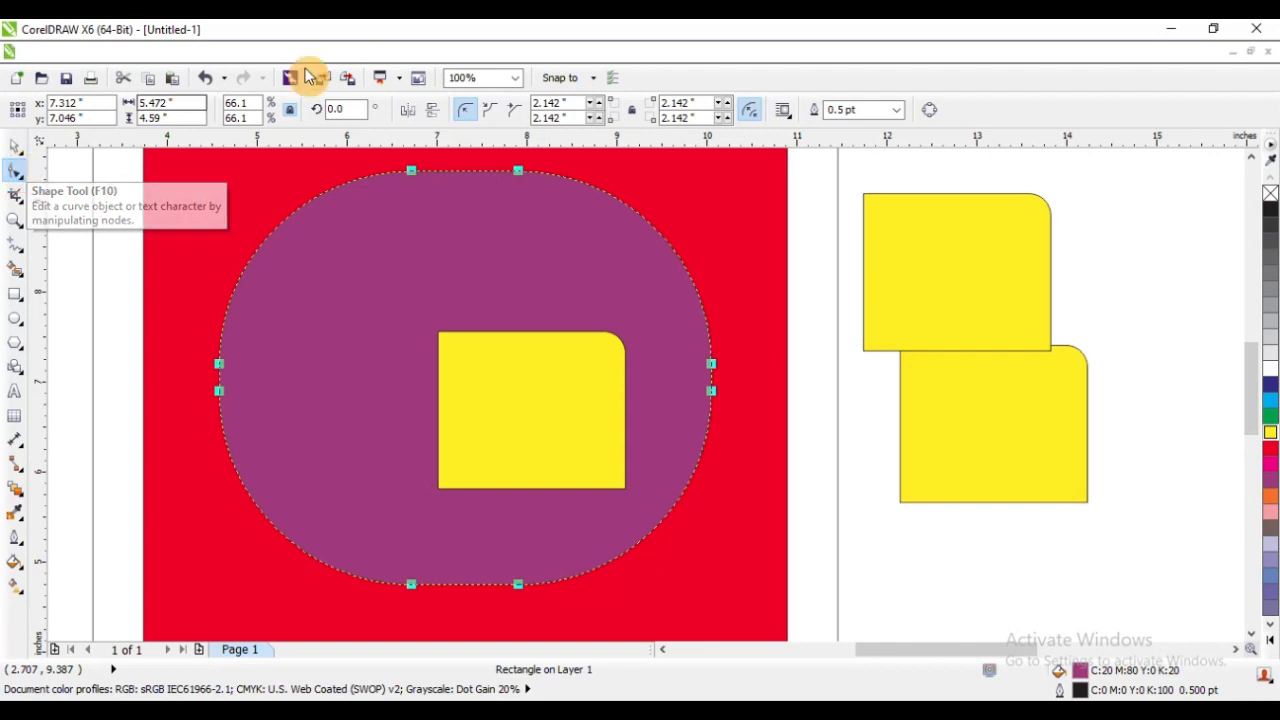
Step: Draw five seven-sided polygons of different sizes above and to the upper right of the nested shapes
{"action": "left_click", "coordinate": [20, 355]}
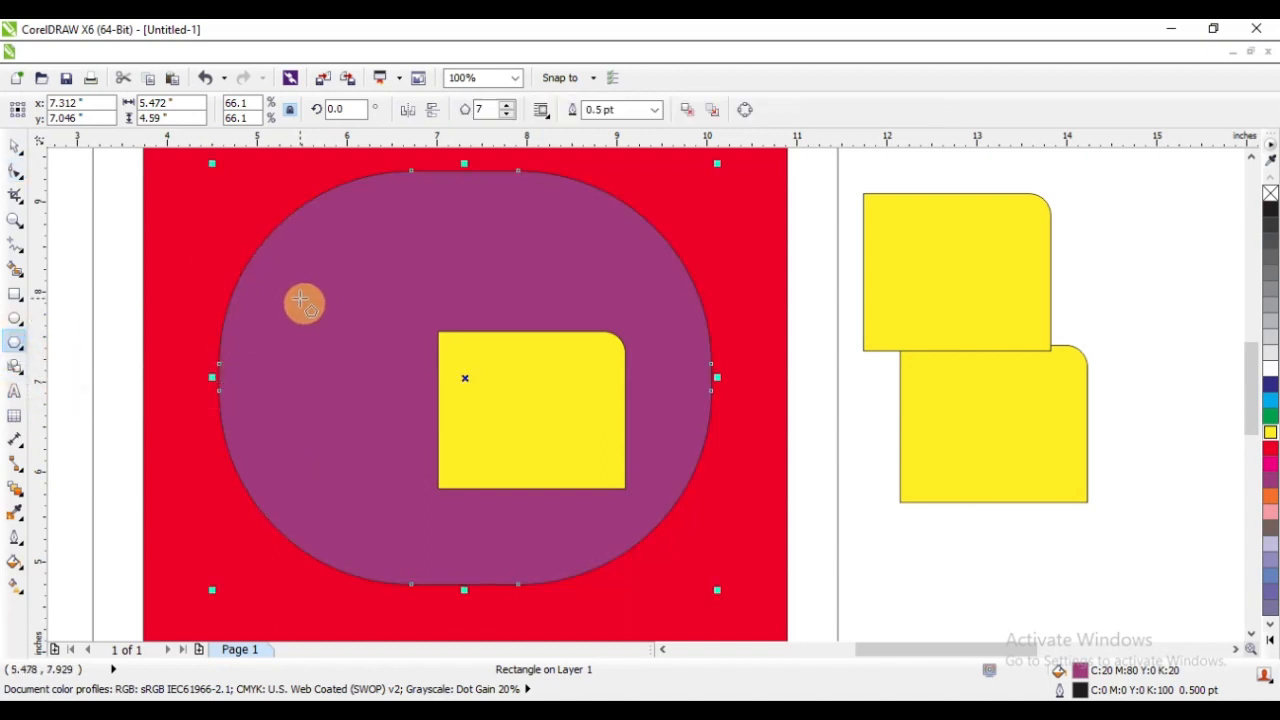
{"action": "scroll", "coordinate": [663, 306], "scroll_direction": "down", "scroll_amount": 2}
{"action": "scroll", "coordinate": [669, 229], "scroll_direction": "up", "scroll_amount": 2}
{"action": "scroll", "coordinate": [380, 372], "scroll_direction": "down", "scroll_amount": 1}
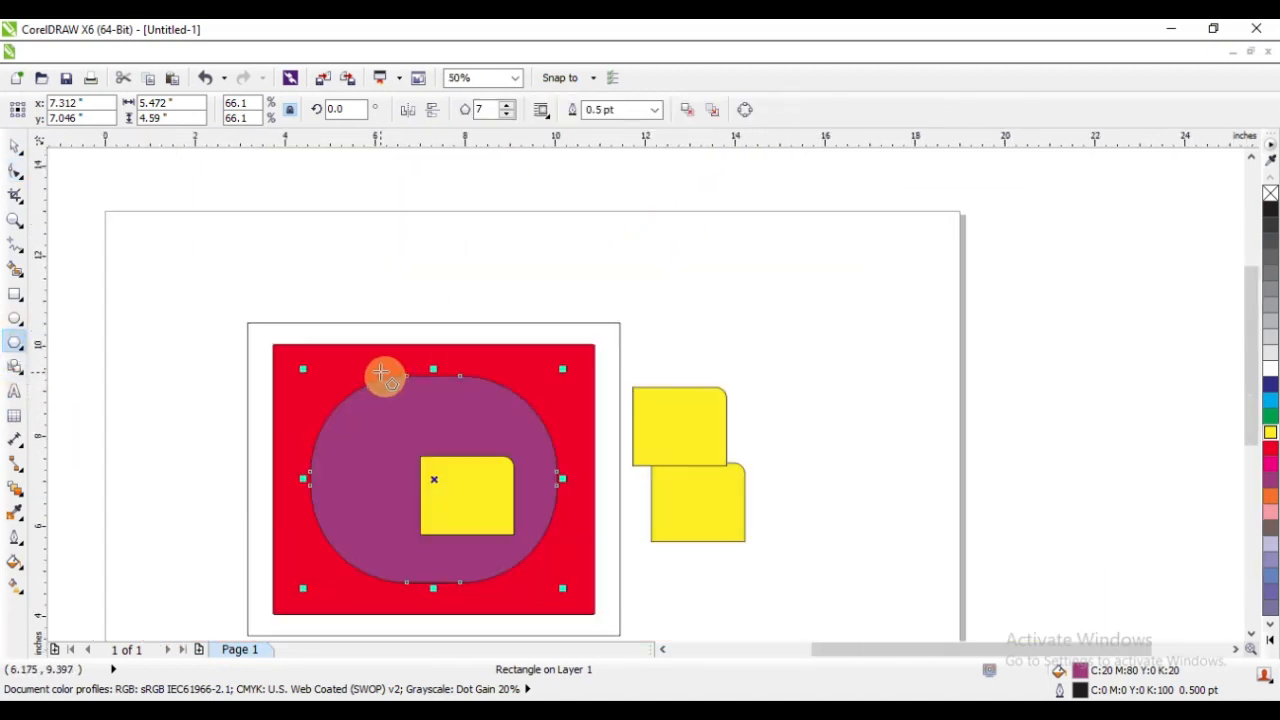
{"action": "mouse_move", "coordinate": [716, 244]}
{"action": "left_mouse_down"}
{"action": "mouse_move", "coordinate": [886, 398]}
{"action": "mouse_move", "coordinate": [837, 387]}
{"action": "left_mouse_up"}
{"action": "mouse_move", "coordinate": [578, 209]}
{"action": "left_mouse_down"}
{"action": "mouse_move", "coordinate": [680, 320]}
{"action": "mouse_move", "coordinate": [453, 310]}
{"action": "left_mouse_up"}
{"action": "left_click_drag", "start_coordinate": [297, 222], "coordinate": [397, 320]}
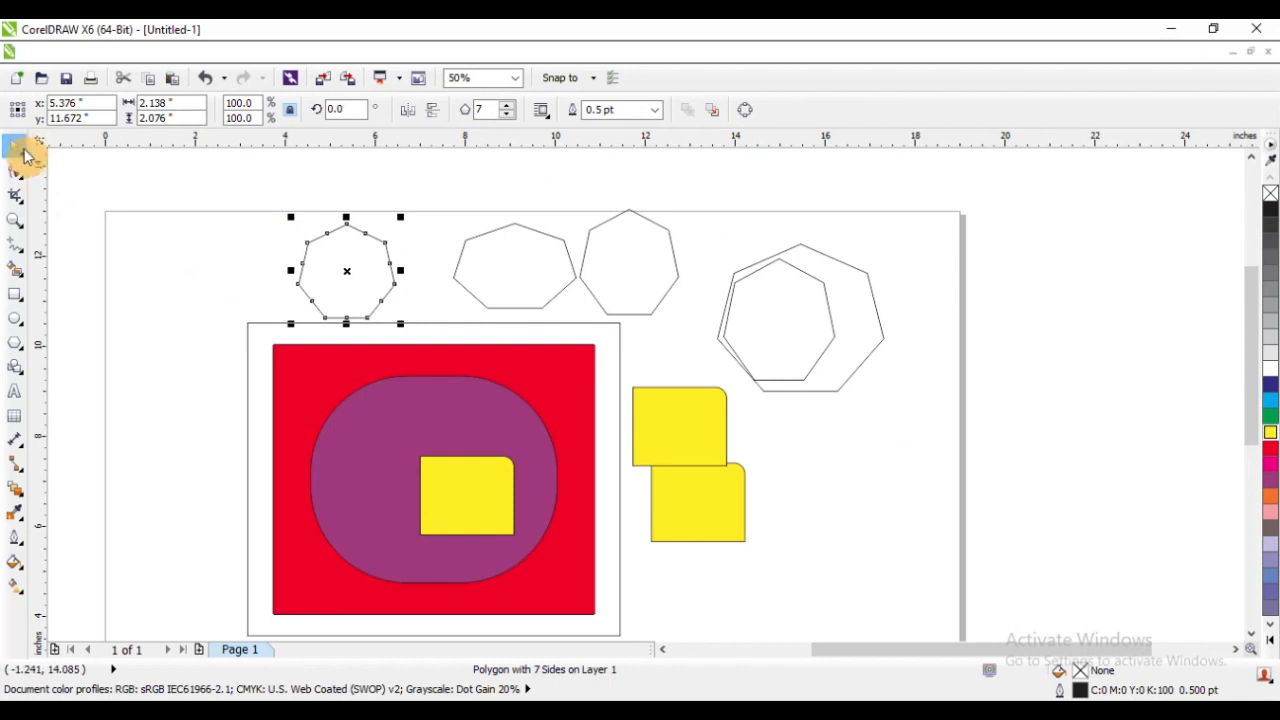
{"action": "left_click", "coordinate": [192, 286]}
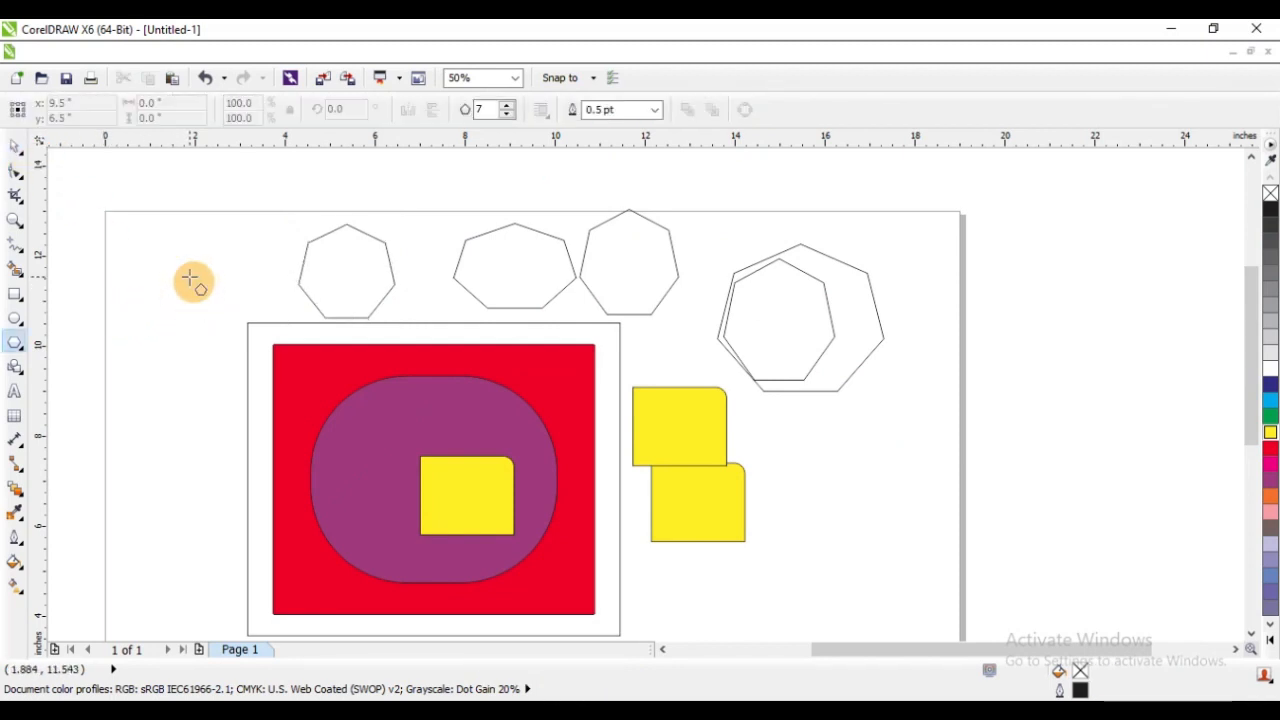
{"action": "left_click", "coordinate": [28, 334]}
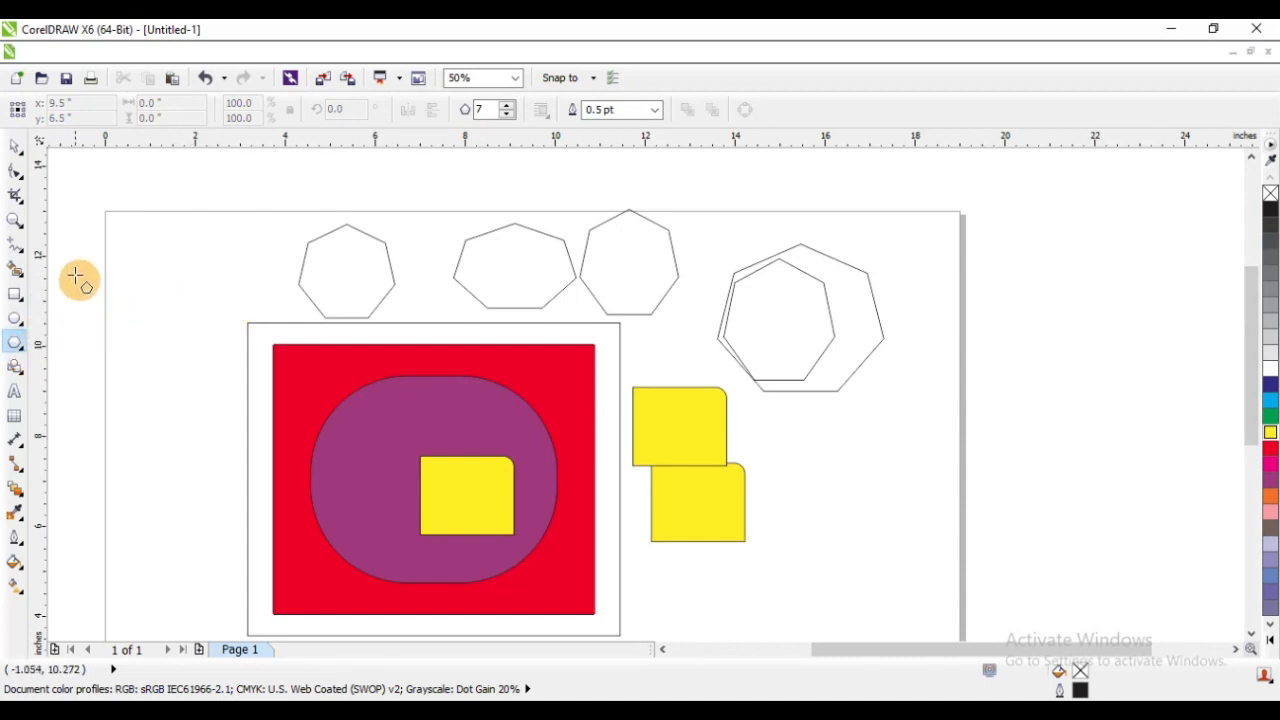
Step: Draw four seven-sided polygons in the page's upper-left corner, including ones about 2.4 × 2.57 in, 1.93 × 1.12 in and 1.82 × 1.25 in
{"action": "left_click_drag", "start_coordinate": [150, 244], "coordinate": [256, 362]}
{"action": "scroll", "coordinate": [309, 177], "scroll_direction": "down", "scroll_amount": 1}
{"action": "scroll", "coordinate": [253, 221], "scroll_direction": "up", "scroll_amount": 1}
{"action": "scroll", "coordinate": [253, 220], "scroll_direction": "up", "scroll_amount": 1}
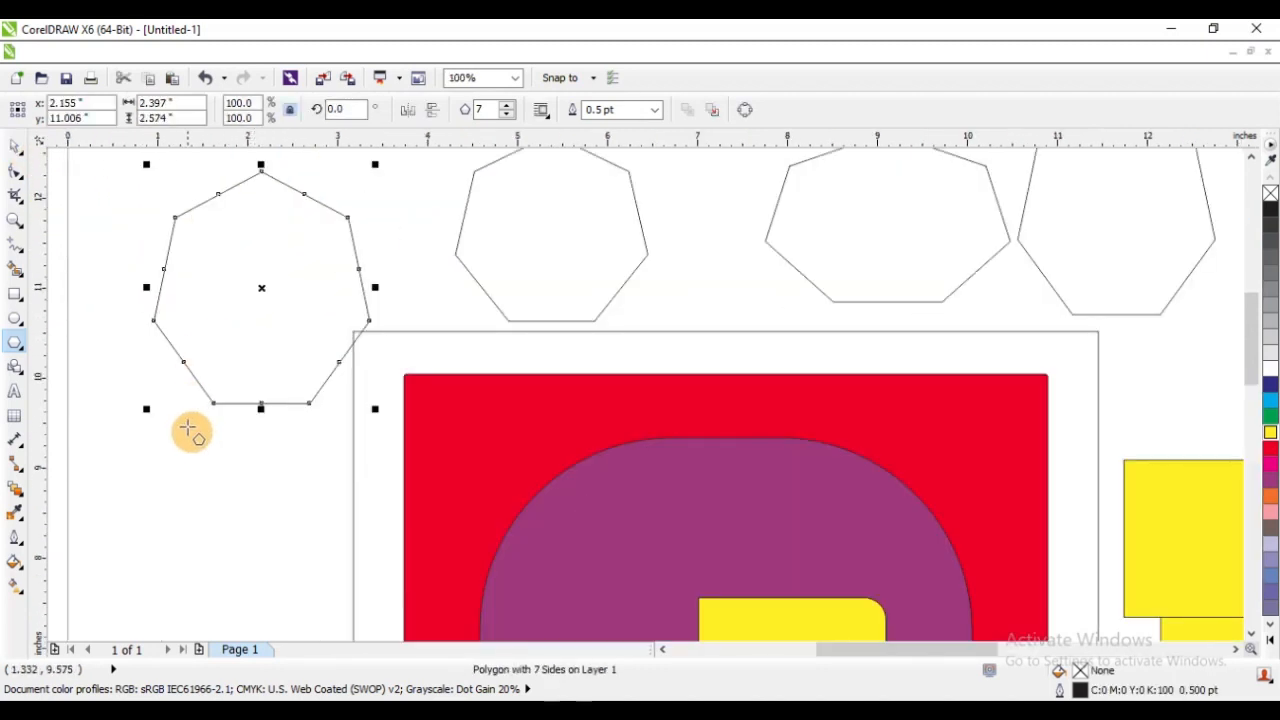
{"action": "left_click_drag", "start_coordinate": [145, 427], "coordinate": [333, 540]}
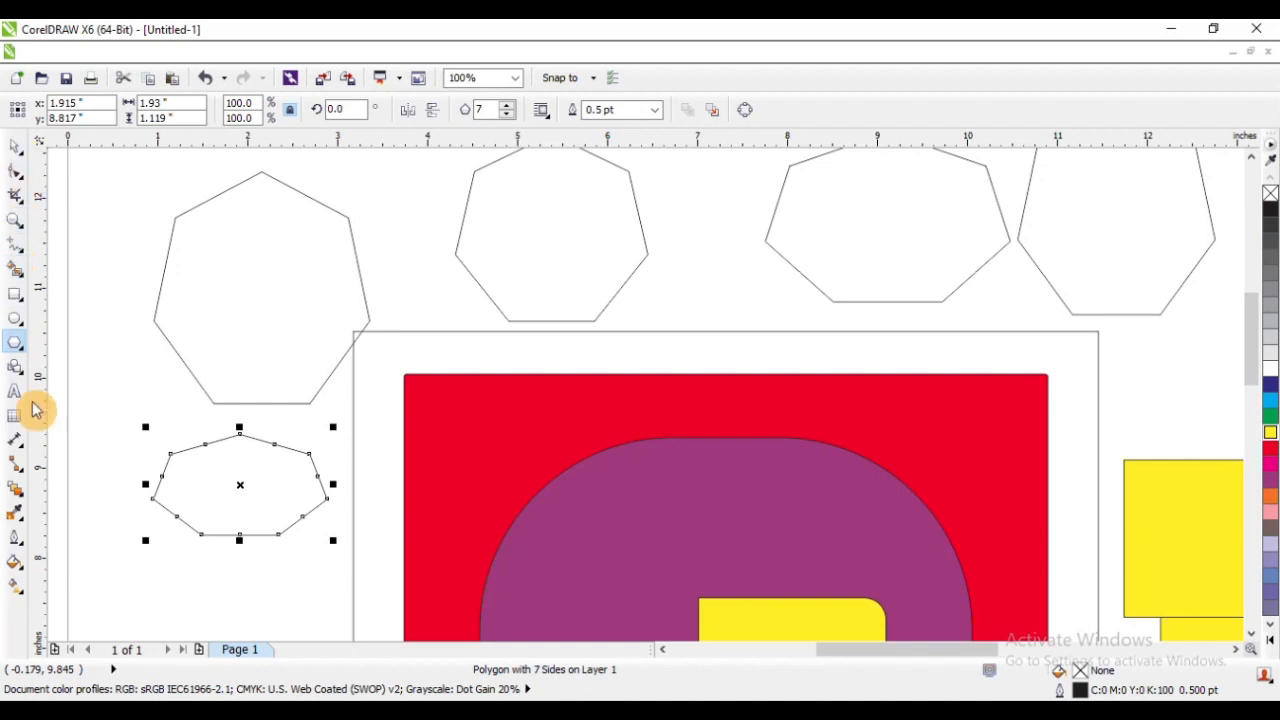
{"action": "left_click_drag", "start_coordinate": [117, 249], "coordinate": [272, 379]}
{"action": "left_click_drag", "start_coordinate": [170, 193], "coordinate": [334, 306]}
{"action": "scroll", "coordinate": [258, 409], "scroll_direction": "down", "scroll_amount": 1}
{"action": "scroll", "coordinate": [351, 260], "scroll_direction": "up", "scroll_amount": 1}
{"action": "key", "text": "space"}
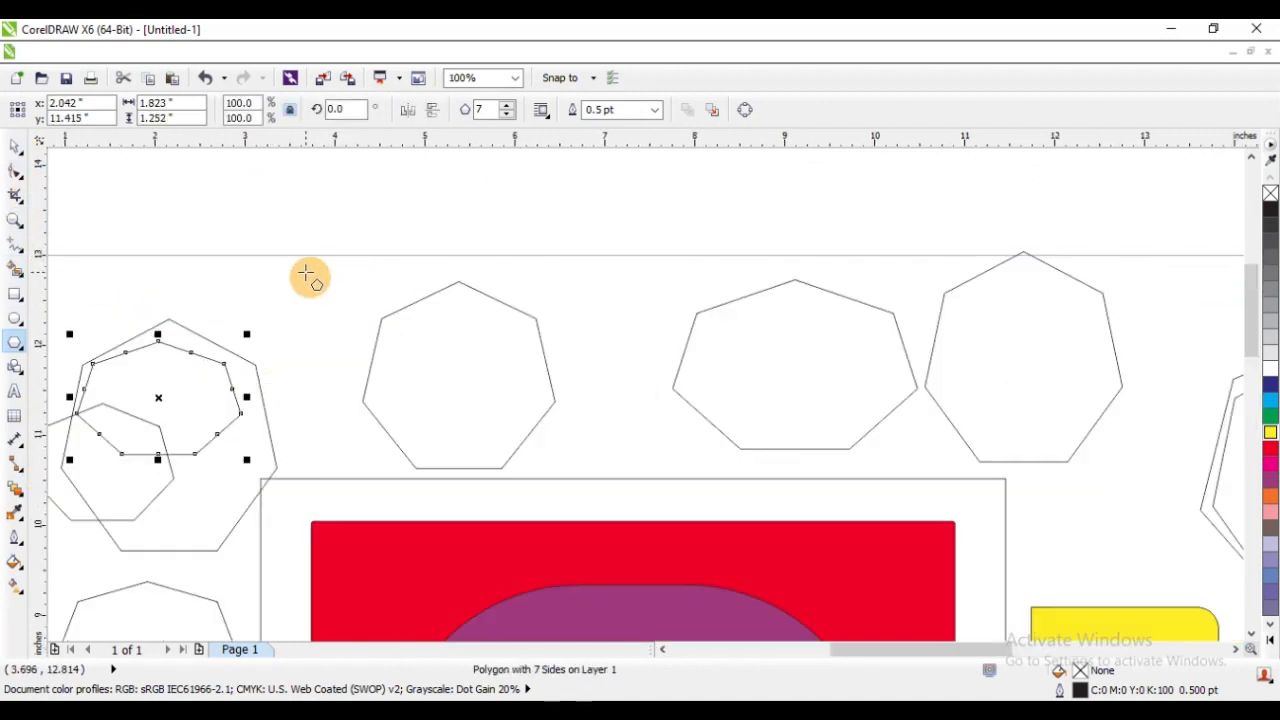
{"action": "scroll", "coordinate": [337, 274], "scroll_direction": "down", "scroll_amount": 2}
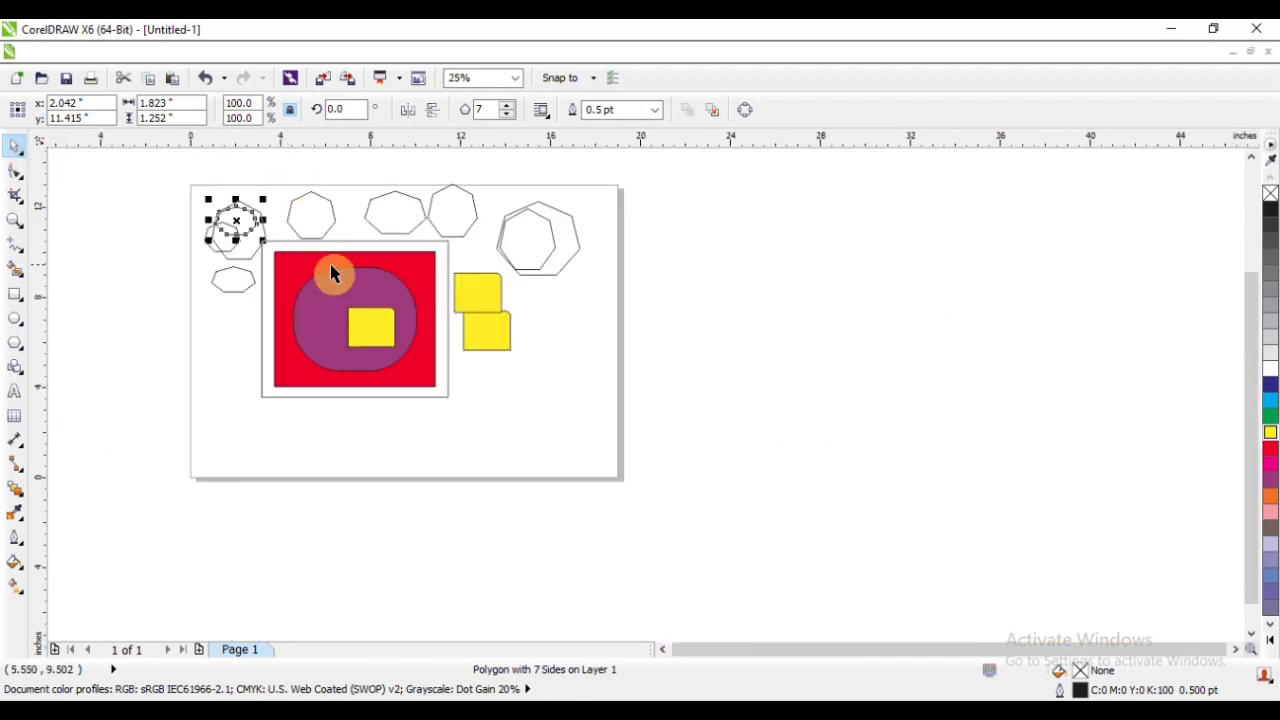
{"action": "scroll", "coordinate": [349, 431], "scroll_direction": "up", "scroll_amount": 1}
{"action": "scroll", "coordinate": [394, 397], "scroll_direction": "up", "scroll_amount": 1}
{"action": "scroll", "coordinate": [364, 418], "scroll_direction": "down", "scroll_amount": 2}
{"action": "scroll", "coordinate": [364, 418], "scroll_direction": "up", "scroll_amount": 2}
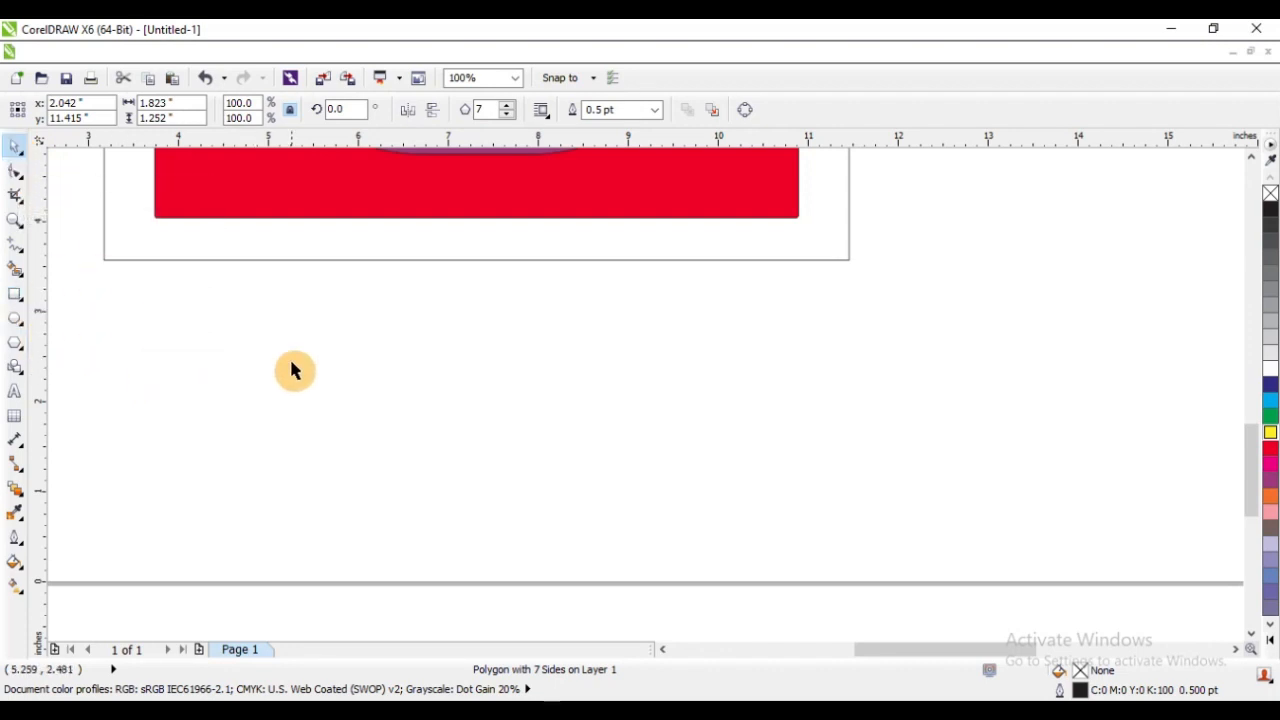
{"action": "scroll", "coordinate": [404, 420], "scroll_direction": "down", "scroll_amount": 2}
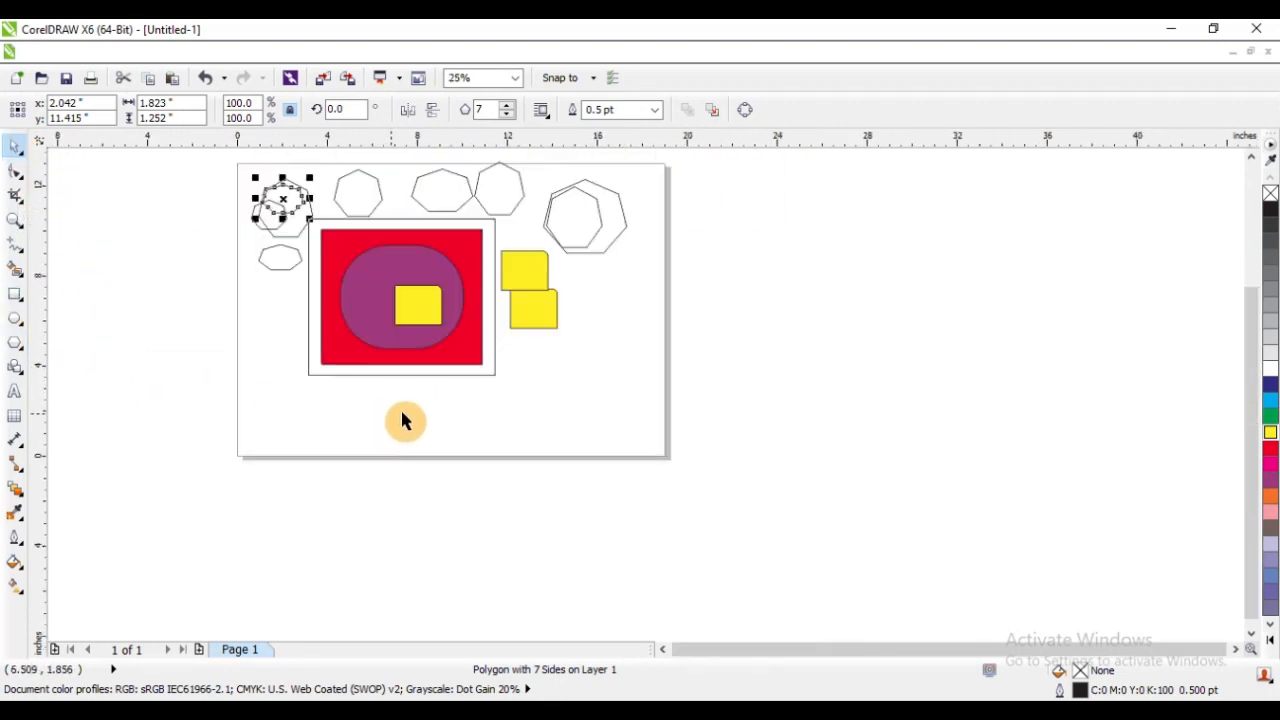
Step: Draw two rectangles near the page's lower edge, the second about 4.16 × 1.18 in, and deselect it
{"action": "left_click", "coordinate": [619, 369]}
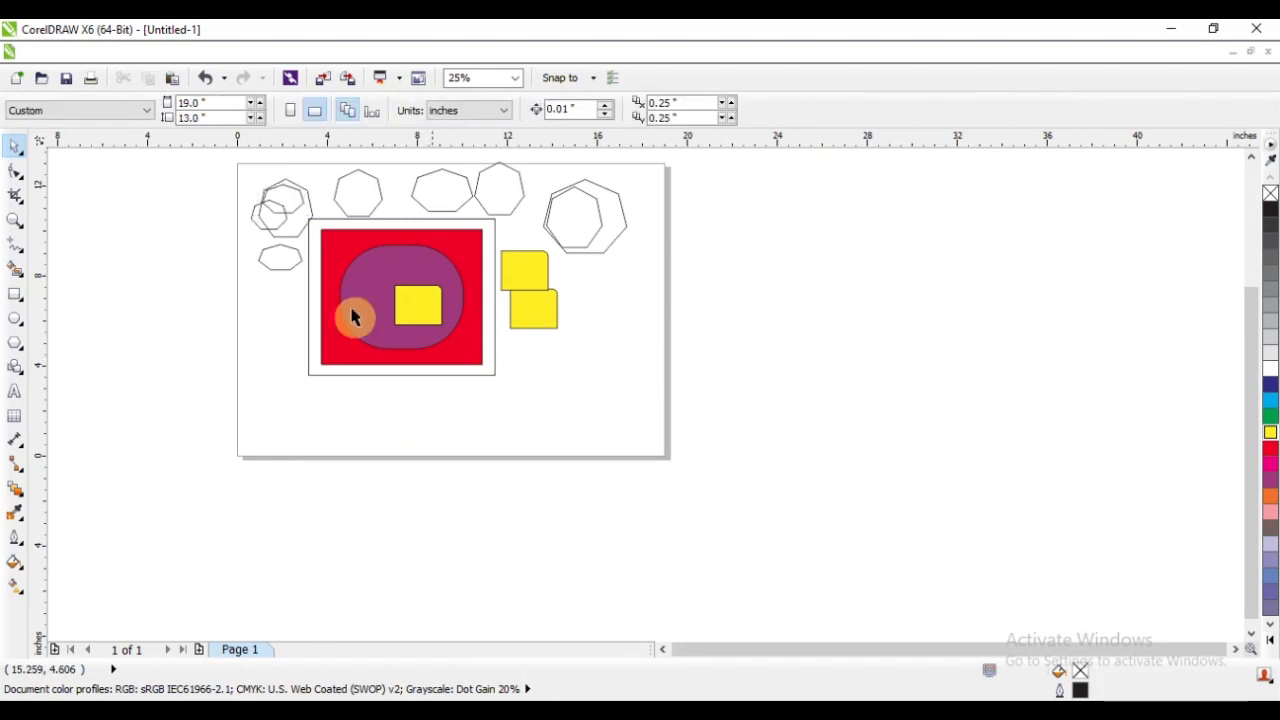
{"action": "left_click", "coordinate": [15, 293]}
{"action": "left_click_drag", "start_coordinate": [276, 365], "coordinate": [382, 425]}
{"action": "left_click_drag", "start_coordinate": [408, 398], "coordinate": [503, 425]}
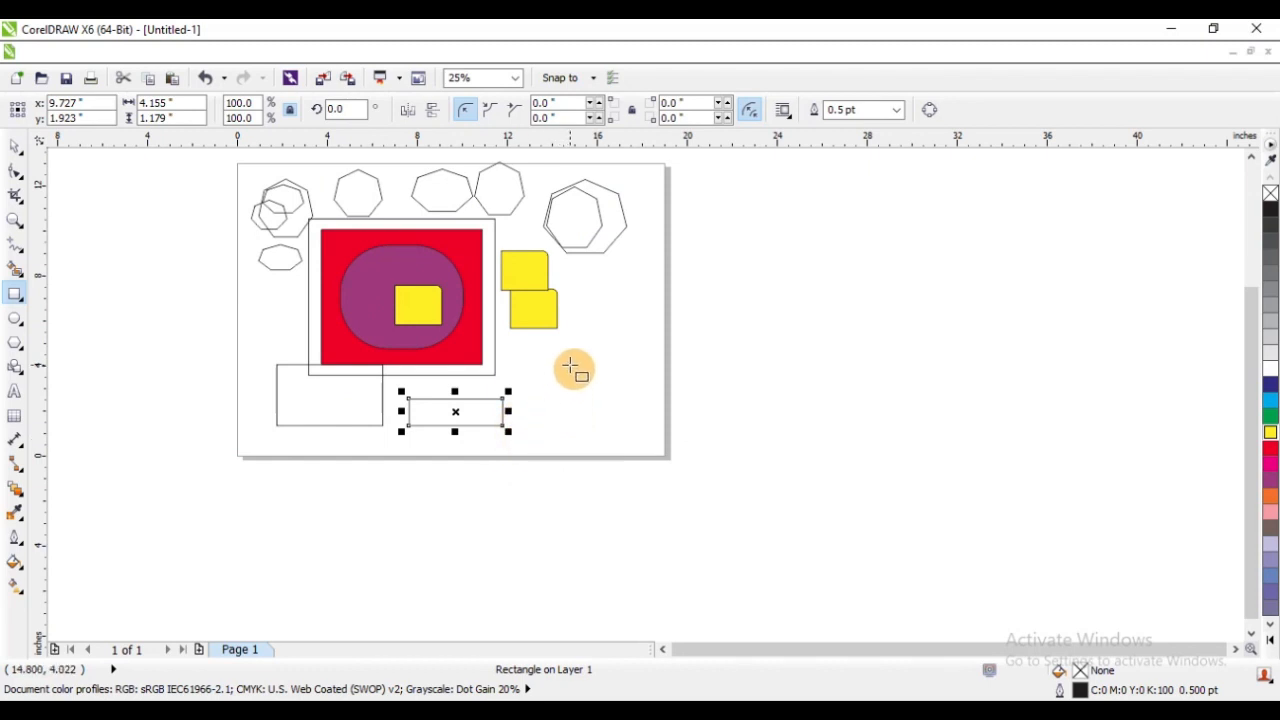
{"action": "left_click", "coordinate": [576, 366]}
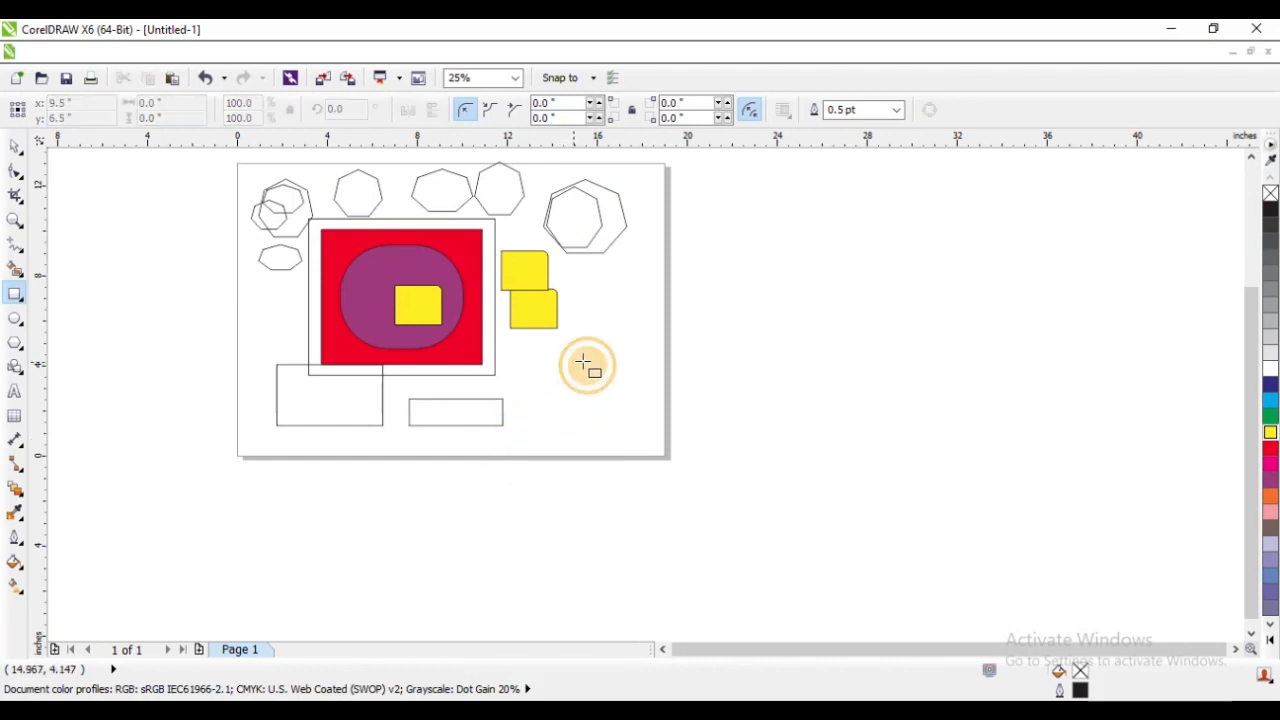
{"action": "scroll", "coordinate": [588, 372], "scroll_direction": "up", "scroll_amount": 1}
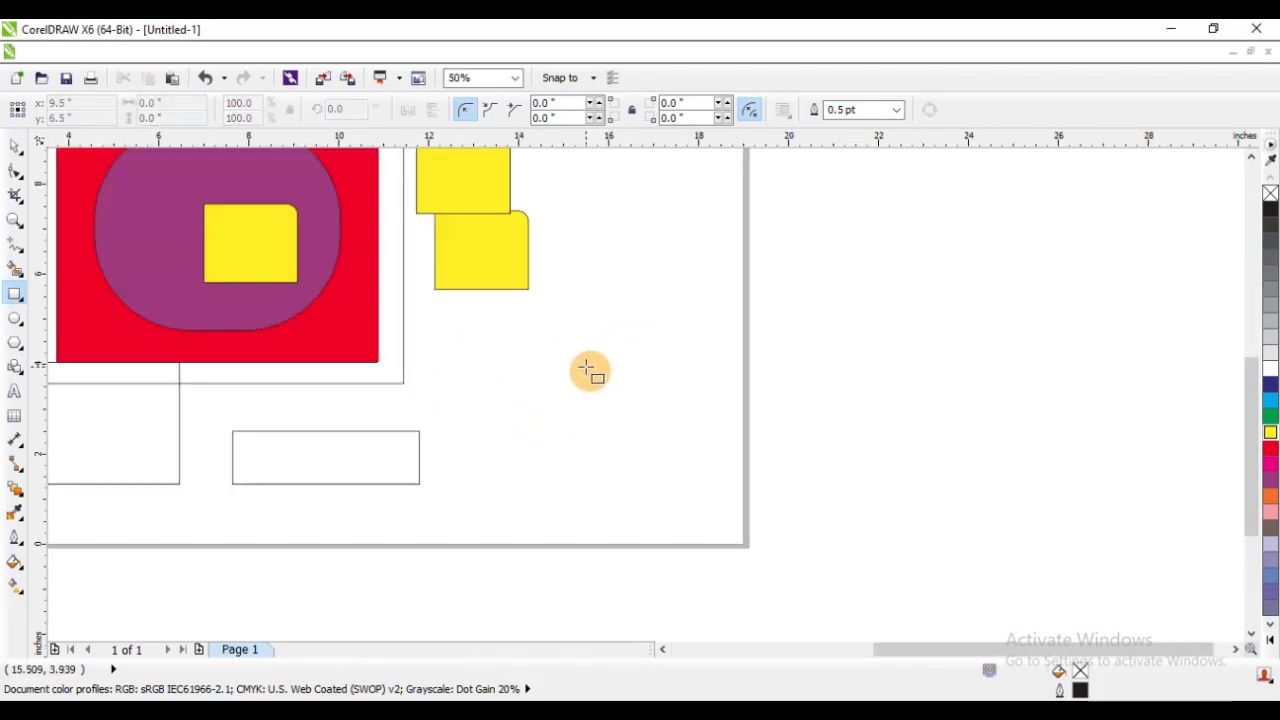
{"action": "left_click", "coordinate": [15, 152]}
{"action": "scroll", "coordinate": [405, 378], "scroll_direction": "down", "scroll_amount": 2}
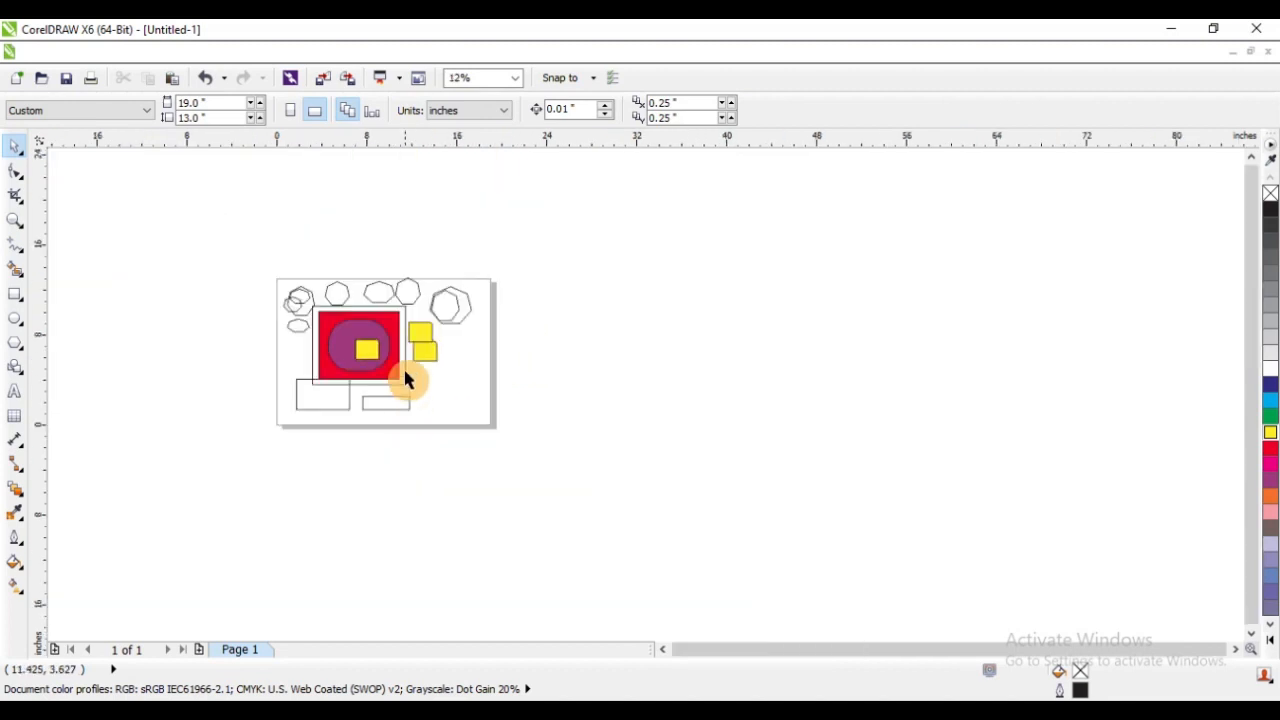
{"action": "scroll", "coordinate": [404, 325], "scroll_direction": "up", "scroll_amount": 2}
{"action": "scroll", "coordinate": [495, 311], "scroll_direction": "down", "scroll_amount": 1}
{"action": "scroll", "coordinate": [497, 305], "scroll_direction": "up", "scroll_amount": 2}
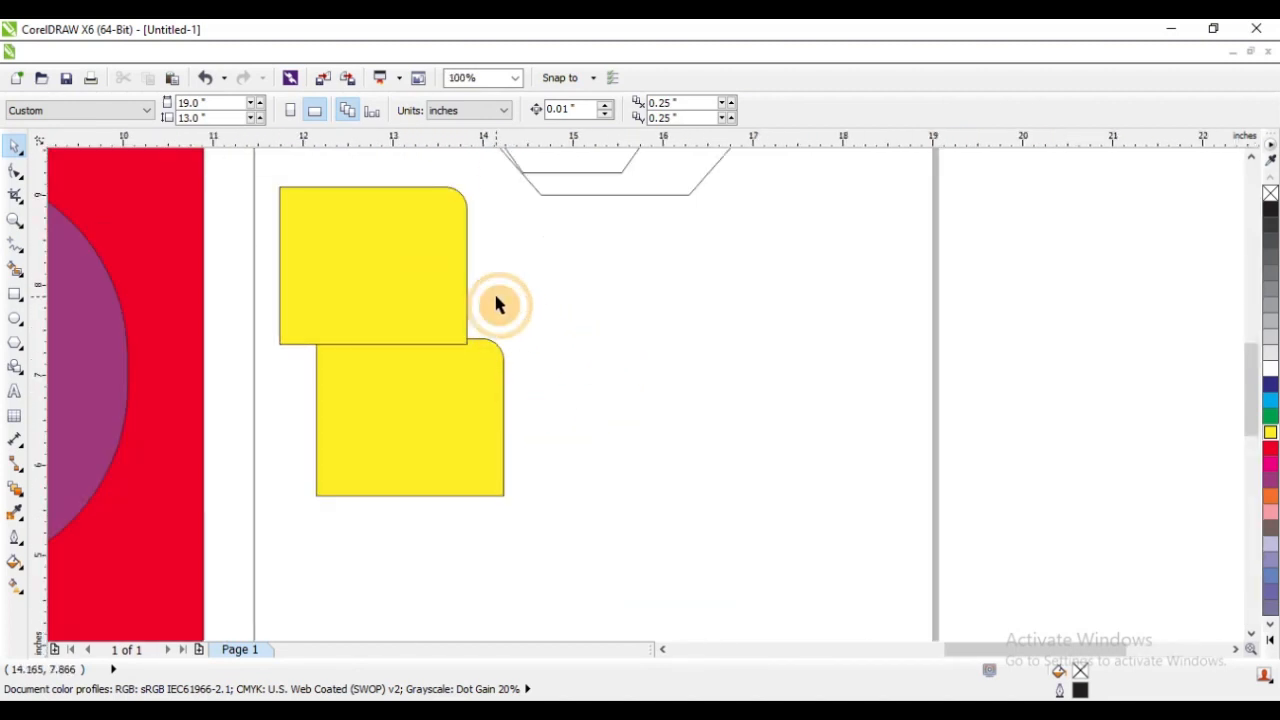
{"action": "scroll", "coordinate": [498, 305], "scroll_direction": "down", "scroll_amount": 1}
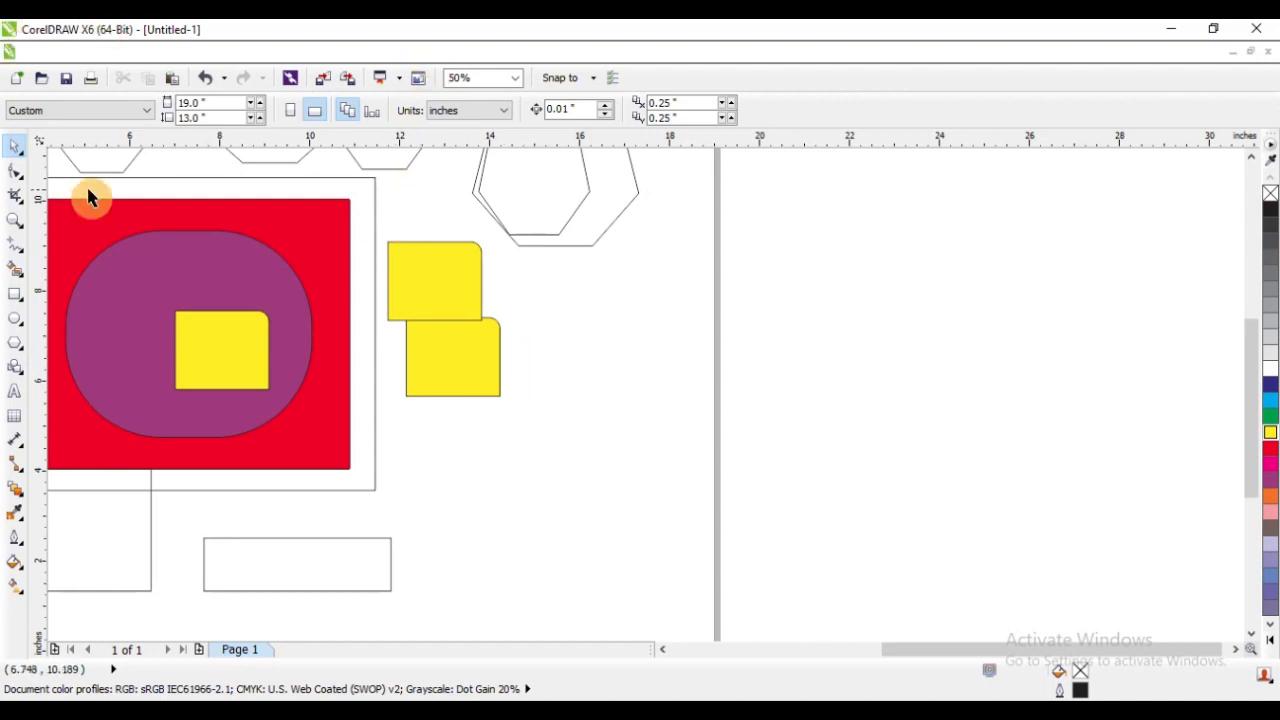
Step: Fill the two yellow copies and the two overlapping polygons beyond the frame blue-grey using the Smart Fill tool
{"action": "left_click", "coordinate": [15, 269]}
{"action": "left_click", "coordinate": [457, 294]}
{"action": "left_click", "coordinate": [545, 190]}
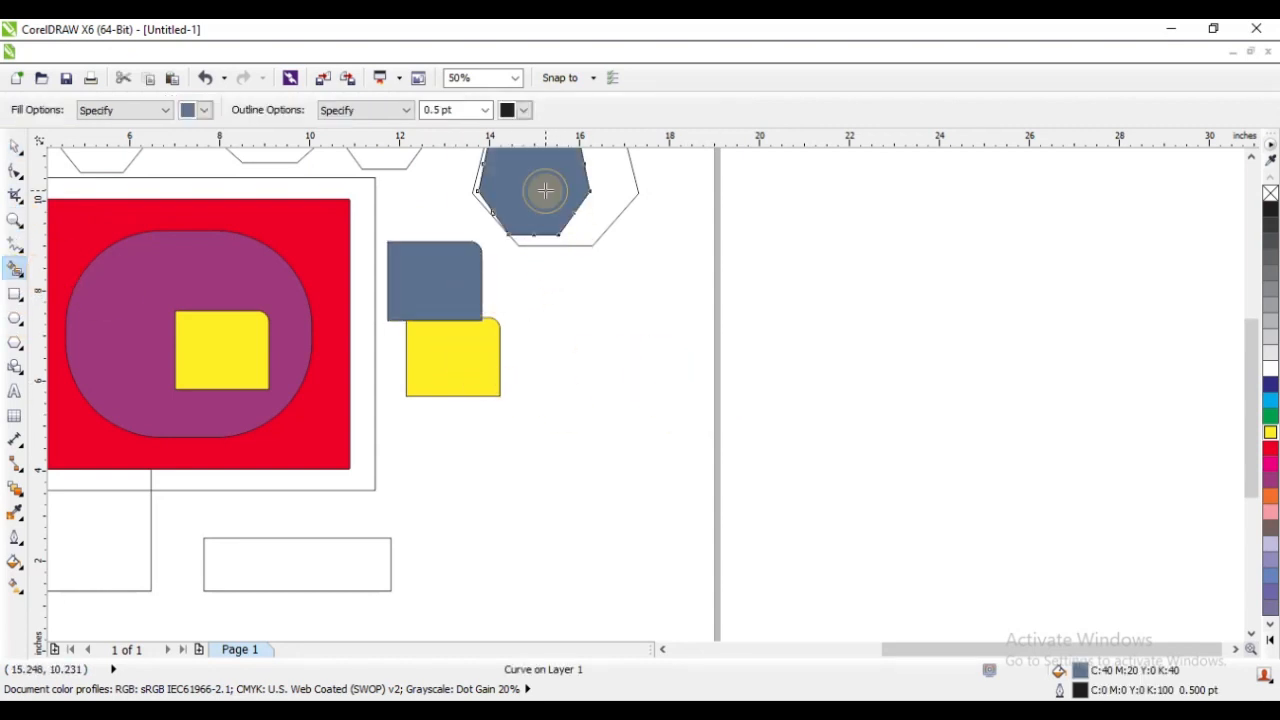
{"action": "left_click", "coordinate": [594, 211]}
{"action": "left_click", "coordinate": [488, 355]}
Step: Smart-fill the three separate polygons above the nested shapes with the same blue-grey, from the rightmost to the leftmost
{"action": "scroll", "coordinate": [574, 281], "scroll_direction": "down", "scroll_amount": 3}
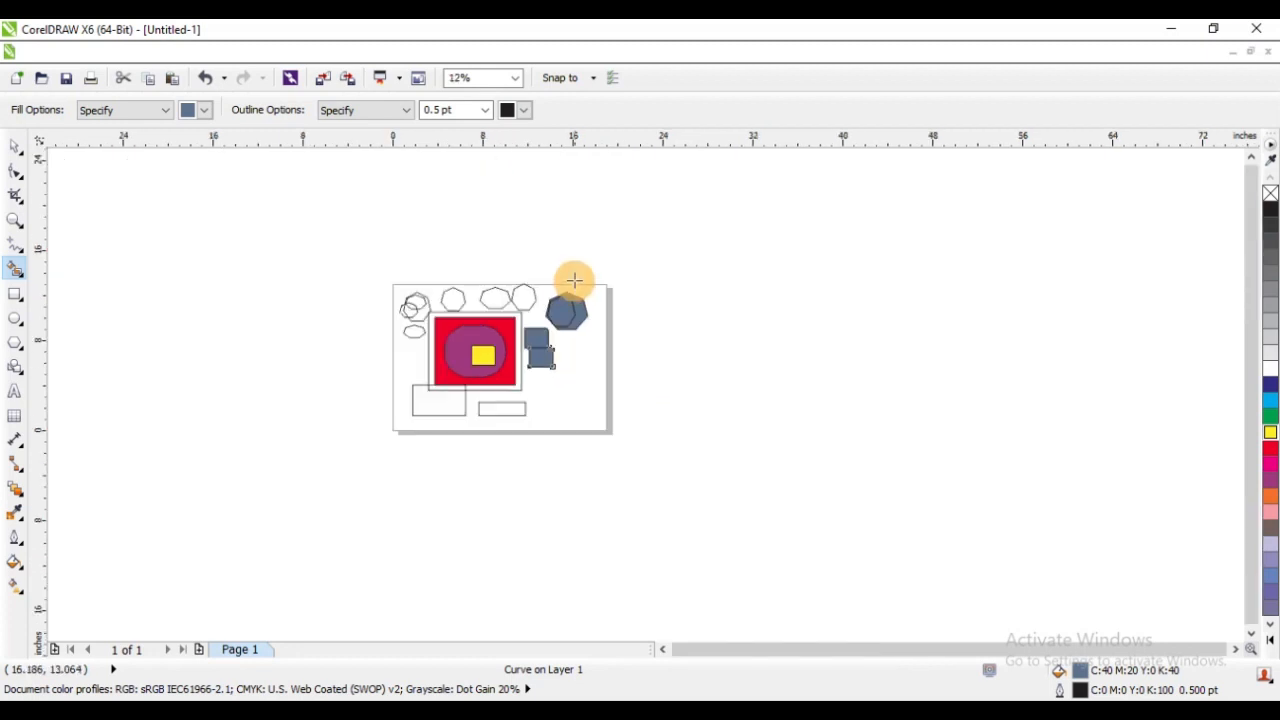
{"action": "scroll", "coordinate": [574, 281], "scroll_direction": "up", "scroll_amount": 3}
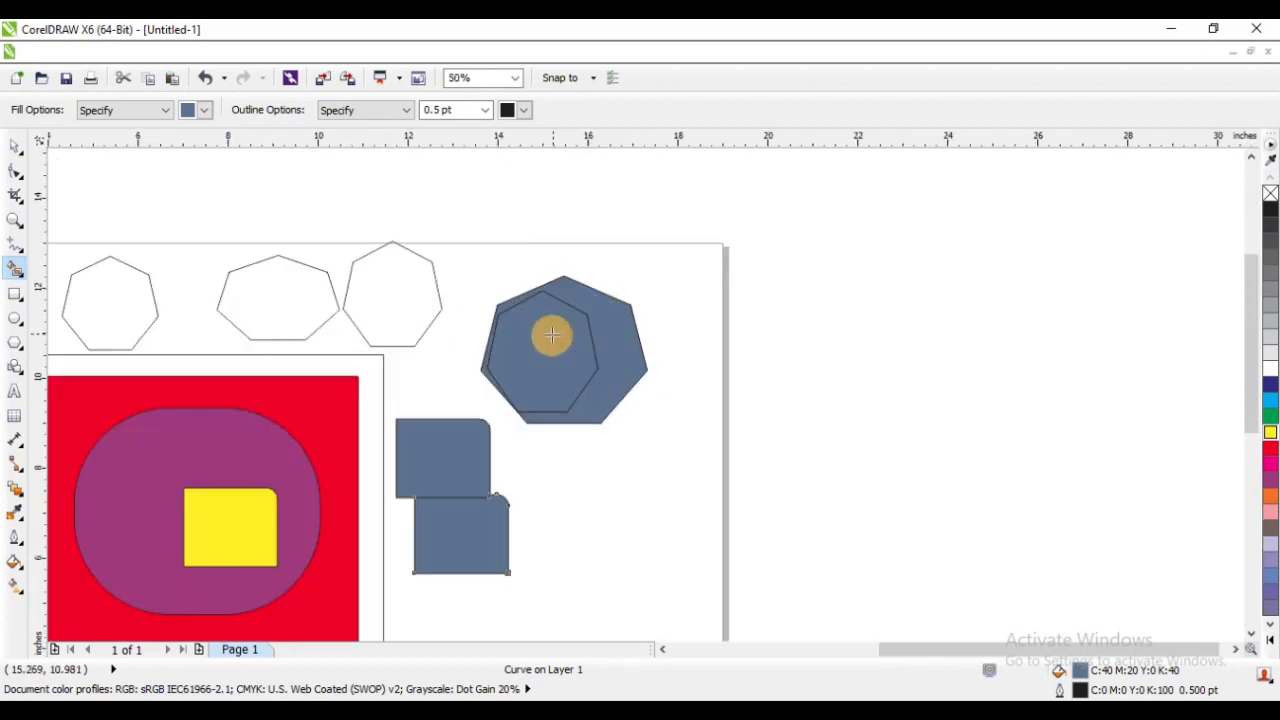
{"action": "left_click", "coordinate": [18, 272]}
{"action": "left_click", "coordinate": [375, 300]}
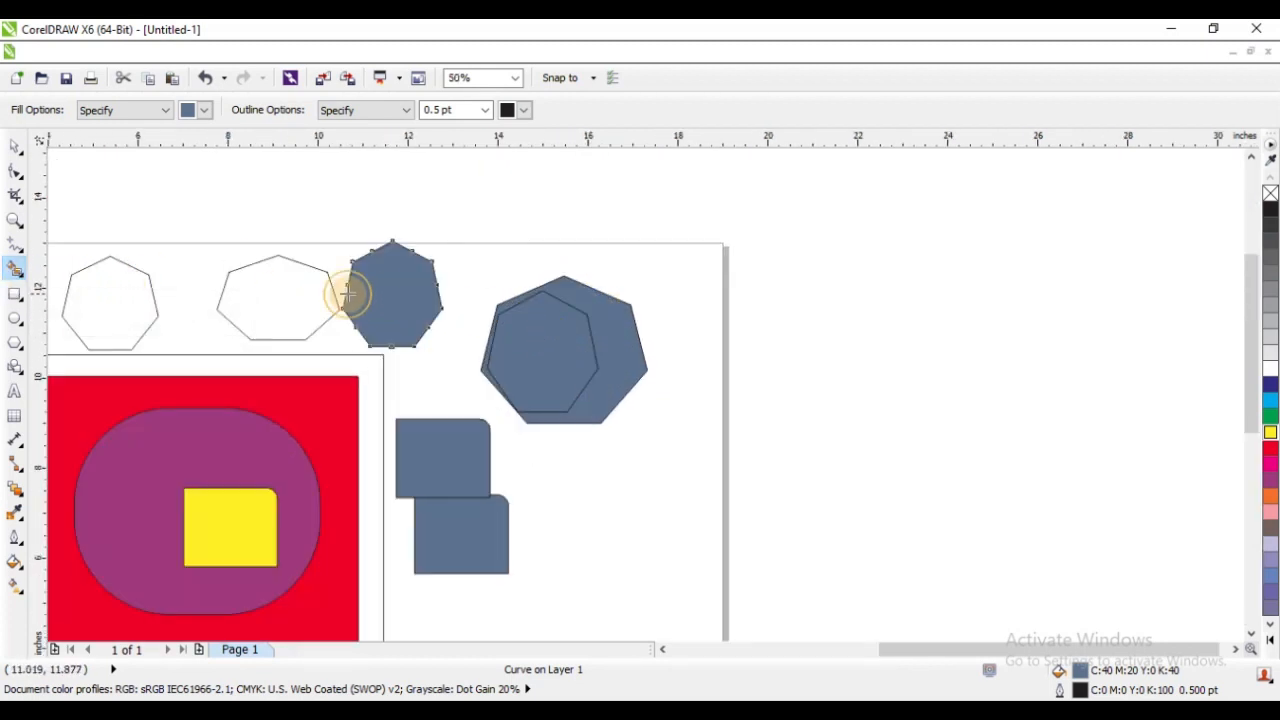
{"action": "left_click", "coordinate": [270, 292]}
{"action": "left_click", "coordinate": [96, 288]}
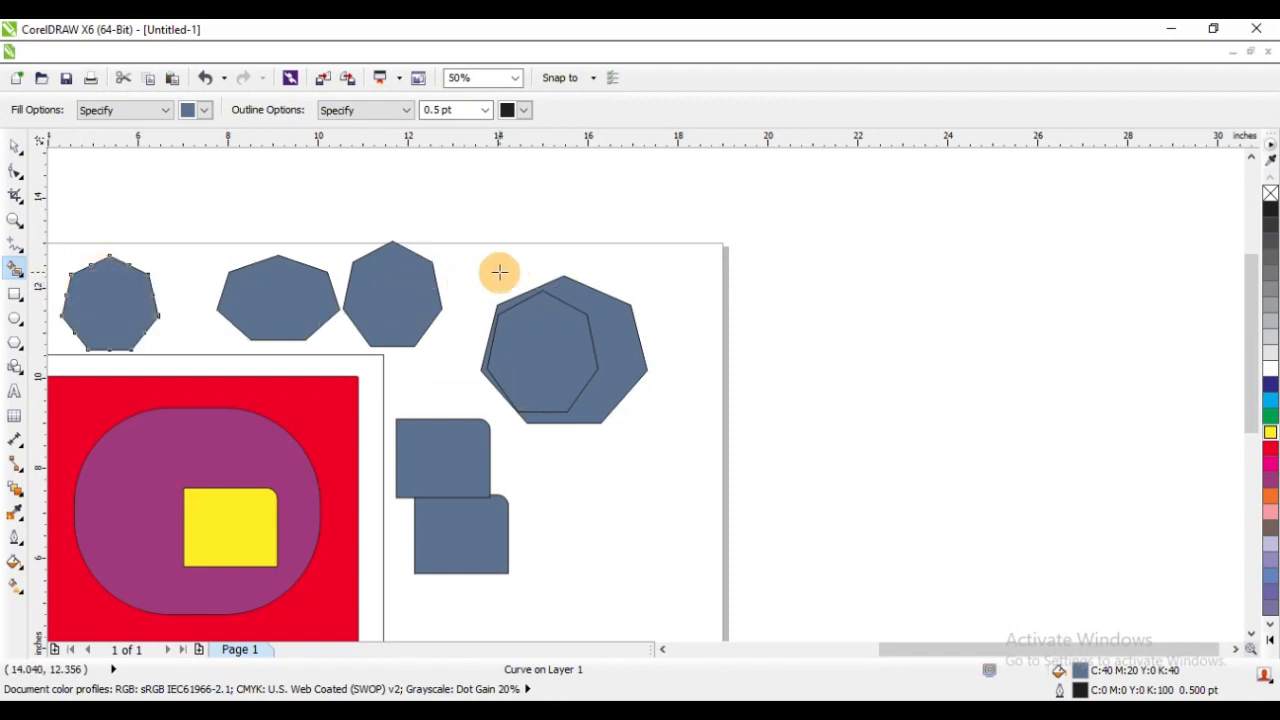
Step: Undo the last polygon fill, and select the wide flattened polygon while toggling between the Pick and Smart Fill tools
{"action": "left_click", "coordinate": [15, 148]}
{"action": "left_click", "coordinate": [293, 259]}
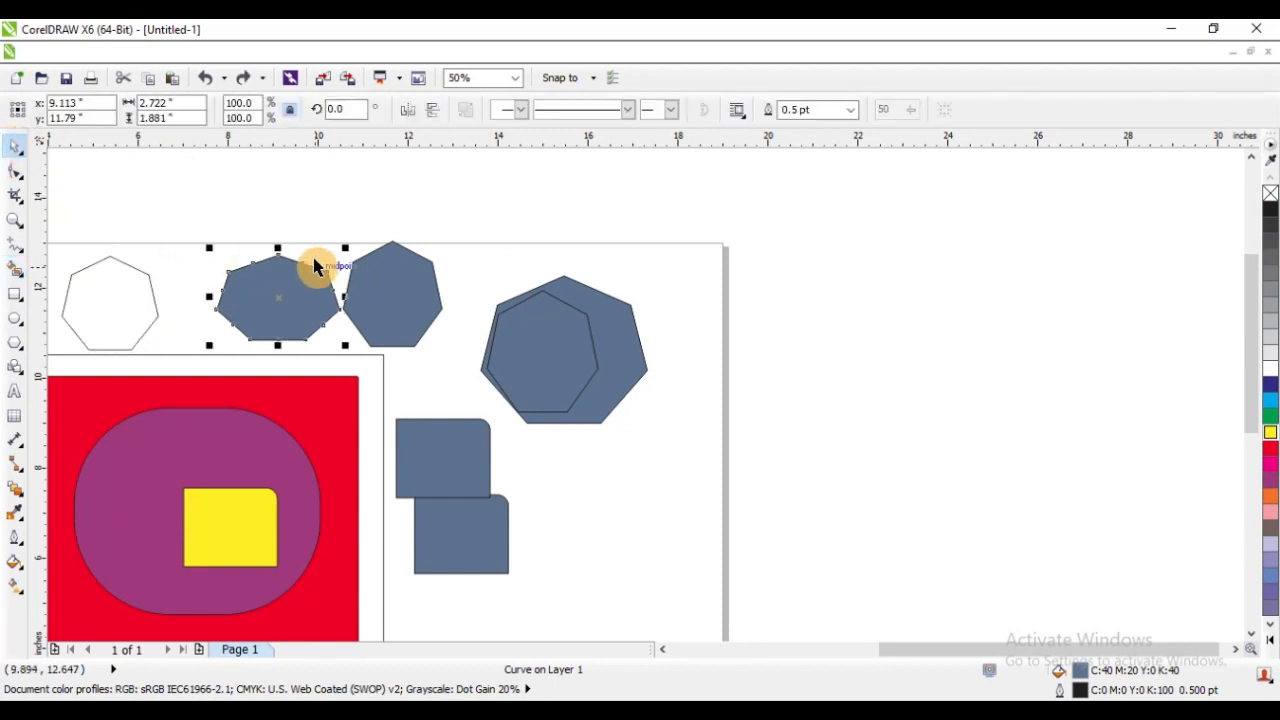
{"action": "key", "text": "space"}
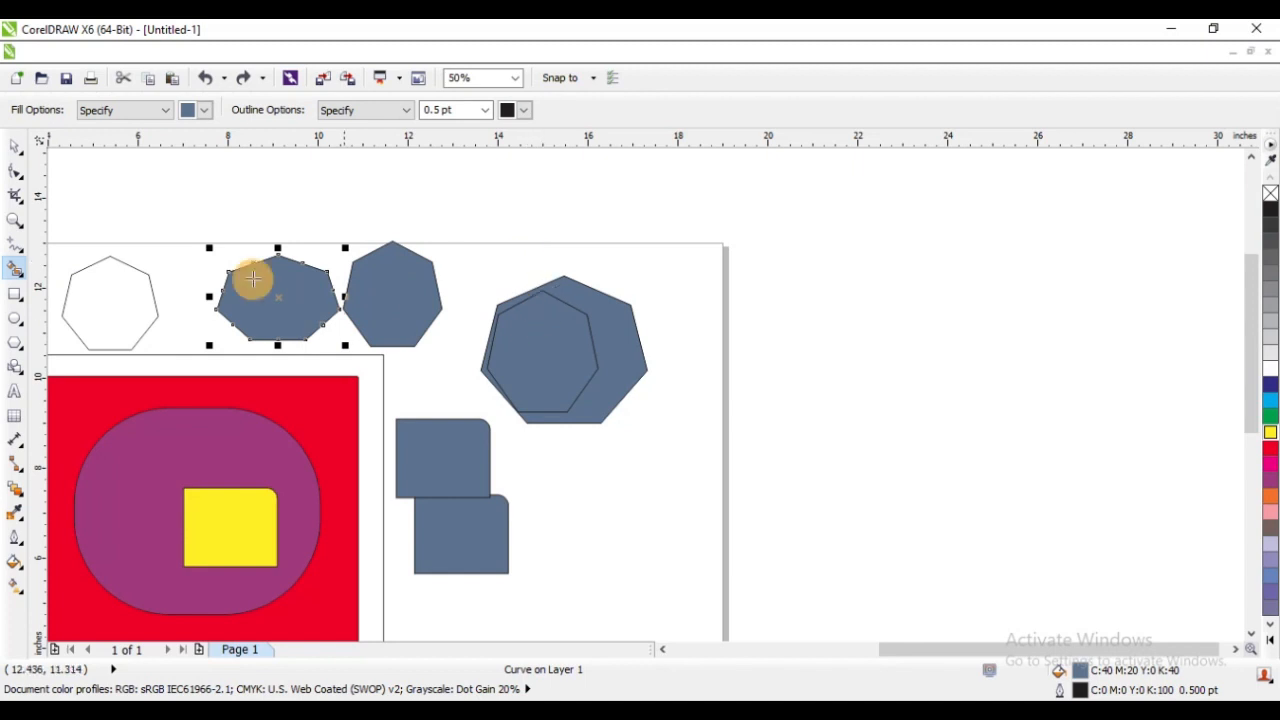
{"action": "key", "text": "space"}
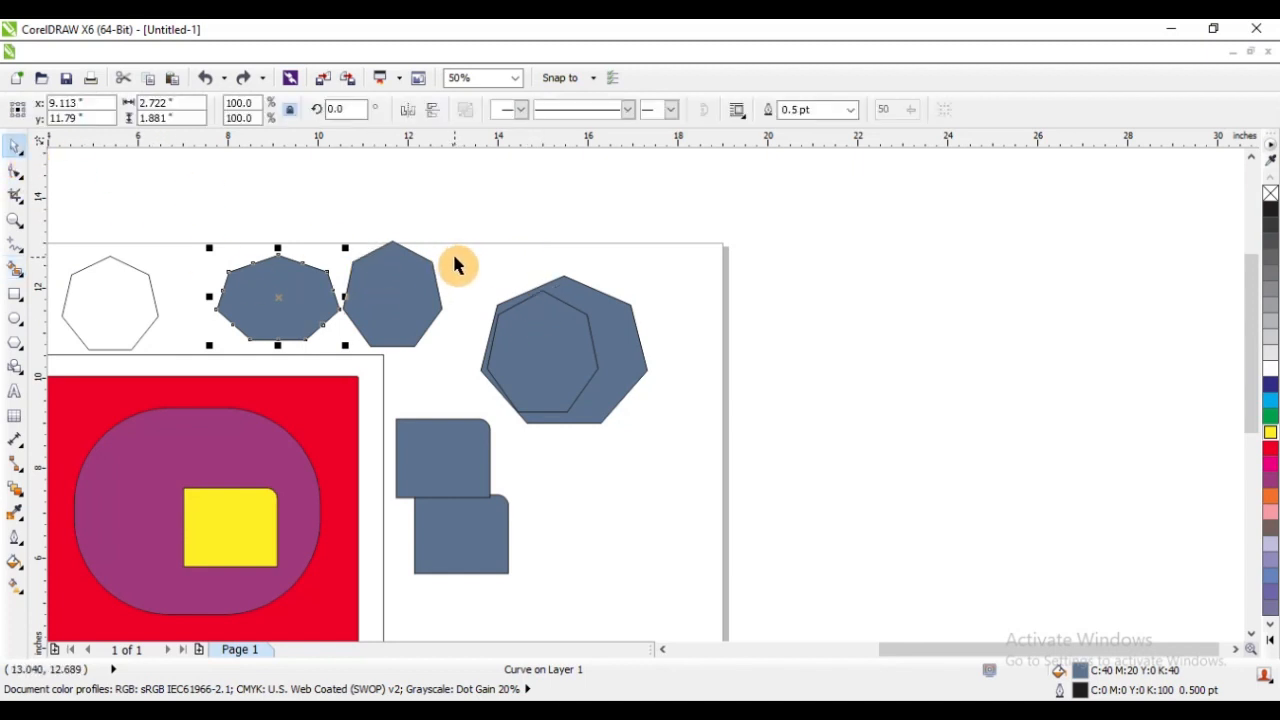
{"action": "key", "text": "space"}
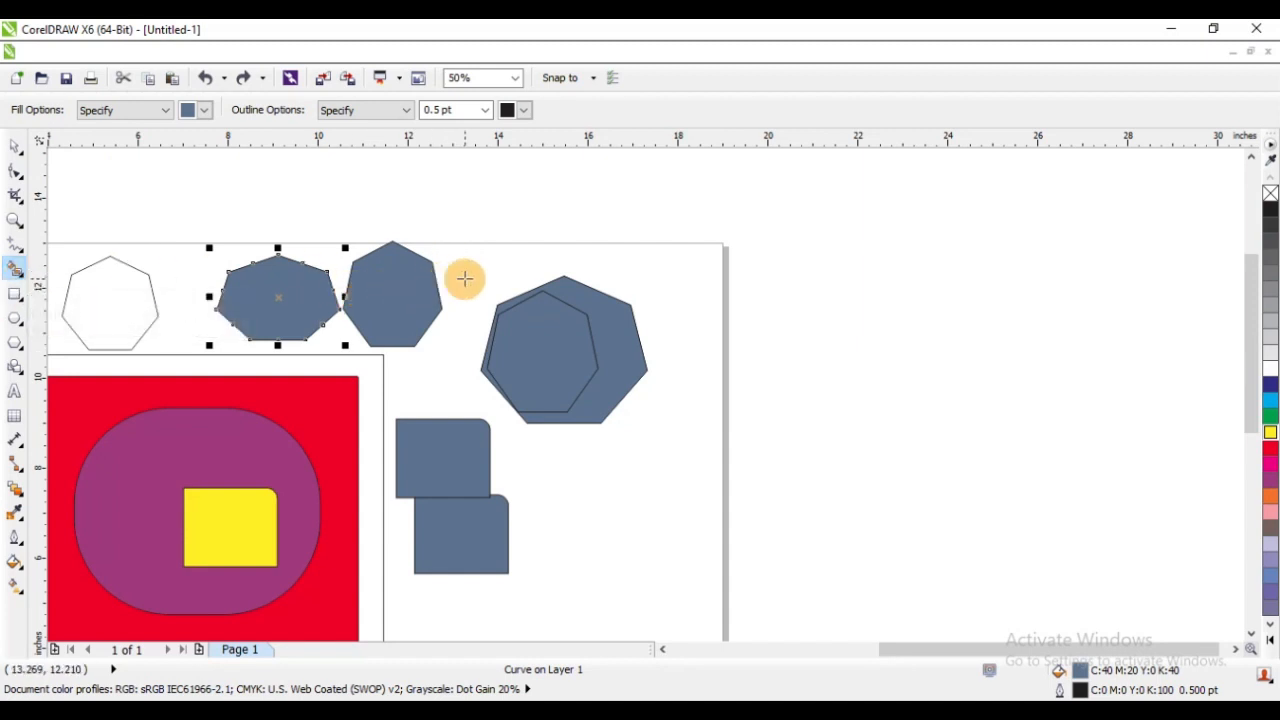
{"action": "key", "text": "space"}
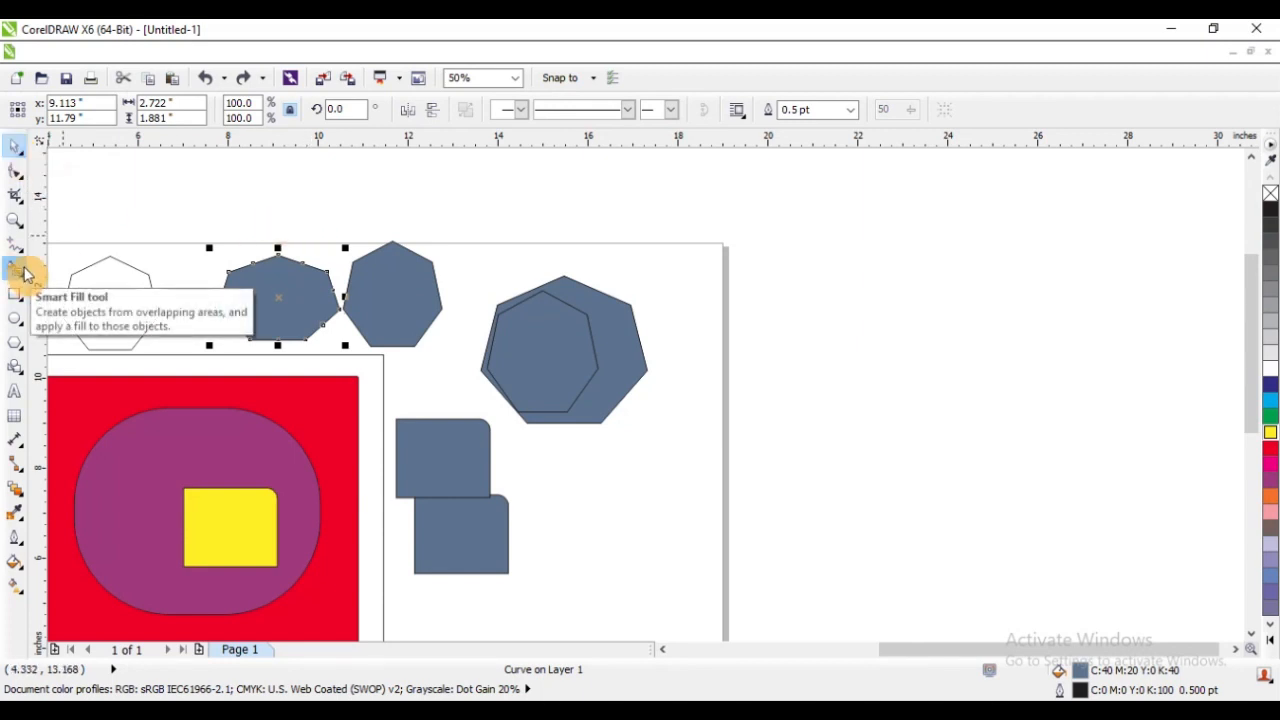
{"action": "left_click", "coordinate": [15, 203]}
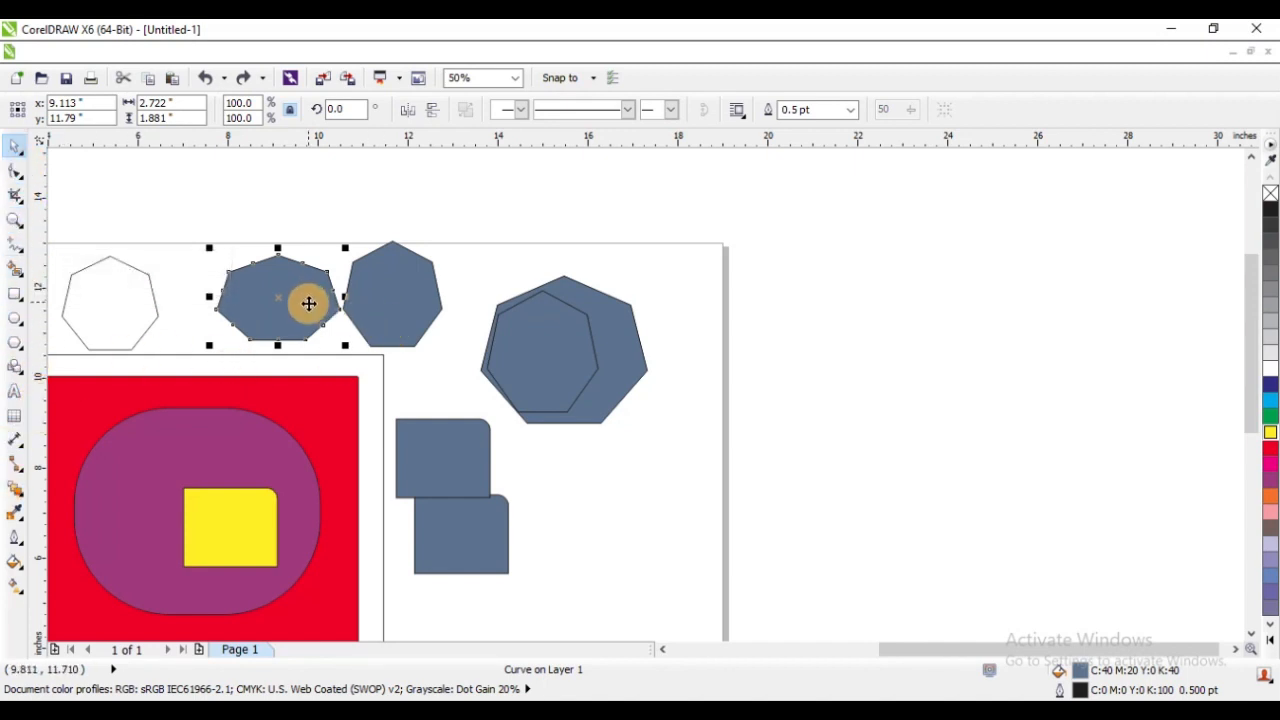
{"action": "scroll", "coordinate": [254, 275], "scroll_direction": "up", "scroll_amount": 2}
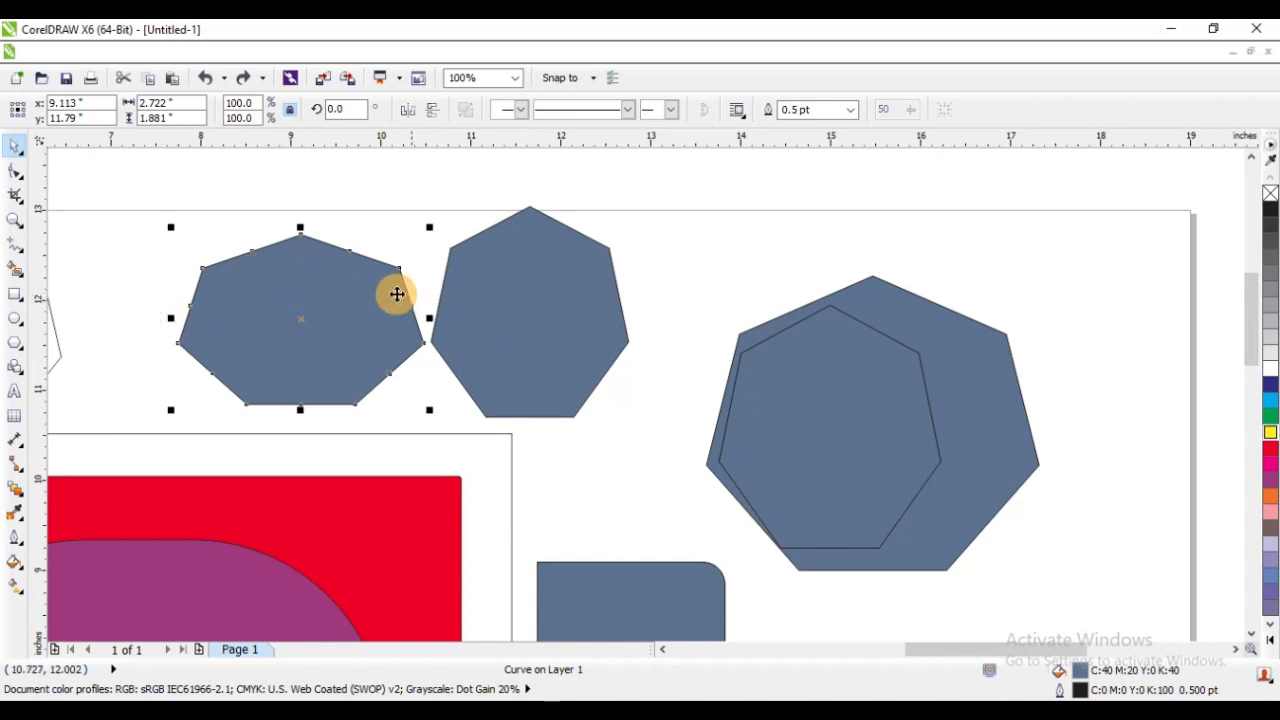
{"action": "scroll", "coordinate": [314, 277], "scroll_direction": "down", "scroll_amount": 4}
{"action": "scroll", "coordinate": [380, 306], "scroll_direction": "up", "scroll_amount": 2}
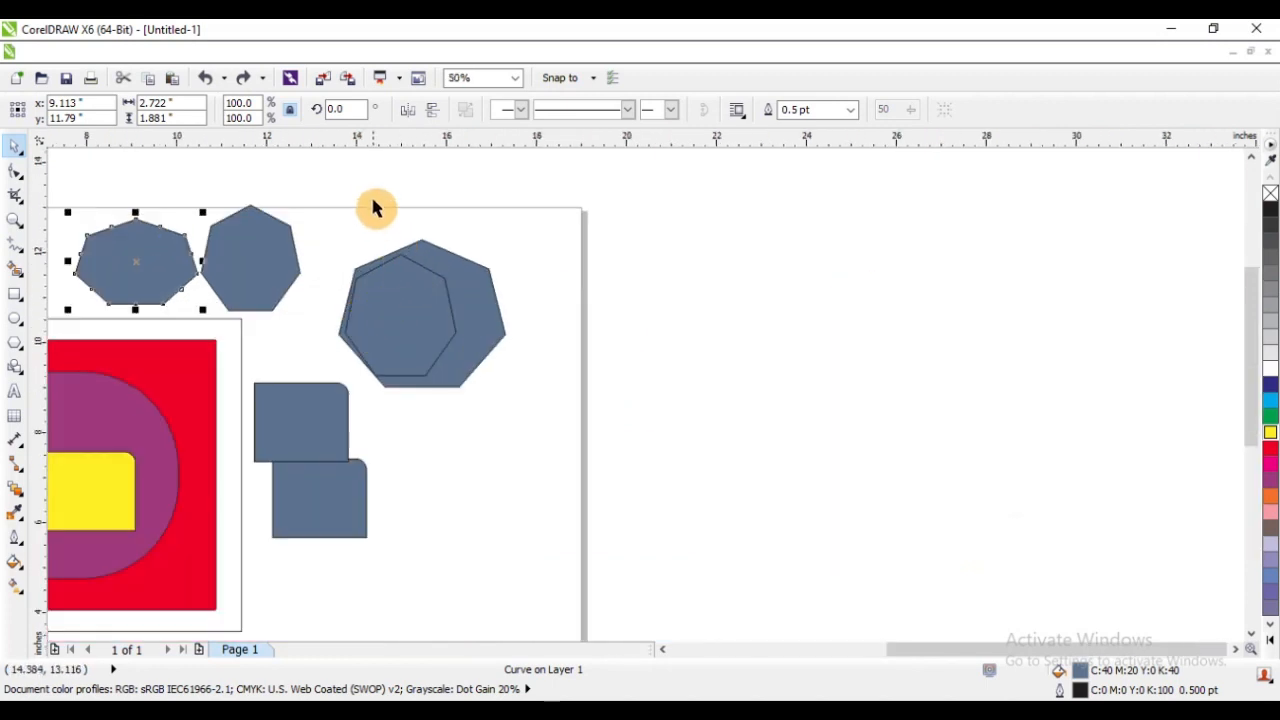
Step: Apply the blue-grey Smart Fill from an empty area of the page to fill all shapes by their outer contours, and deselect them
{"action": "key", "text": "space"}
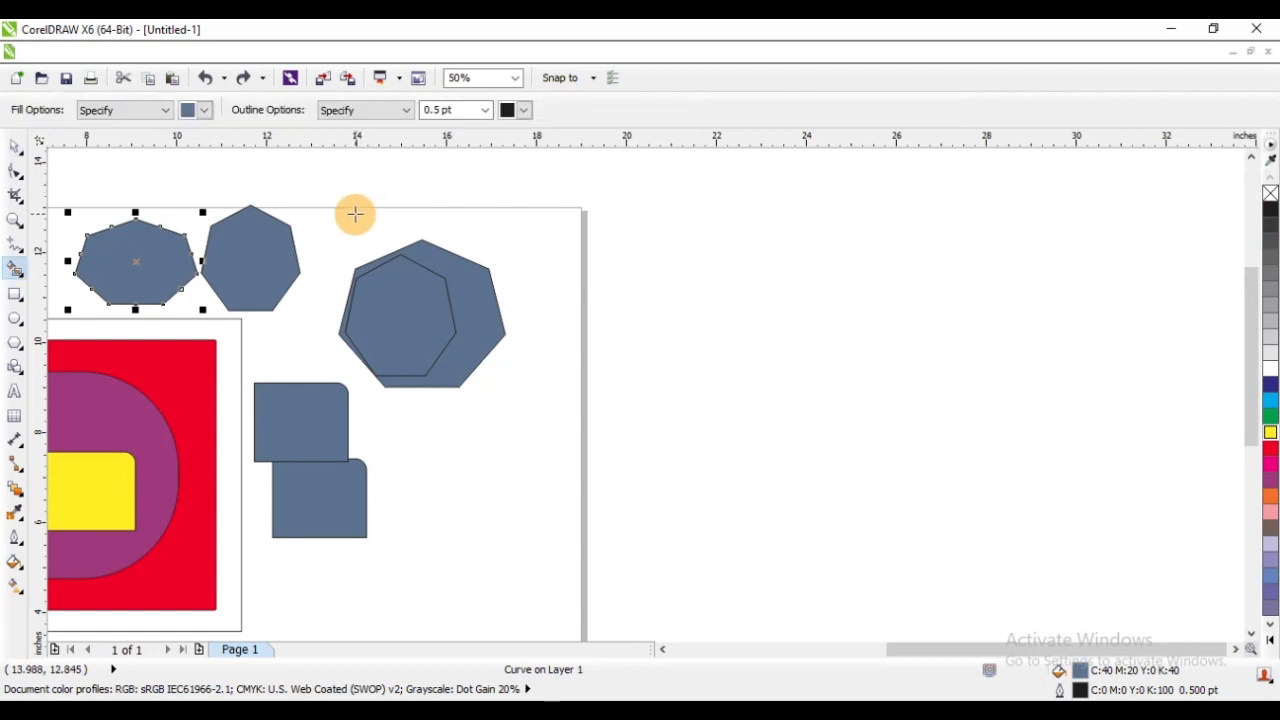
{"action": "left_click", "coordinate": [502, 493]}
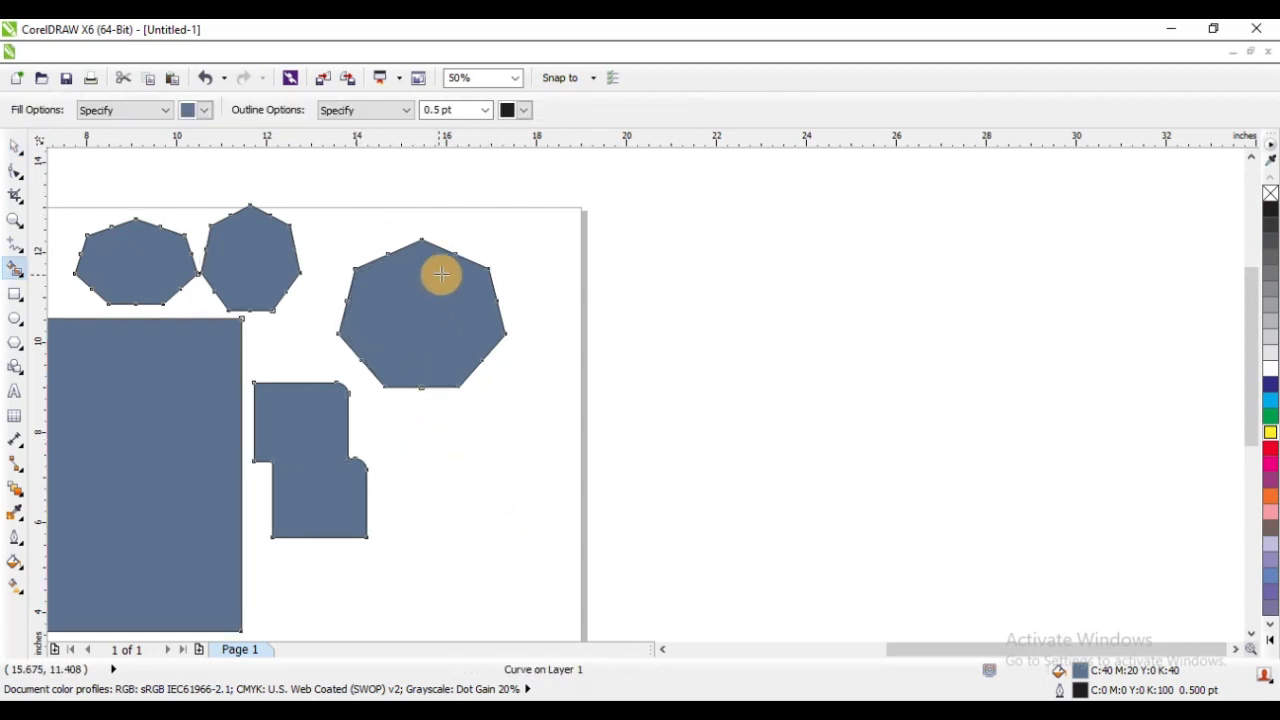
{"action": "scroll", "coordinate": [334, 297], "scroll_direction": "down", "scroll_amount": 4}
{"action": "scroll", "coordinate": [323, 300], "scroll_direction": "up", "scroll_amount": 2}
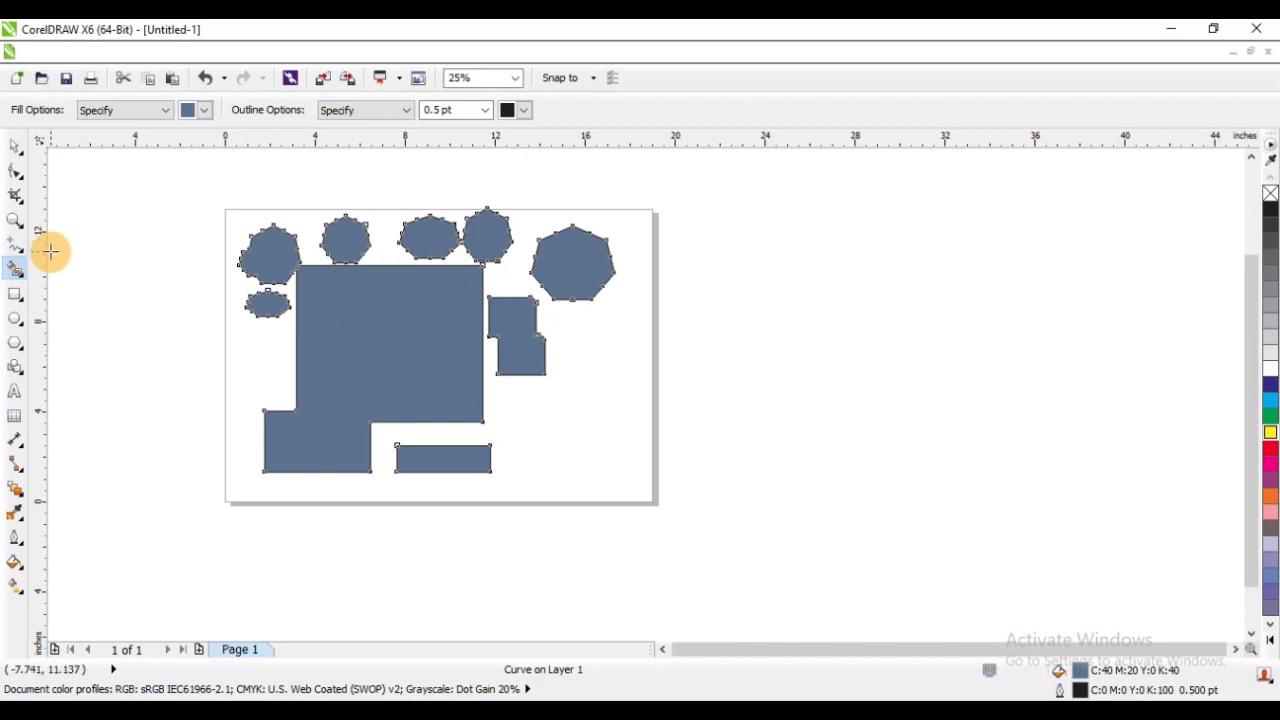
{"action": "scroll", "coordinate": [583, 323], "scroll_direction": "up", "scroll_amount": 2}
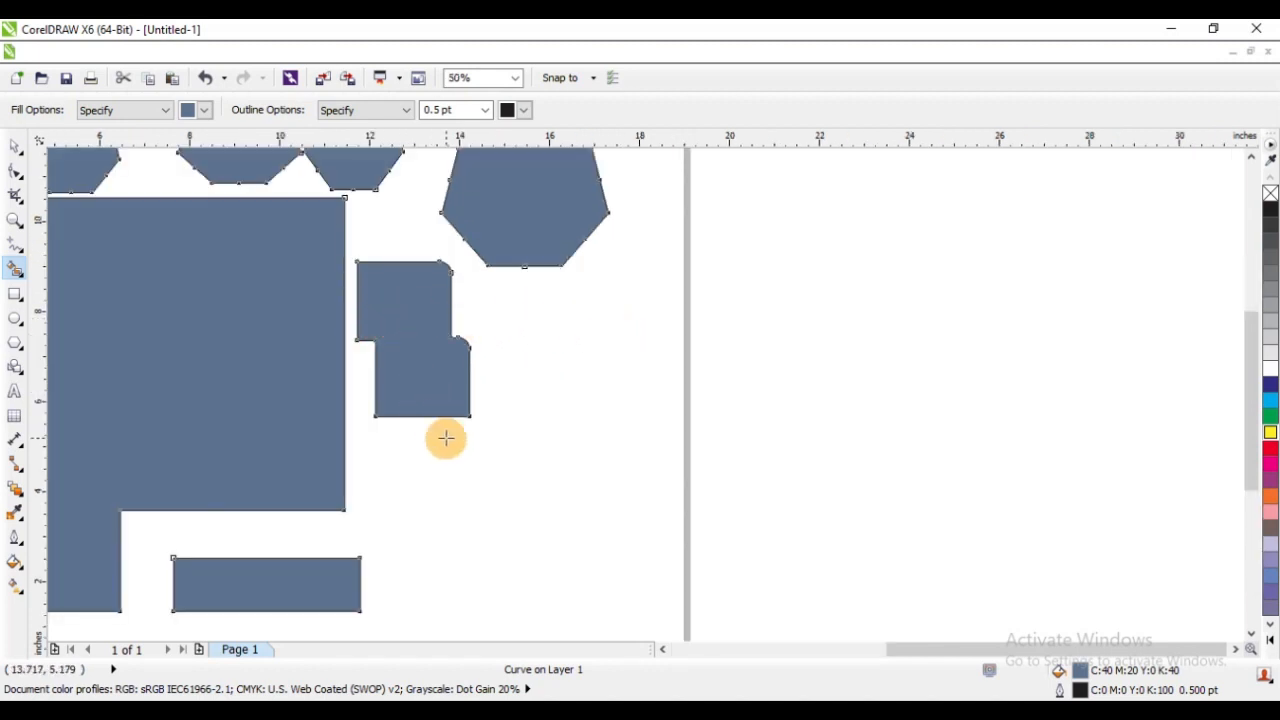
{"action": "key", "text": "space"}
{"action": "scroll", "coordinate": [457, 440], "scroll_direction": "down", "scroll_amount": 4}
{"action": "left_click", "coordinate": [576, 342]}
Step: Draw three curved Freehand lines beside the page's left edge, the last one about 3.85 × 9.59 in
{"action": "scroll", "coordinate": [355, 310], "scroll_direction": "up", "scroll_amount": 2}
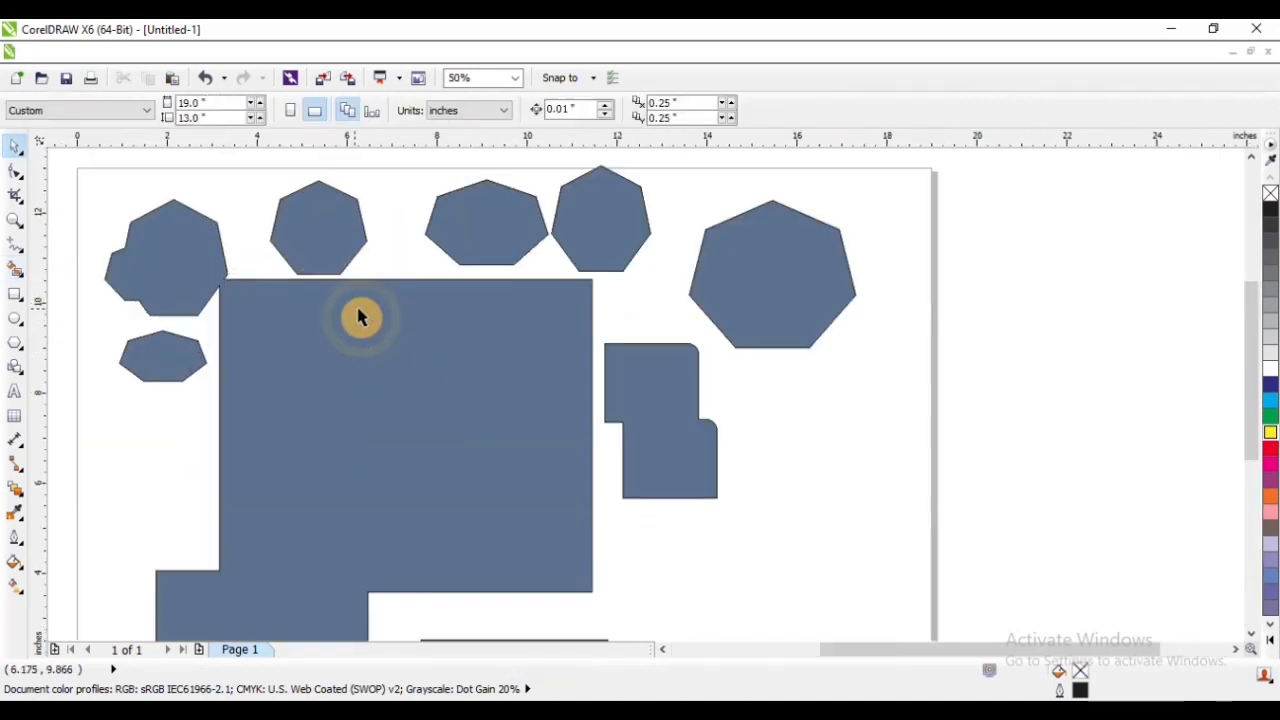
{"action": "scroll", "coordinate": [444, 302], "scroll_direction": "down", "scroll_amount": 2}
{"action": "left_click_drag", "start_coordinate": [283, 238], "coordinate": [674, 438]}
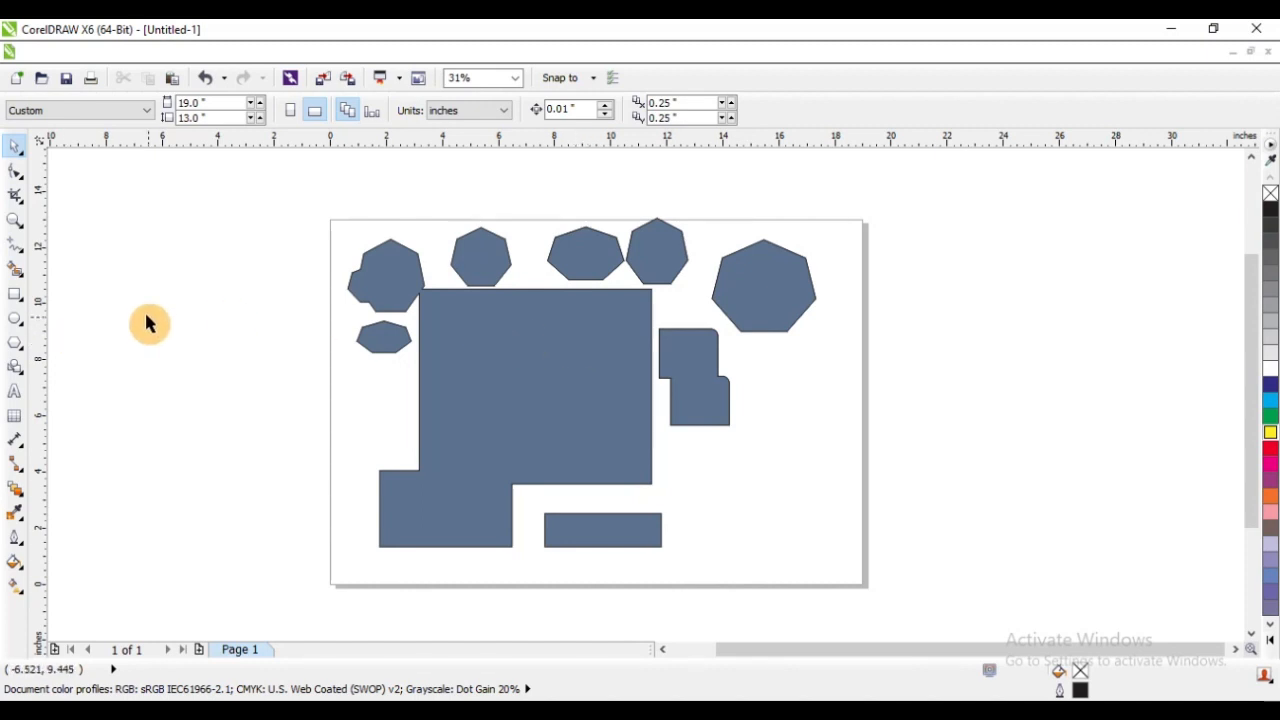
{"action": "left_click", "coordinate": [16, 249]}
{"action": "mouse_move", "coordinate": [283, 255]}
{"action": "left_mouse_down"}
{"action": "mouse_move", "coordinate": [341, 437]}
{"action": "mouse_move", "coordinate": [300, 325]}
{"action": "mouse_move", "coordinate": [259, 469]}
{"action": "left_mouse_up"}
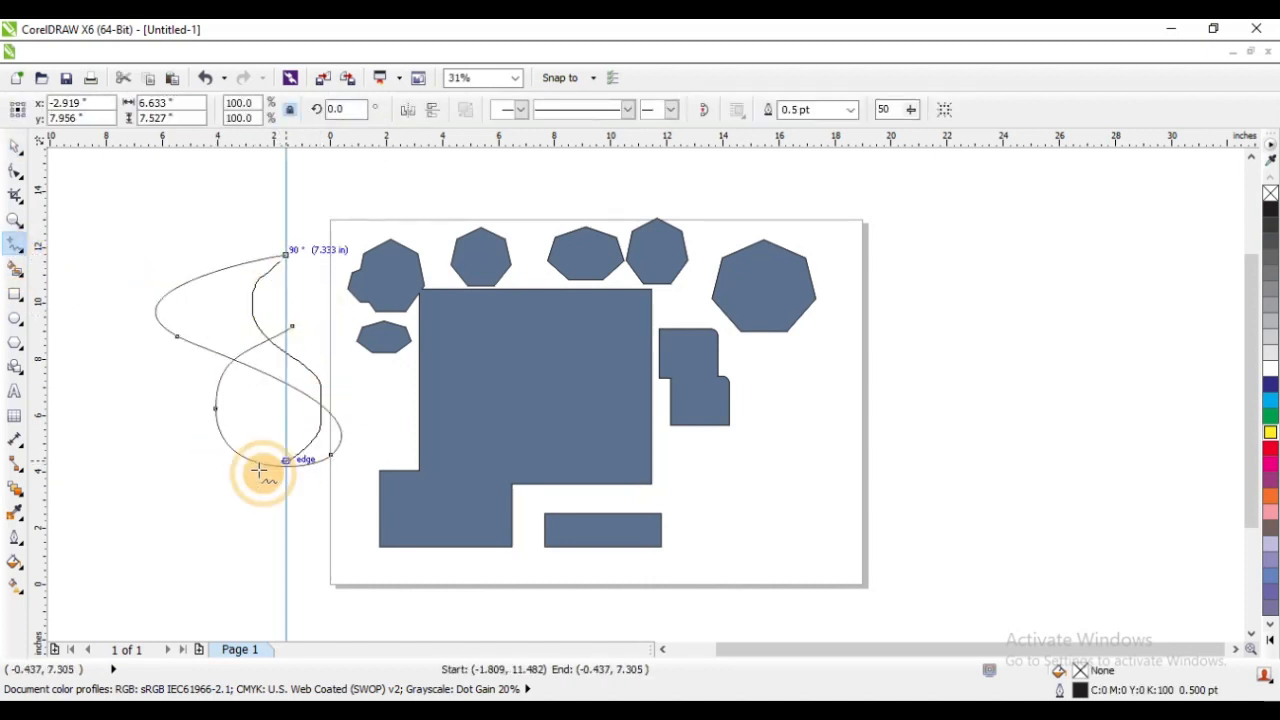
{"action": "mouse_move", "coordinate": [196, 220]}
{"action": "left_mouse_down"}
{"action": "mouse_move", "coordinate": [123, 489]}
{"action": "mouse_move", "coordinate": [88, 400]}
{"action": "left_mouse_up"}
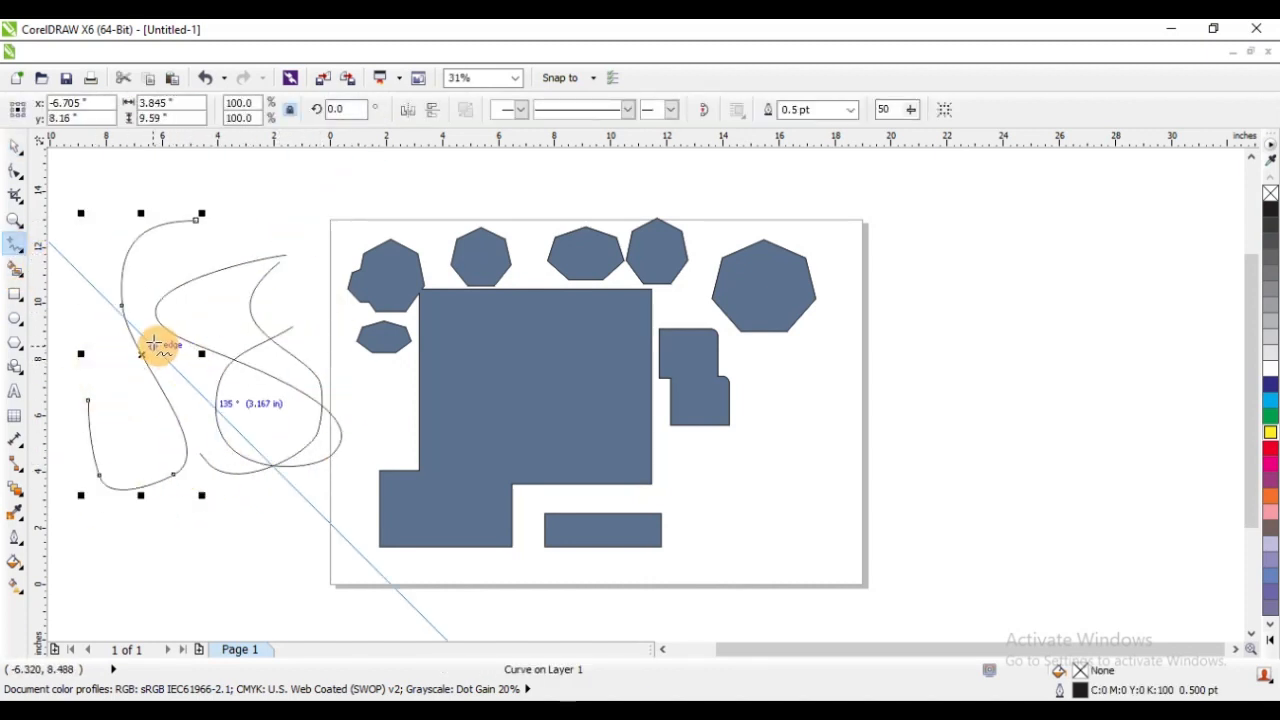
{"action": "key", "text": "space"}
{"action": "scroll", "coordinate": [292, 366], "scroll_direction": "down", "scroll_amount": 1}
{"action": "scroll", "coordinate": [205, 348], "scroll_direction": "up", "scroll_amount": 1}
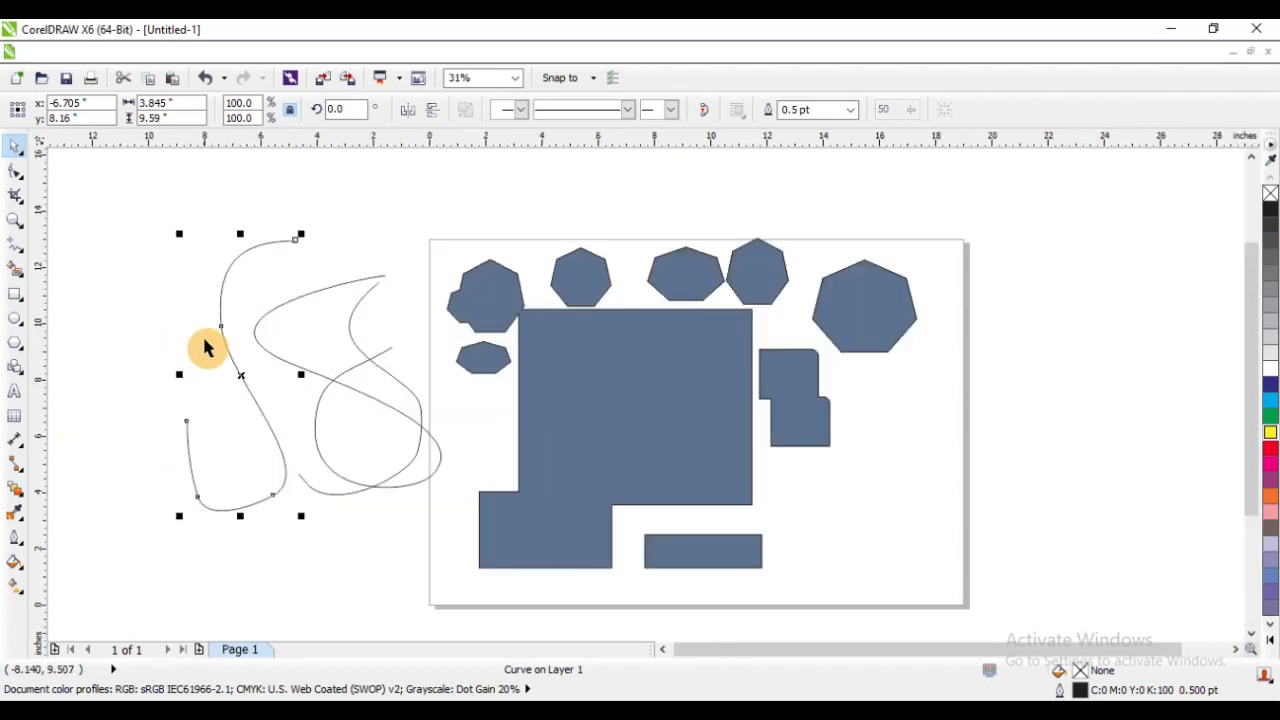
Step: Draw a tangle of overlapping Freehand curves across the three earlier ones beside the page, the last about 7.35 × 8.17 in
{"action": "left_click", "coordinate": [108, 301]}
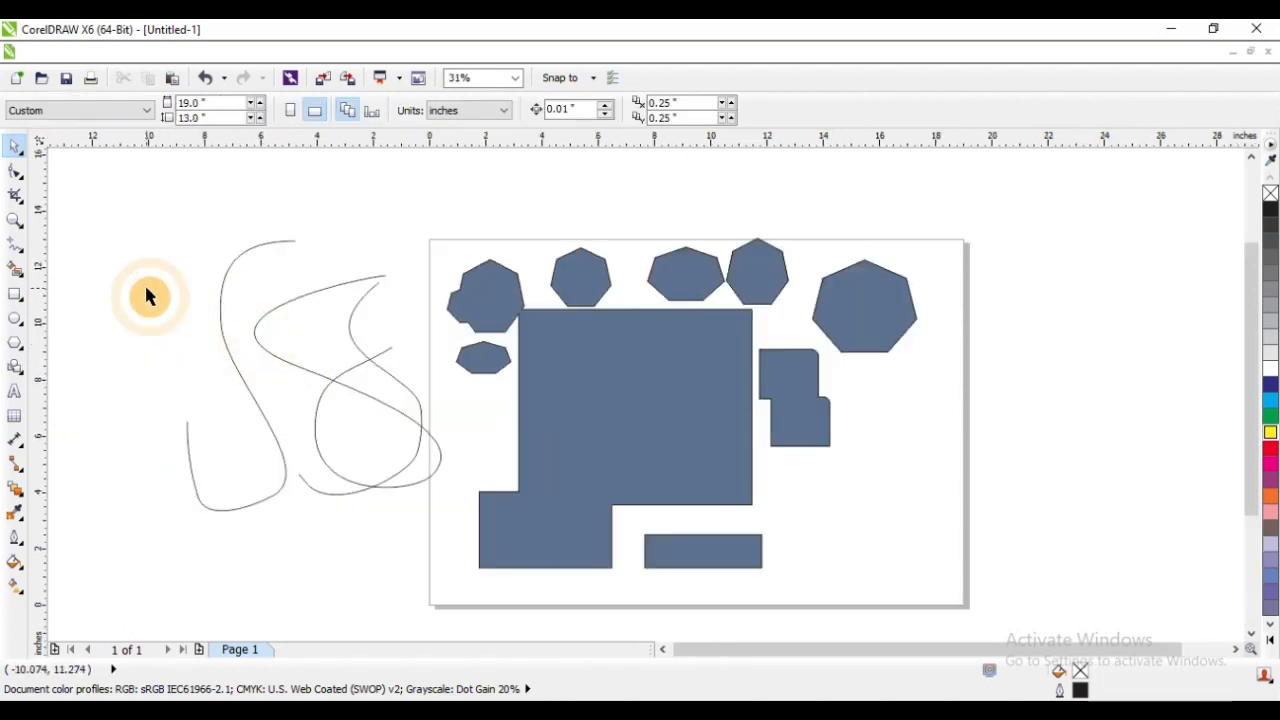
{"action": "key", "text": "space"}
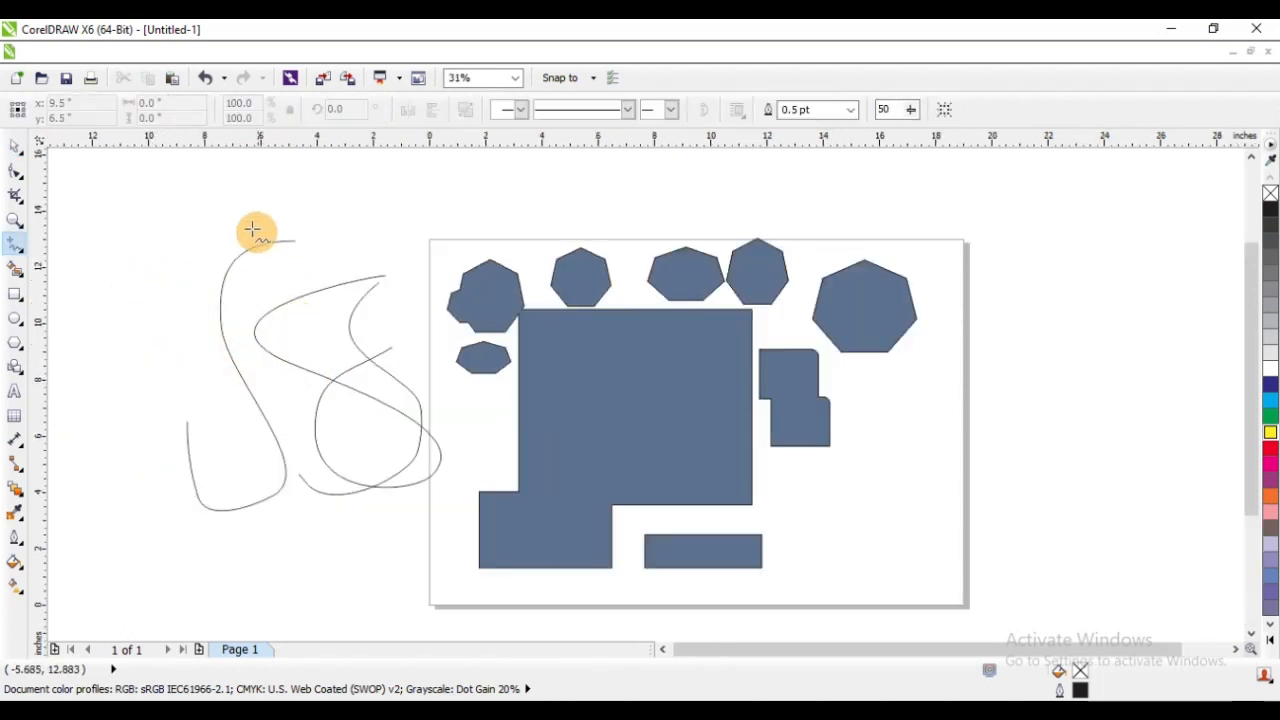
{"action": "mouse_move", "coordinate": [166, 248]}
{"action": "left_mouse_down"}
{"action": "mouse_move", "coordinate": [146, 262]}
{"action": "mouse_move", "coordinate": [290, 318]}
{"action": "mouse_move", "coordinate": [276, 264]}
{"action": "left_mouse_up"}
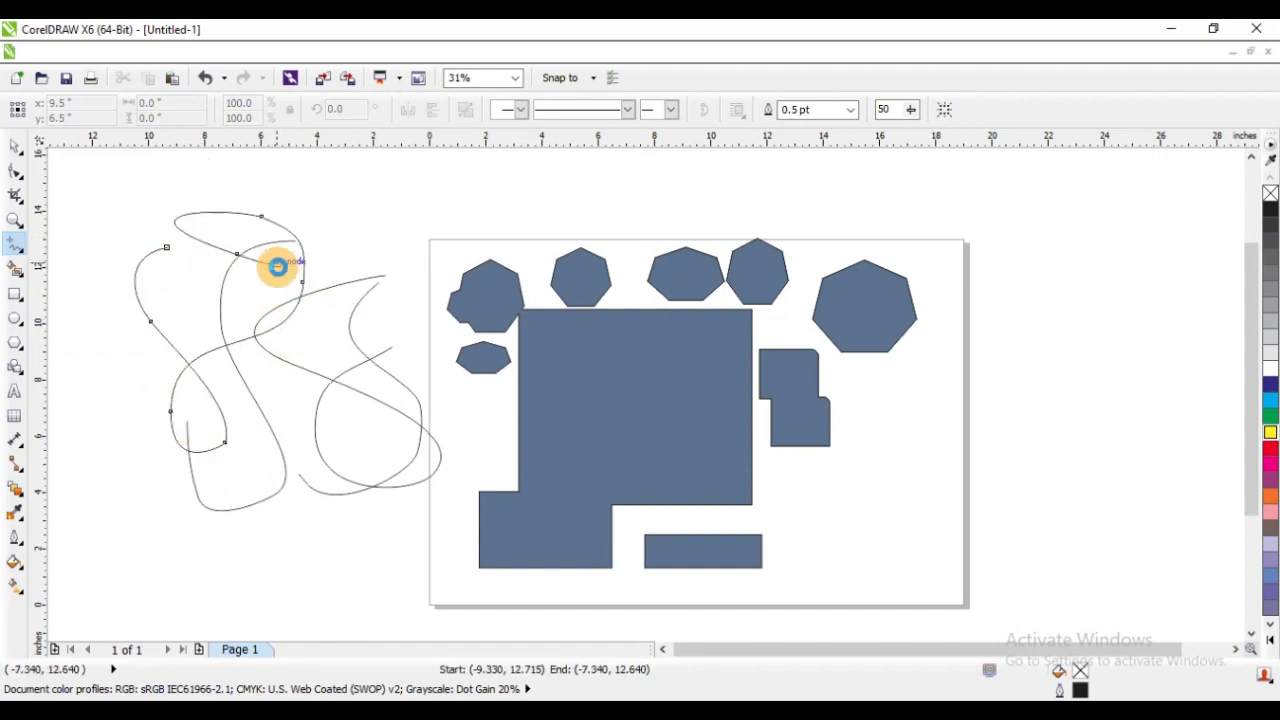
{"action": "mouse_move", "coordinate": [293, 338]}
{"action": "left_mouse_down"}
{"action": "mouse_move", "coordinate": [134, 299]}
{"action": "mouse_move", "coordinate": [120, 419]}
{"action": "left_mouse_up"}
{"action": "mouse_move", "coordinate": [170, 333]}
{"action": "left_mouse_down"}
{"action": "mouse_move", "coordinate": [408, 225]}
{"action": "mouse_move", "coordinate": [405, 208]}
{"action": "left_mouse_up"}
{"action": "mouse_move", "coordinate": [289, 231]}
{"action": "left_mouse_down"}
{"action": "mouse_move", "coordinate": [393, 434]}
{"action": "mouse_move", "coordinate": [278, 455]}
{"action": "left_mouse_up"}
{"action": "mouse_move", "coordinate": [278, 366]}
{"action": "left_mouse_down"}
{"action": "mouse_move", "coordinate": [371, 292]}
{"action": "mouse_move", "coordinate": [380, 222]}
{"action": "left_mouse_up"}
{"action": "mouse_move", "coordinate": [230, 212]}
{"action": "left_mouse_down"}
{"action": "mouse_move", "coordinate": [277, 283]}
{"action": "mouse_move", "coordinate": [222, 477]}
{"action": "left_mouse_up"}
{"action": "mouse_move", "coordinate": [201, 269]}
{"action": "left_mouse_down"}
{"action": "mouse_move", "coordinate": [153, 502]}
{"action": "mouse_move", "coordinate": [203, 469]}
{"action": "mouse_move", "coordinate": [289, 460]}
{"action": "left_mouse_up"}
{"action": "mouse_move", "coordinate": [213, 376]}
{"action": "left_mouse_down"}
{"action": "mouse_move", "coordinate": [245, 443]}
{"action": "mouse_move", "coordinate": [330, 444]}
{"action": "mouse_move", "coordinate": [177, 294]}
{"action": "mouse_move", "coordinate": [249, 434]}
{"action": "mouse_move", "coordinate": [306, 314]}
{"action": "left_mouse_up"}
{"action": "scroll", "coordinate": [338, 350], "scroll_direction": "down", "scroll_amount": 2}
{"action": "scroll", "coordinate": [220, 350], "scroll_direction": "up", "scroll_amount": 2}
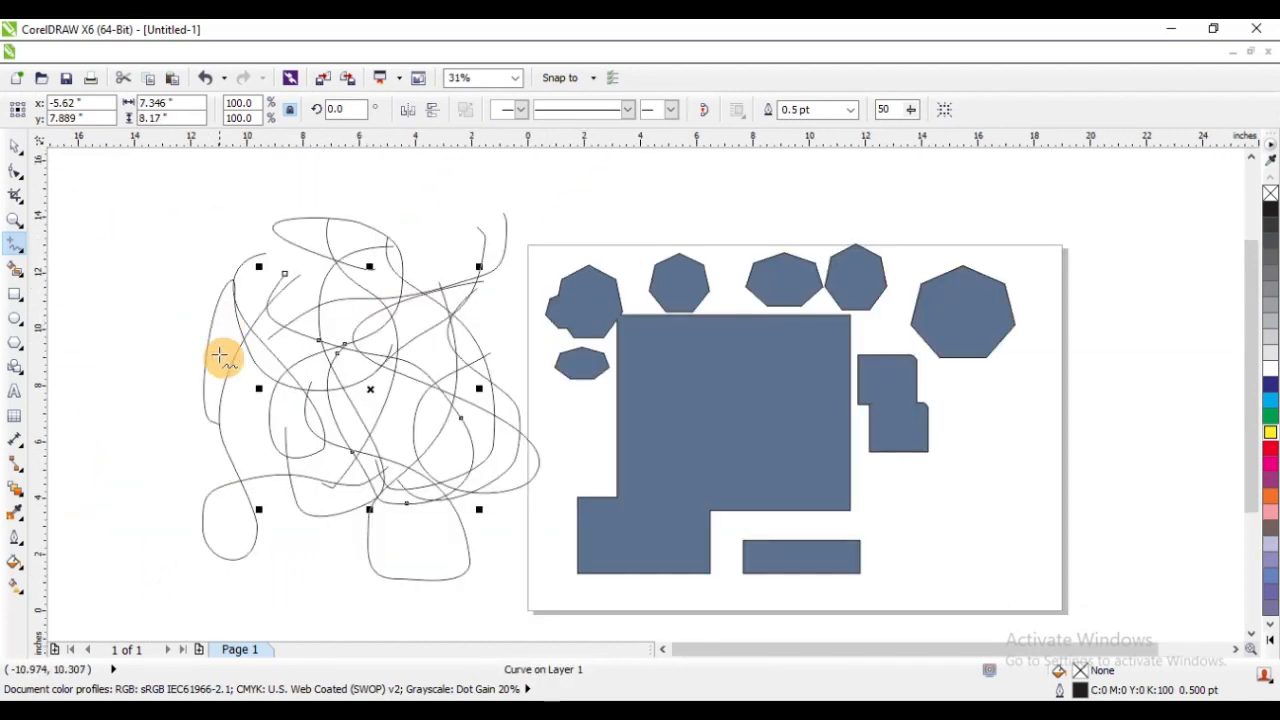
Step: Switch back and forth between the Pick and Freehand tools, and deselect the last curve with Pick active
{"action": "left_click", "coordinate": [12, 150]}
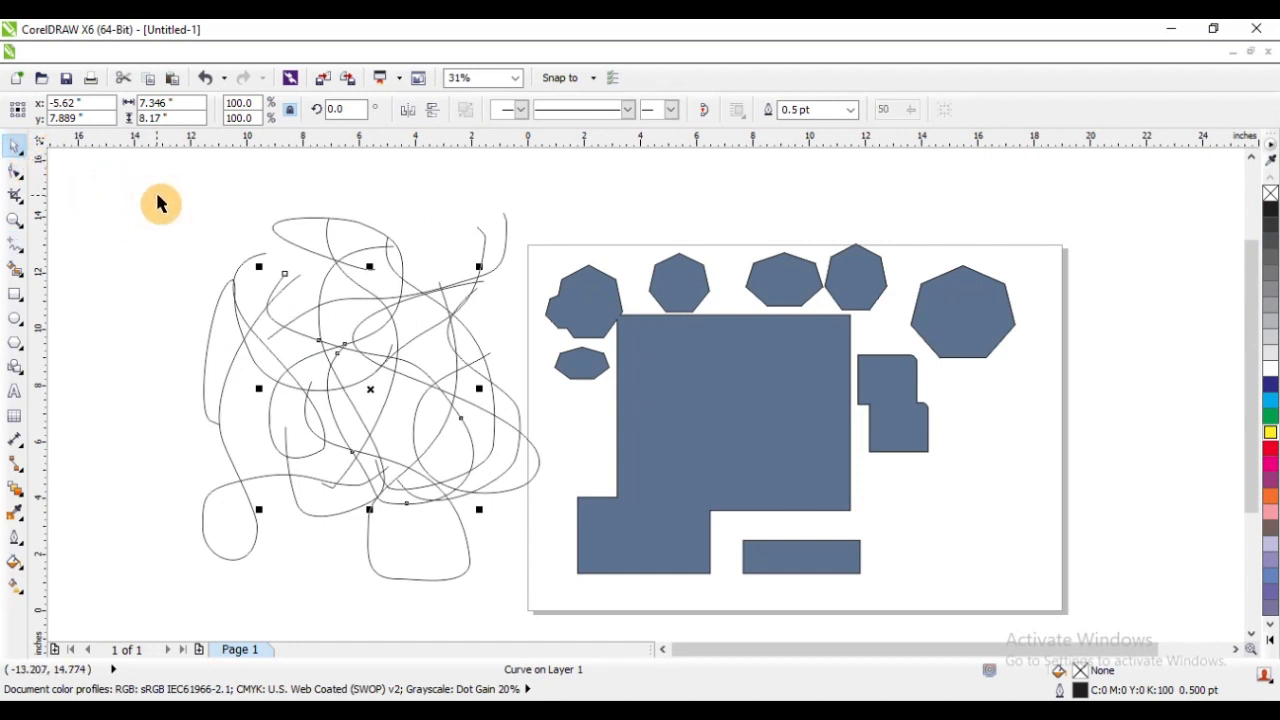
{"action": "key", "text": "F5"}
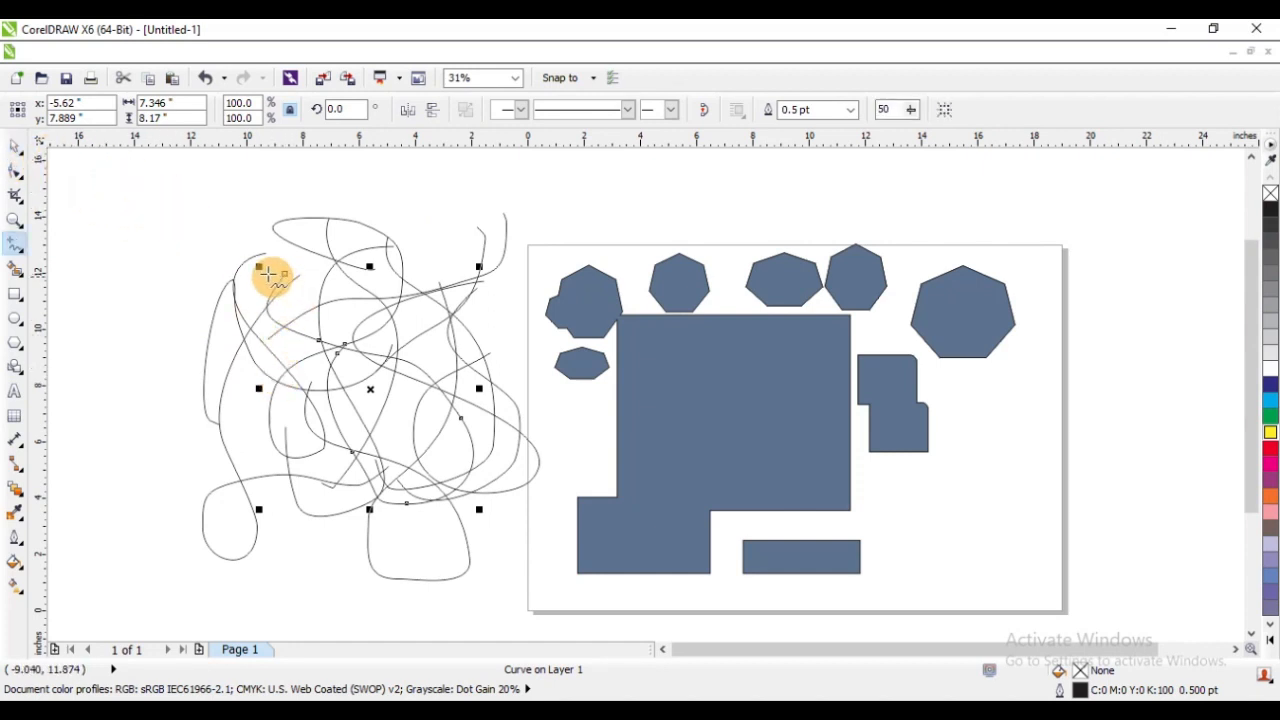
{"action": "key", "text": "space"}
{"action": "left_click", "coordinate": [192, 286]}
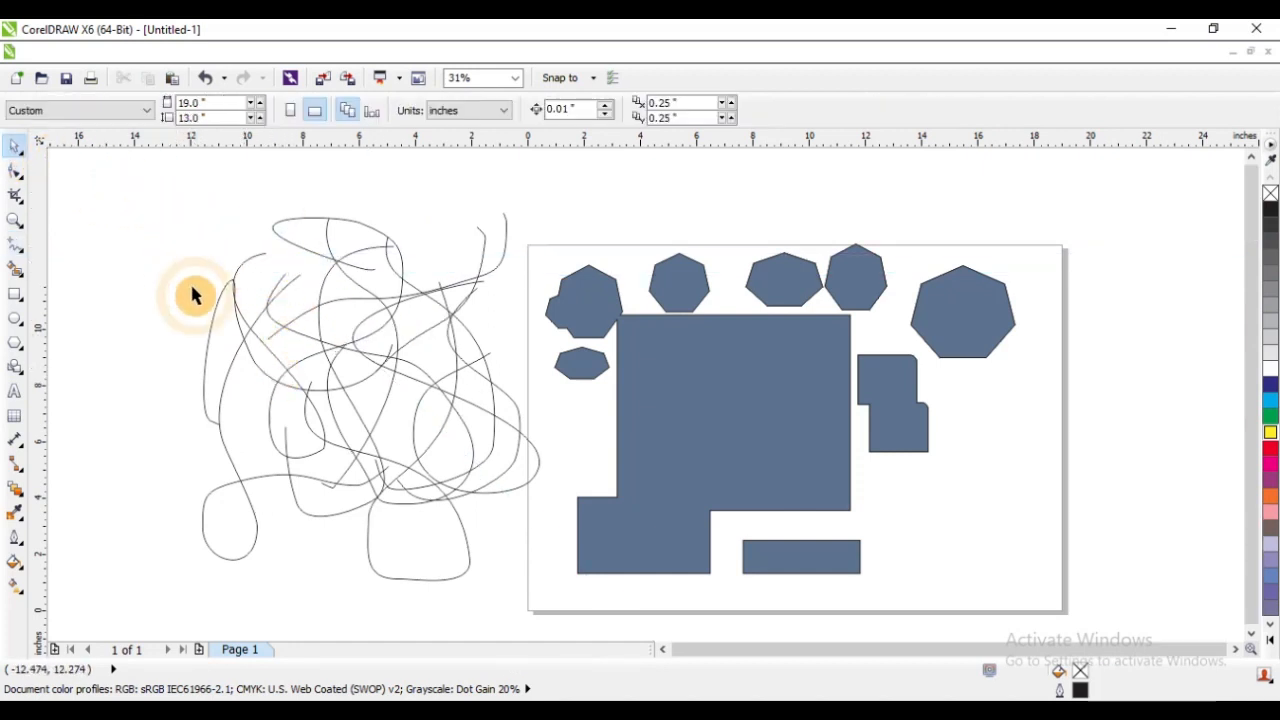
Step: Delete all the freehand curves beside the page and all the blue-grey shapes on it
{"action": "scroll", "coordinate": [190, 285], "scroll_direction": "down", "scroll_amount": 4}
{"action": "mouse_move", "coordinate": [145, 244]}
{"action": "left_mouse_down"}
{"action": "mouse_move", "coordinate": [286, 415]}
{"action": "mouse_move", "coordinate": [277, 360]}
{"action": "left_mouse_up"}
{"action": "key", "text": "Delete"}
{"action": "scroll", "coordinate": [280, 314], "scroll_direction": "up", "scroll_amount": 1}
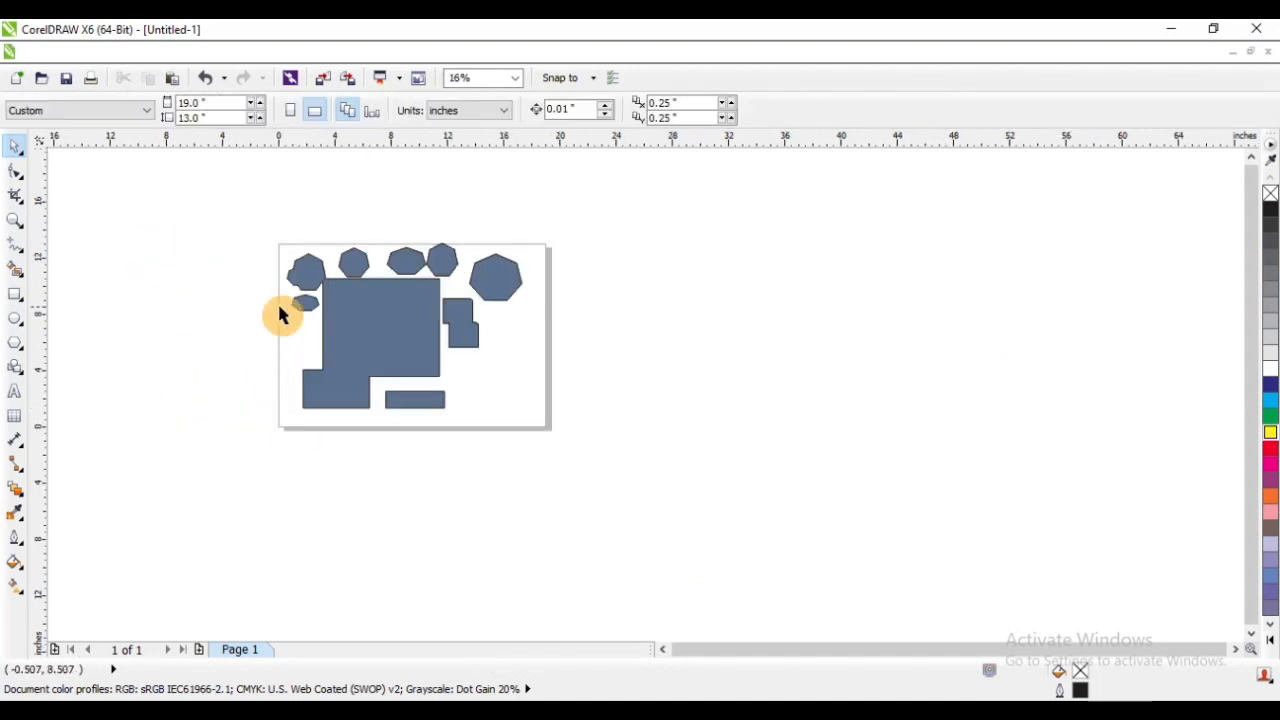
{"action": "scroll", "coordinate": [343, 277], "scroll_direction": "up", "scroll_amount": 1}
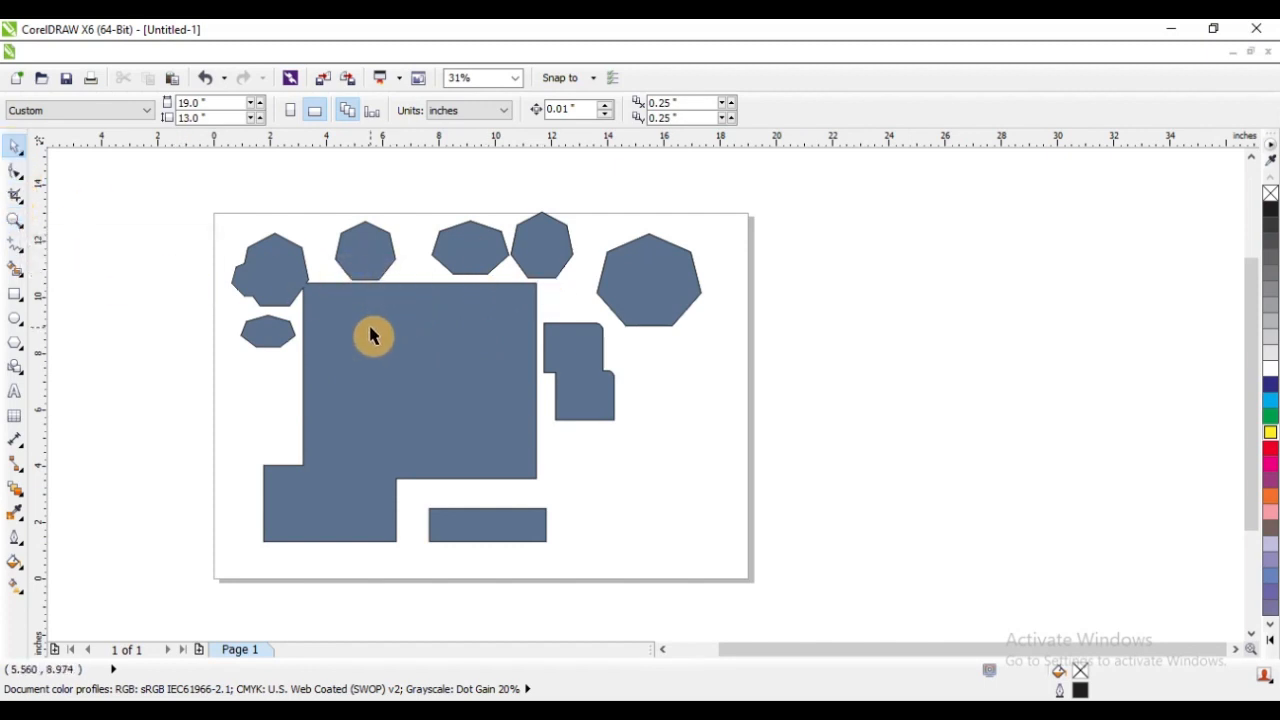
{"action": "left_click_drag", "start_coordinate": [263, 291], "coordinate": [793, 594]}
{"action": "key", "text": "Delete"}
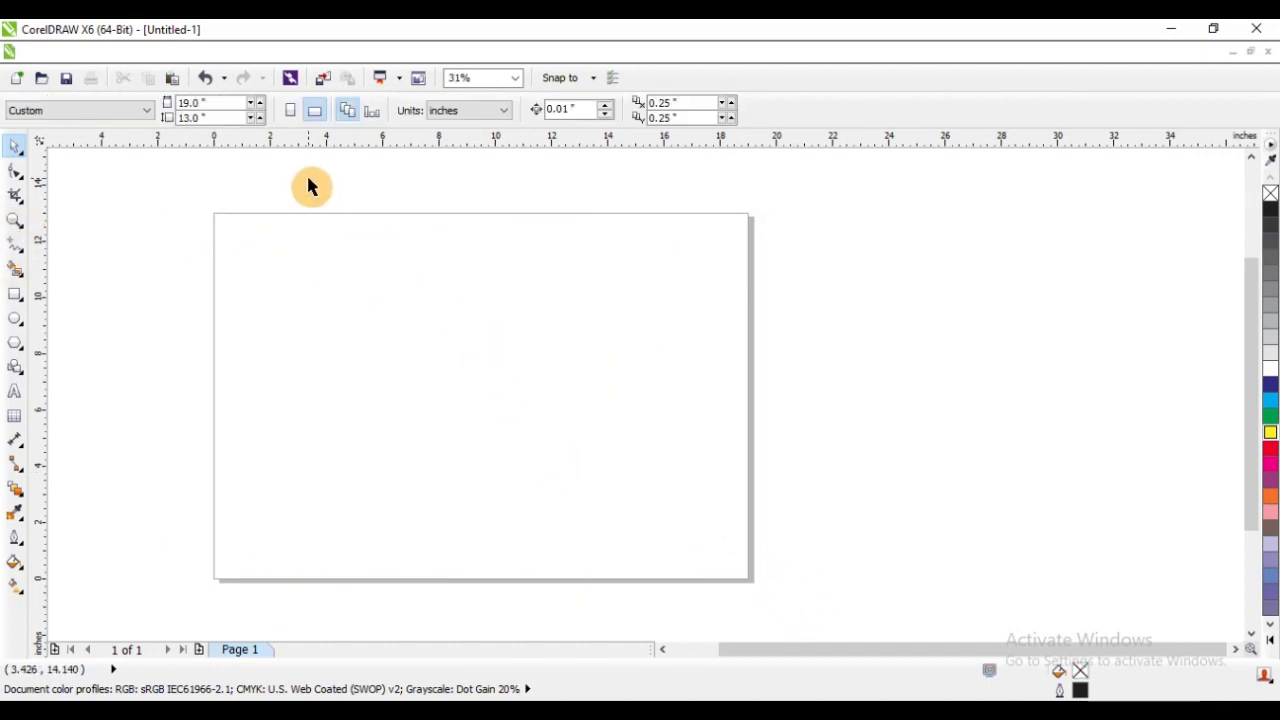
Step: Draw a large rectangle with three others overlapping its upper side, the last about 3.66 × 3.7 in, and deselect them
{"action": "left_click", "coordinate": [14, 296]}
{"action": "left_click_drag", "start_coordinate": [353, 294], "coordinate": [572, 425]}
{"action": "left_click_drag", "start_coordinate": [531, 244], "coordinate": [687, 360]}
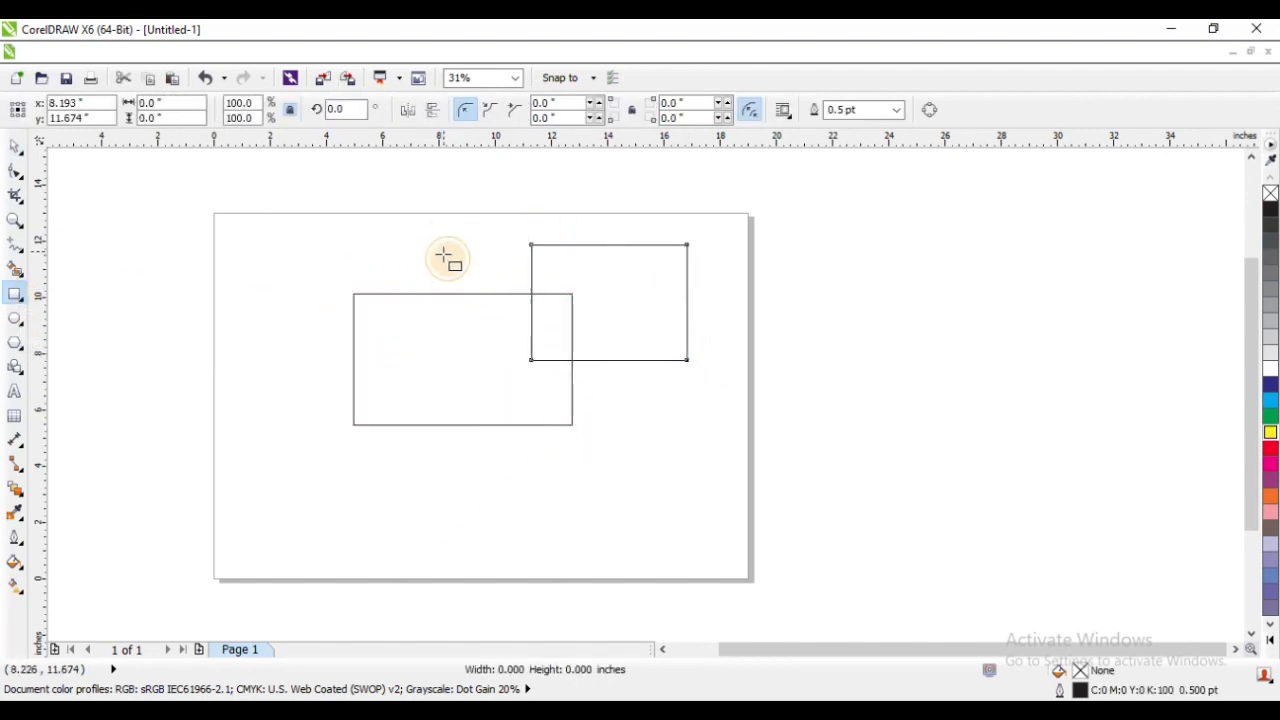
{"action": "left_click_drag", "start_coordinate": [444, 251], "coordinate": [520, 346]}
{"action": "left_click_drag", "start_coordinate": [330, 268], "coordinate": [433, 373]}
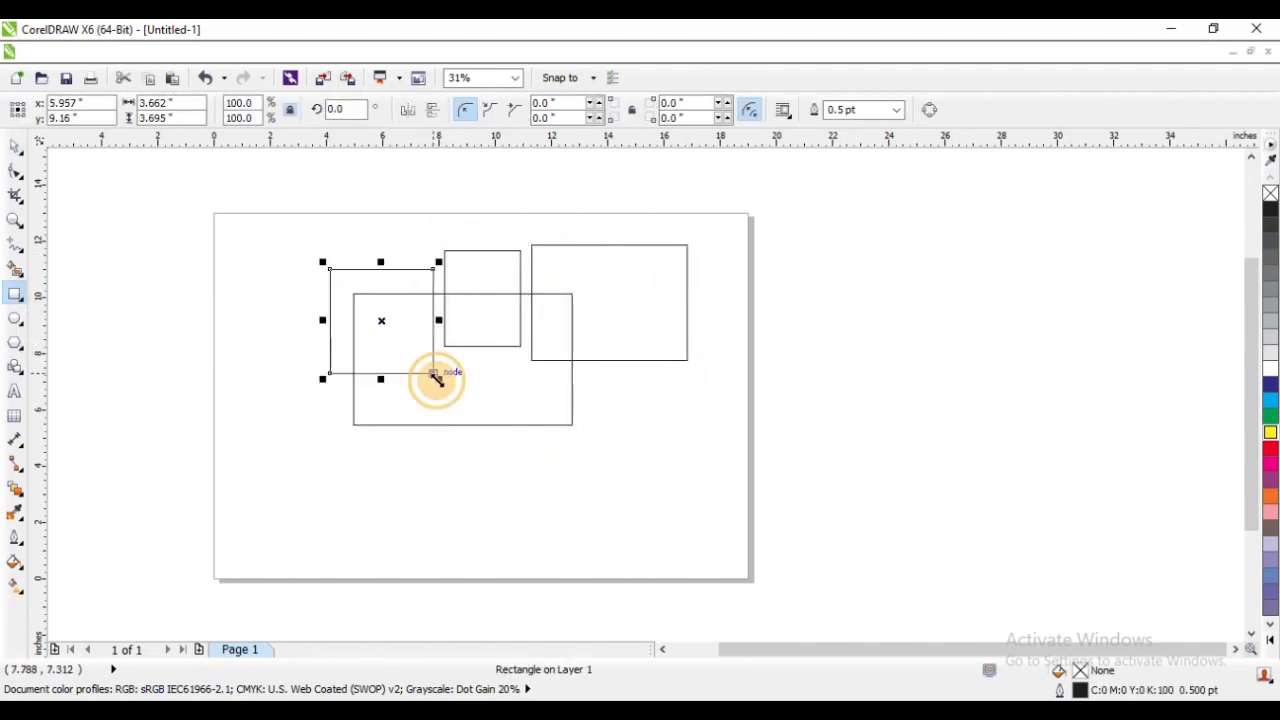
{"action": "left_click", "coordinate": [14, 149]}
{"action": "left_click", "coordinate": [266, 241]}
Step: Select all four rectangles and trim the large lower one with the three overlapping it
{"action": "scroll", "coordinate": [520, 304], "scroll_direction": "up", "scroll_amount": 1}
{"action": "scroll", "coordinate": [508, 367], "scroll_direction": "down", "scroll_amount": 1}
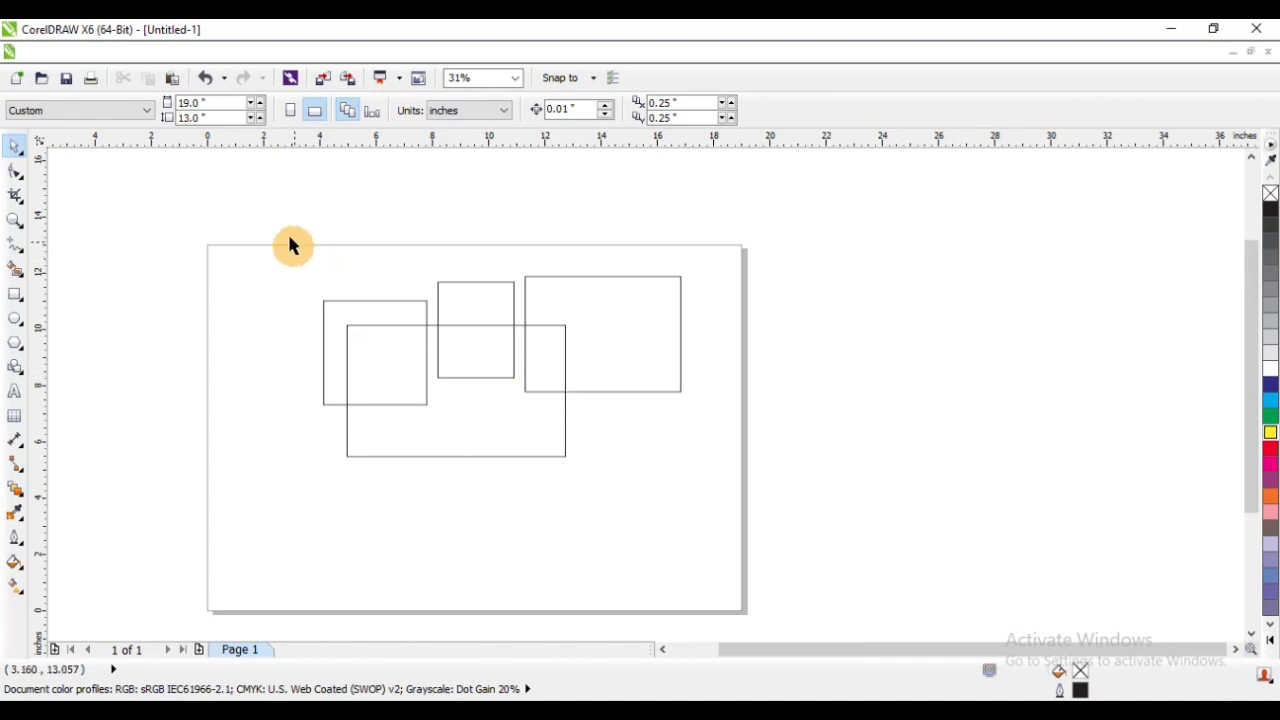
{"action": "left_click_drag", "start_coordinate": [237, 234], "coordinate": [805, 548]}
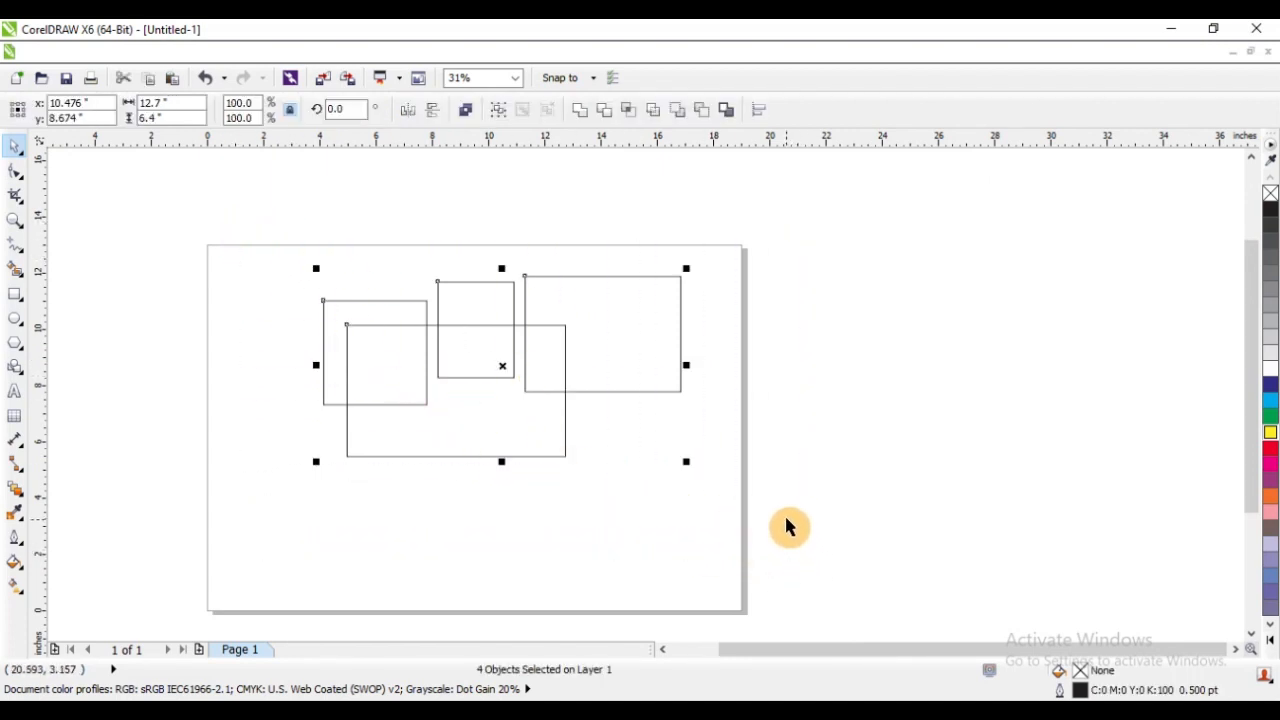
{"action": "left_click", "coordinate": [606, 111]}
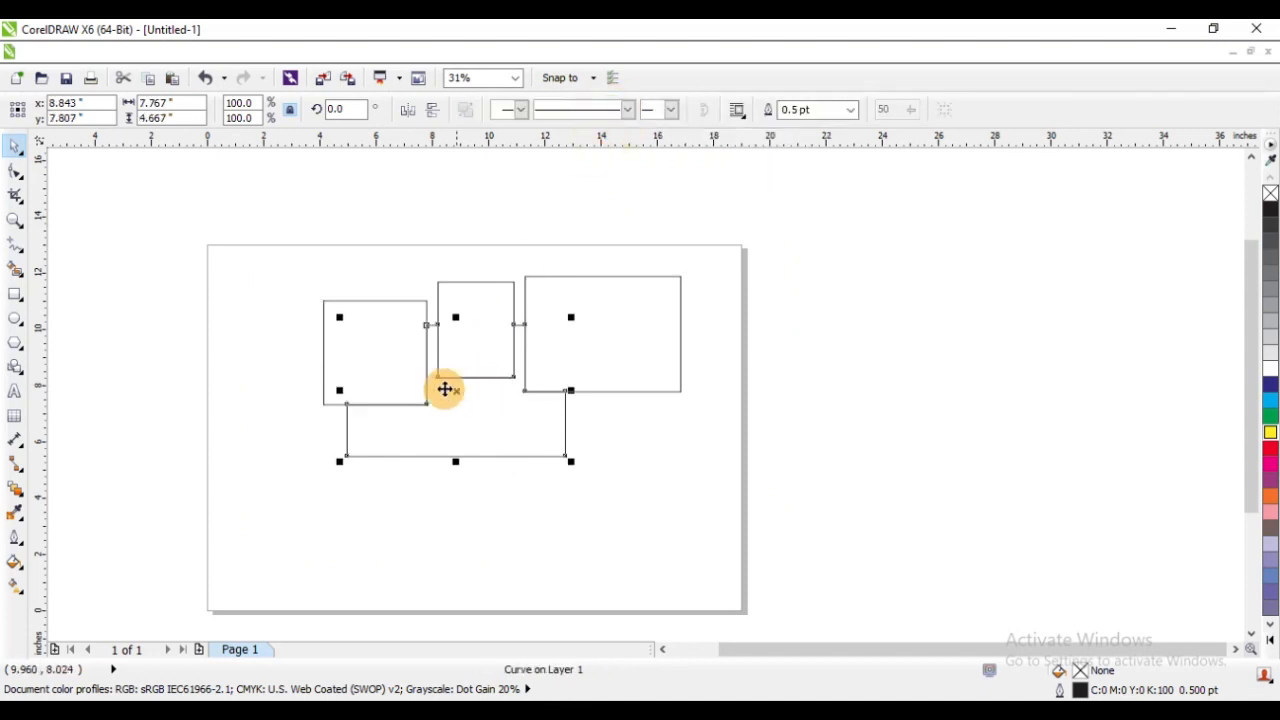
Step: Move the middle rectangle away from the trimmed shape, and undo the move
{"action": "scroll", "coordinate": [449, 389], "scroll_direction": "up", "scroll_amount": 1}
{"action": "left_click_drag", "start_coordinate": [533, 351], "coordinate": [746, 391]}
{"action": "key", "text": "ctrl+z"}
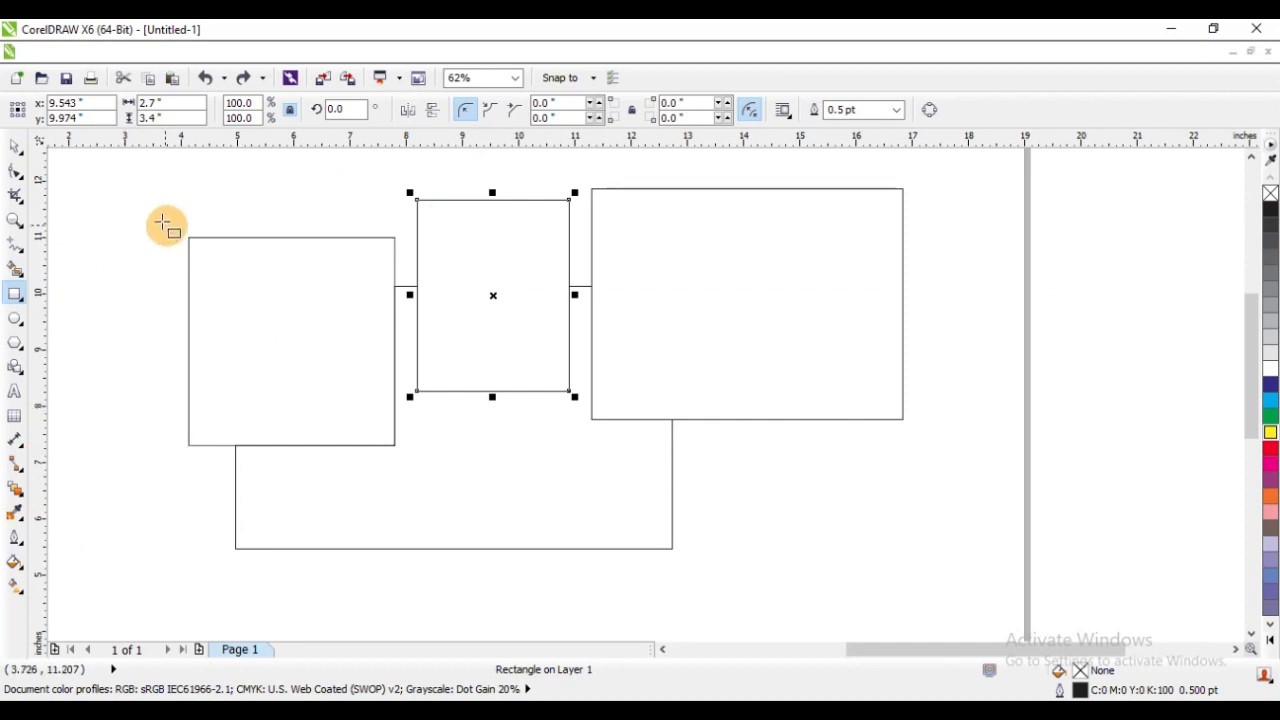
Step: Draw two seven-sided polygons side by side over the left rectangle, the second about 1.87 × 2.17 in
{"action": "left_click", "coordinate": [15, 153]}
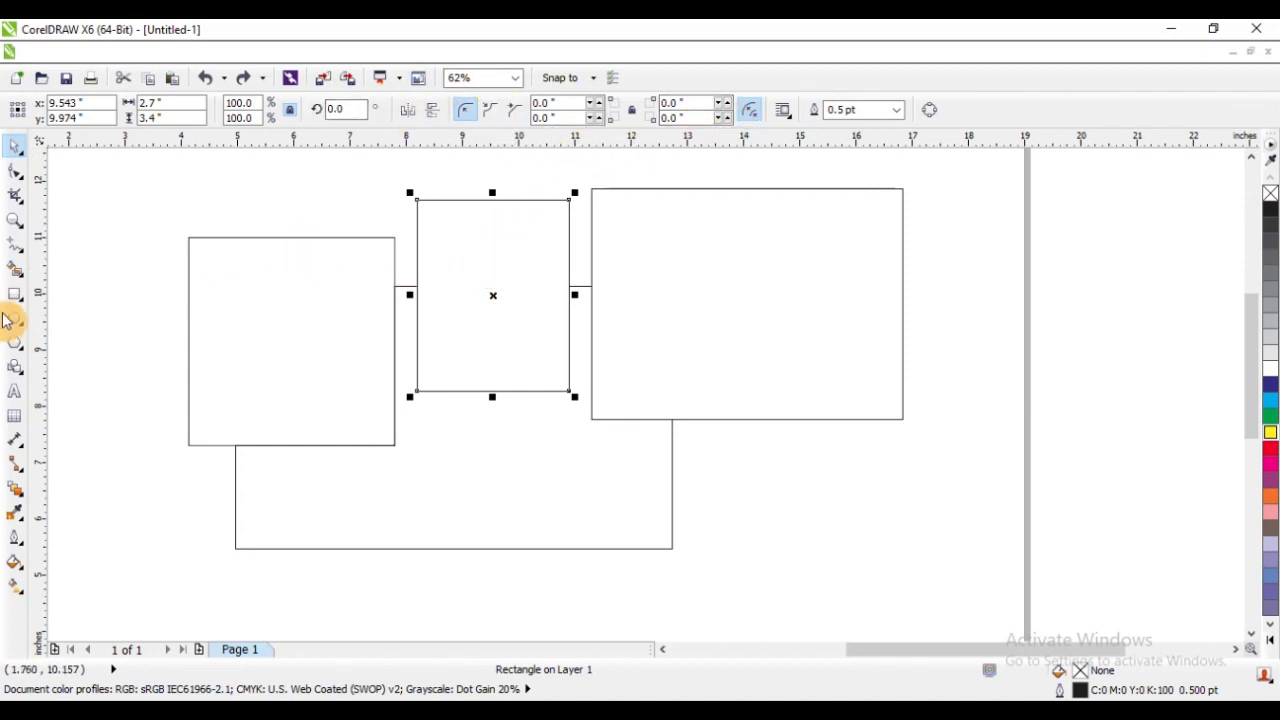
{"action": "left_click", "coordinate": [15, 342]}
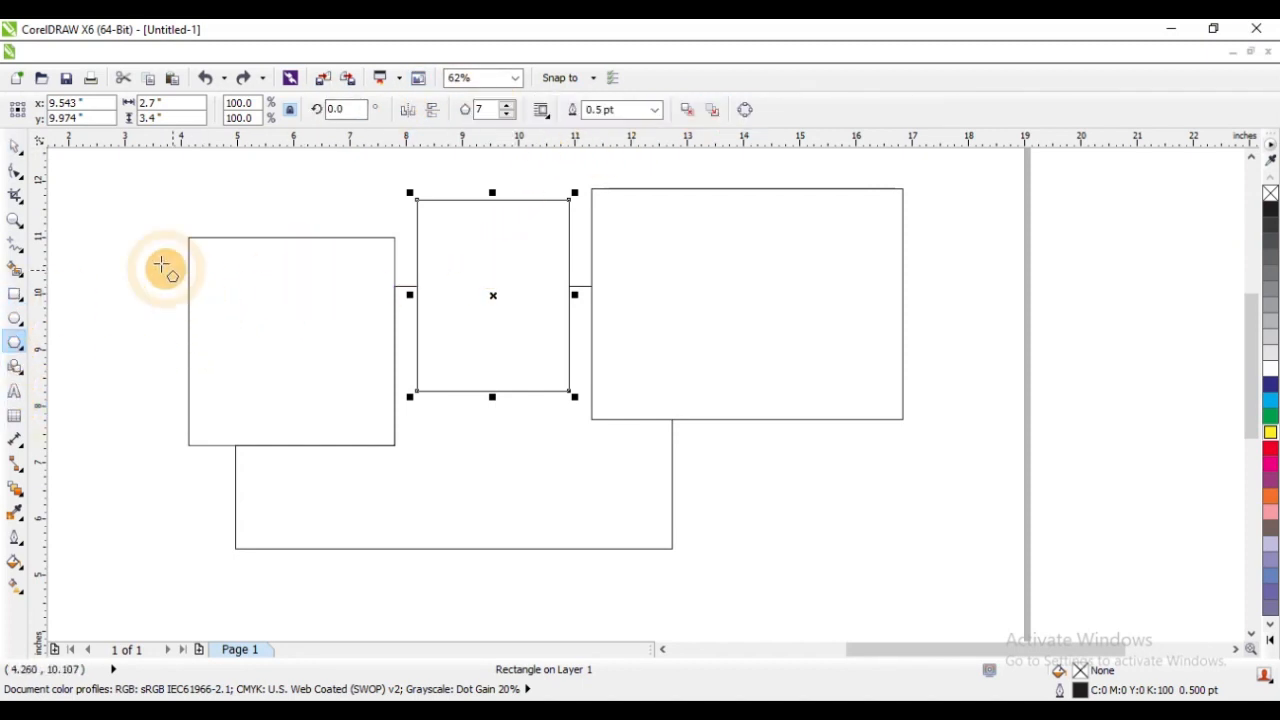
{"action": "left_click_drag", "start_coordinate": [133, 251], "coordinate": [272, 402]}
{"action": "left_click_drag", "start_coordinate": [286, 258], "coordinate": [404, 384]}
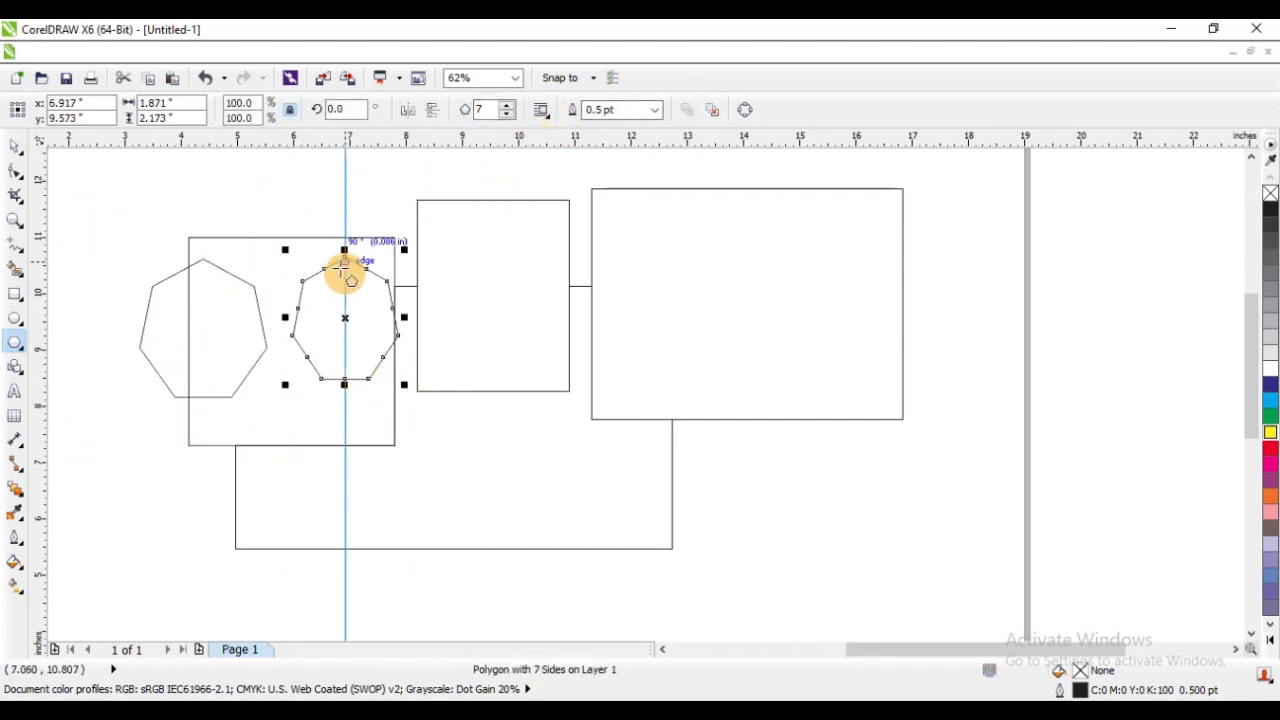
Step: Mirror the second polygon horizontally and twice vertically, and convert it to curves, undoing and redoing the conversion
{"action": "left_click", "coordinate": [408, 113]}
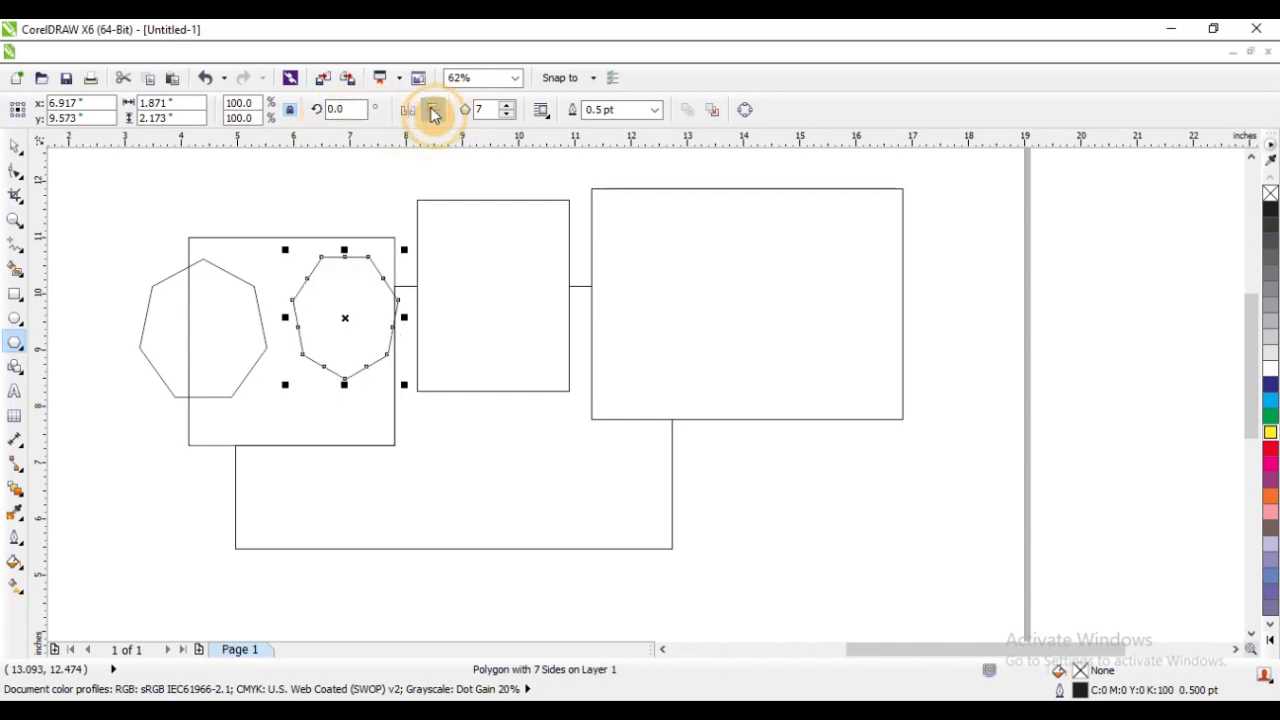
{"action": "left_click", "coordinate": [433, 113]}
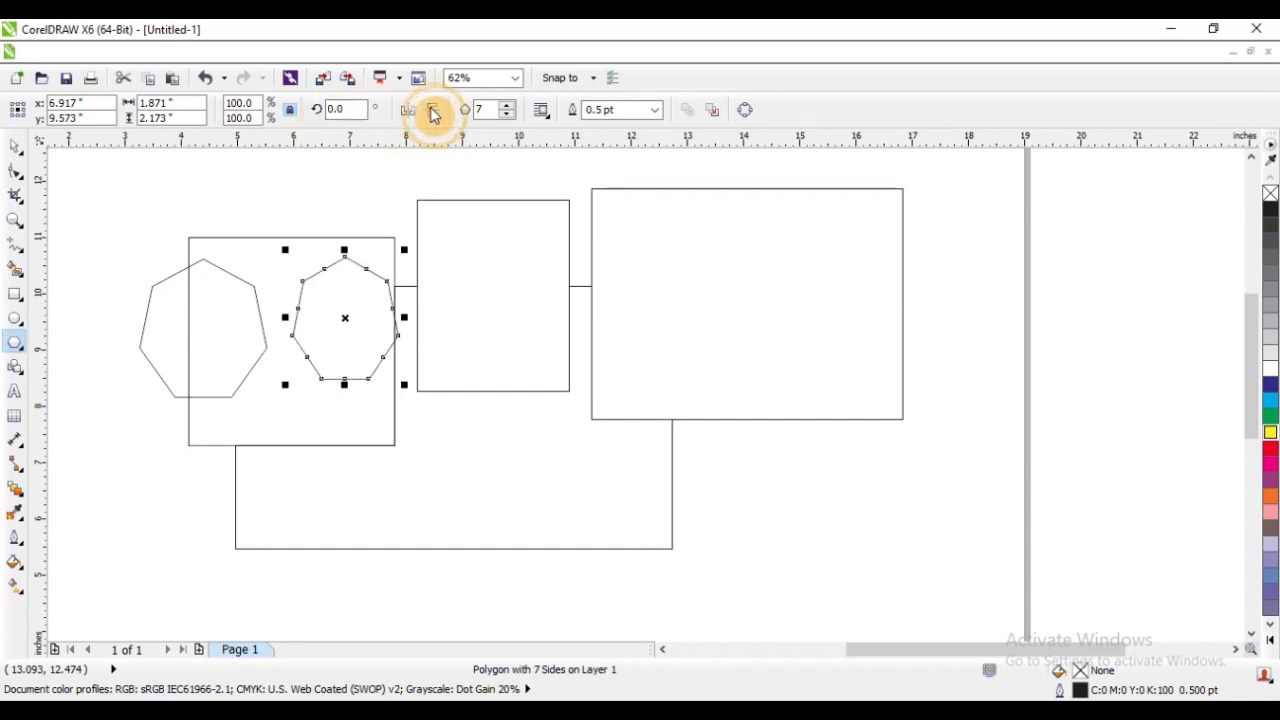
{"action": "left_click", "coordinate": [745, 110]}
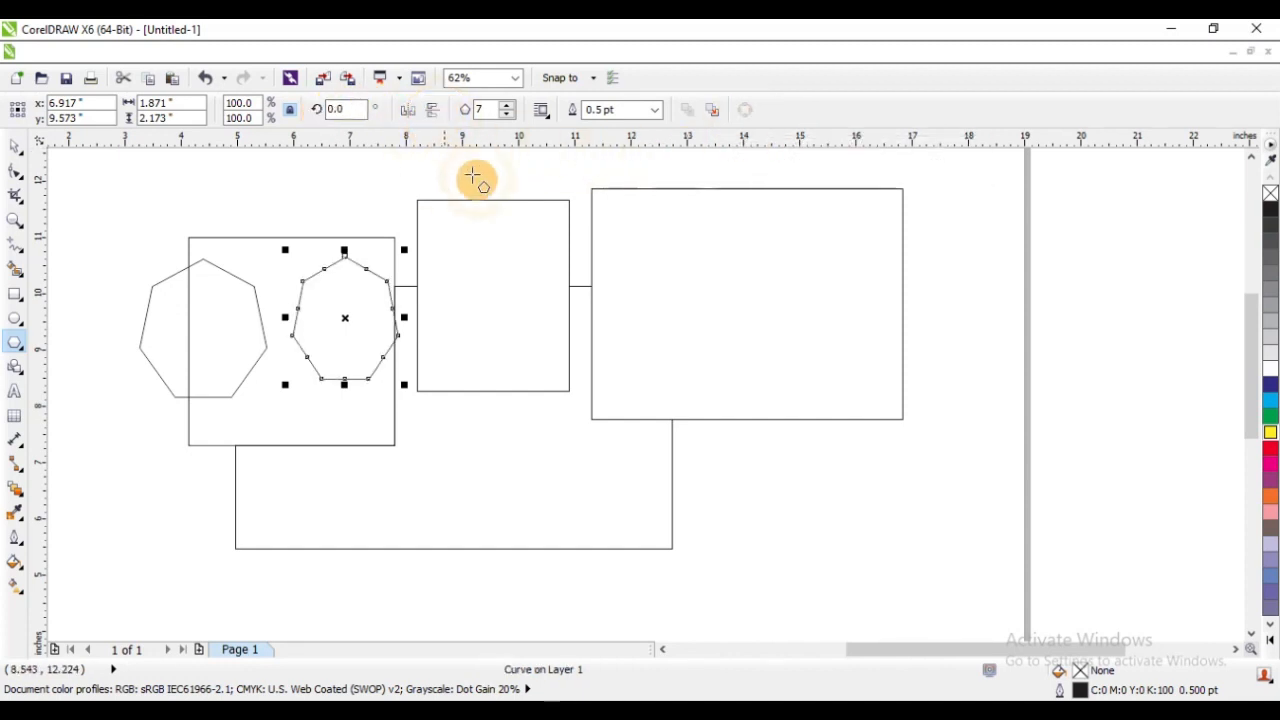
{"action": "left_click", "coordinate": [206, 80]}
{"action": "left_click", "coordinate": [243, 80]}
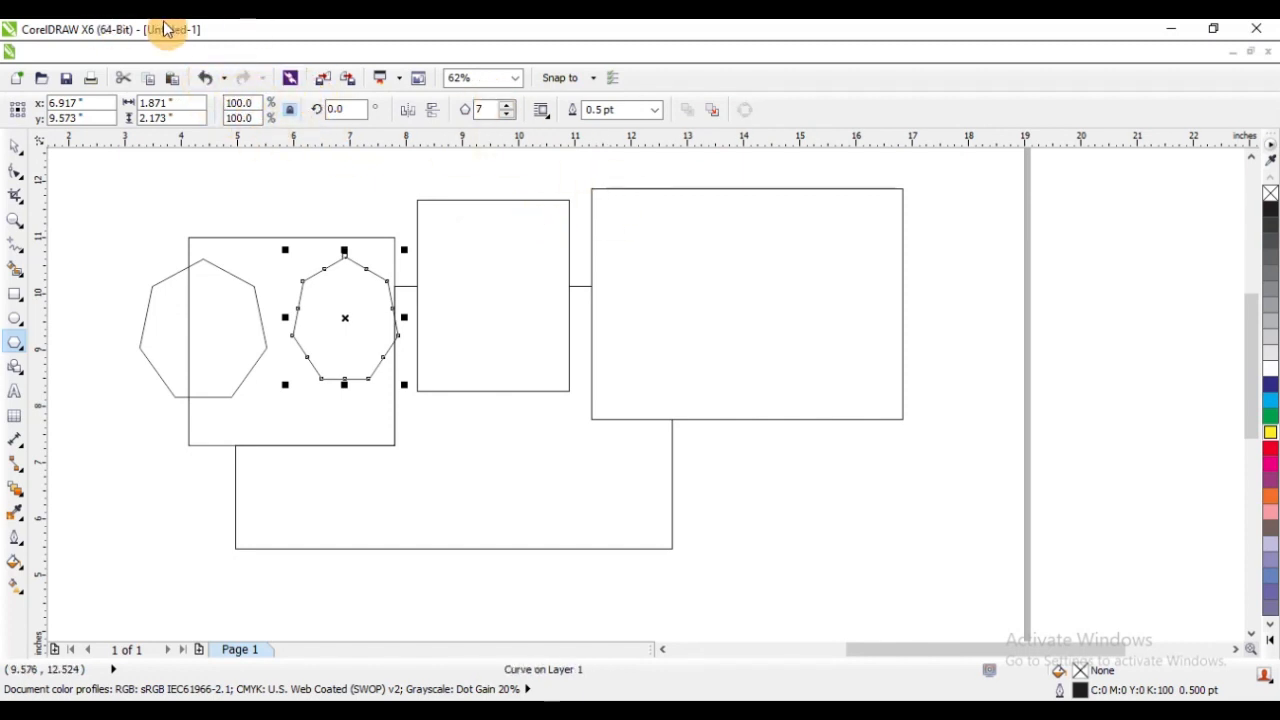
Step: Select the converted polygon inside the left rectangle with the Pick tool
{"action": "left_click", "coordinate": [14, 152]}
{"action": "left_click", "coordinate": [100, 191]}
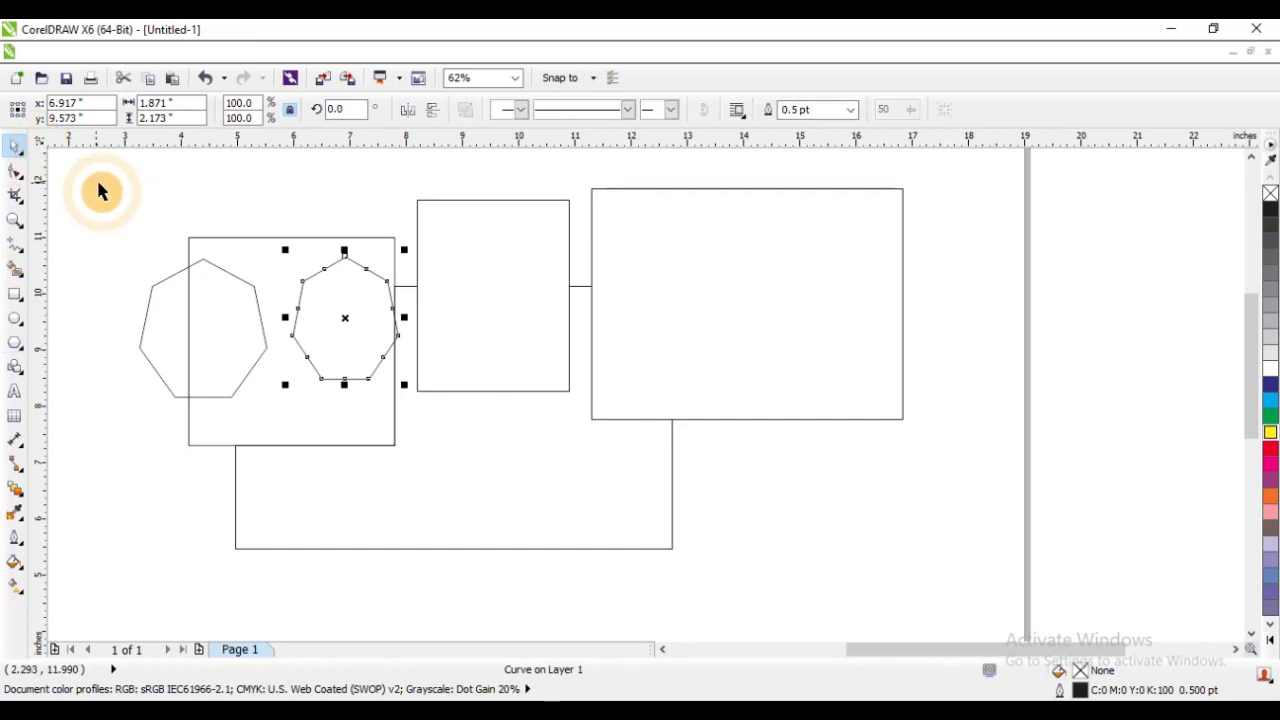
{"action": "left_click", "coordinate": [323, 343]}
{"action": "left_click", "coordinate": [345, 272]}
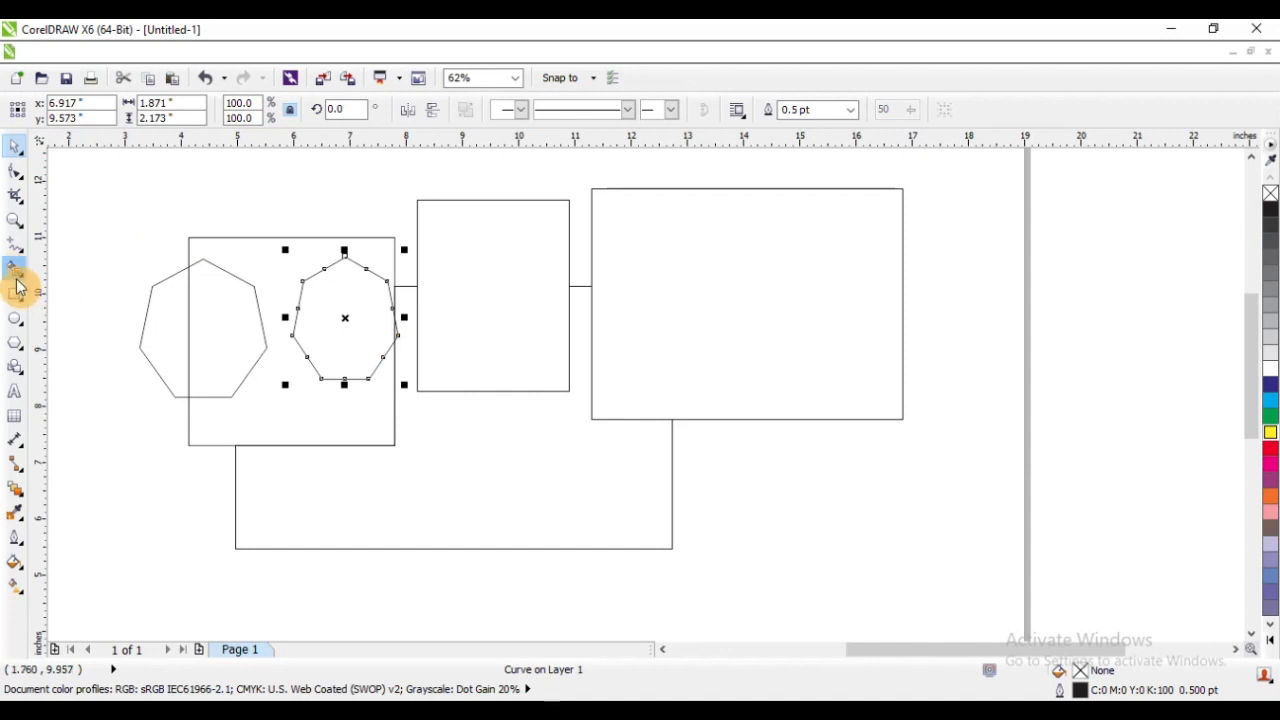
Step: Draw four seven-sided polygons overlapping the middle and right rectangles, the last about 3.2 × 2.66 in
{"action": "left_click", "coordinate": [15, 342]}
{"action": "left_click_drag", "start_coordinate": [485, 305], "coordinate": [600, 443]}
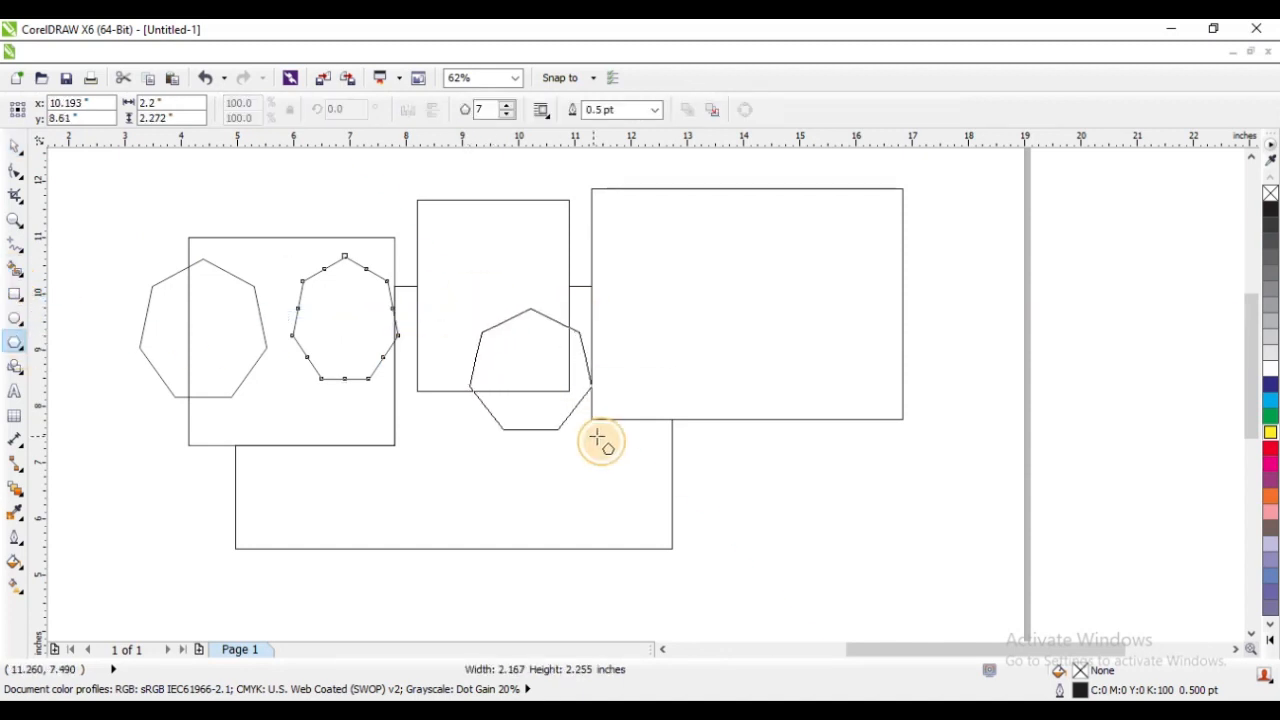
{"action": "left_click_drag", "start_coordinate": [645, 270], "coordinate": [789, 406]}
{"action": "left_click_drag", "start_coordinate": [597, 198], "coordinate": [705, 412]}
{"action": "left_click_drag", "start_coordinate": [537, 302], "coordinate": [632, 383]}
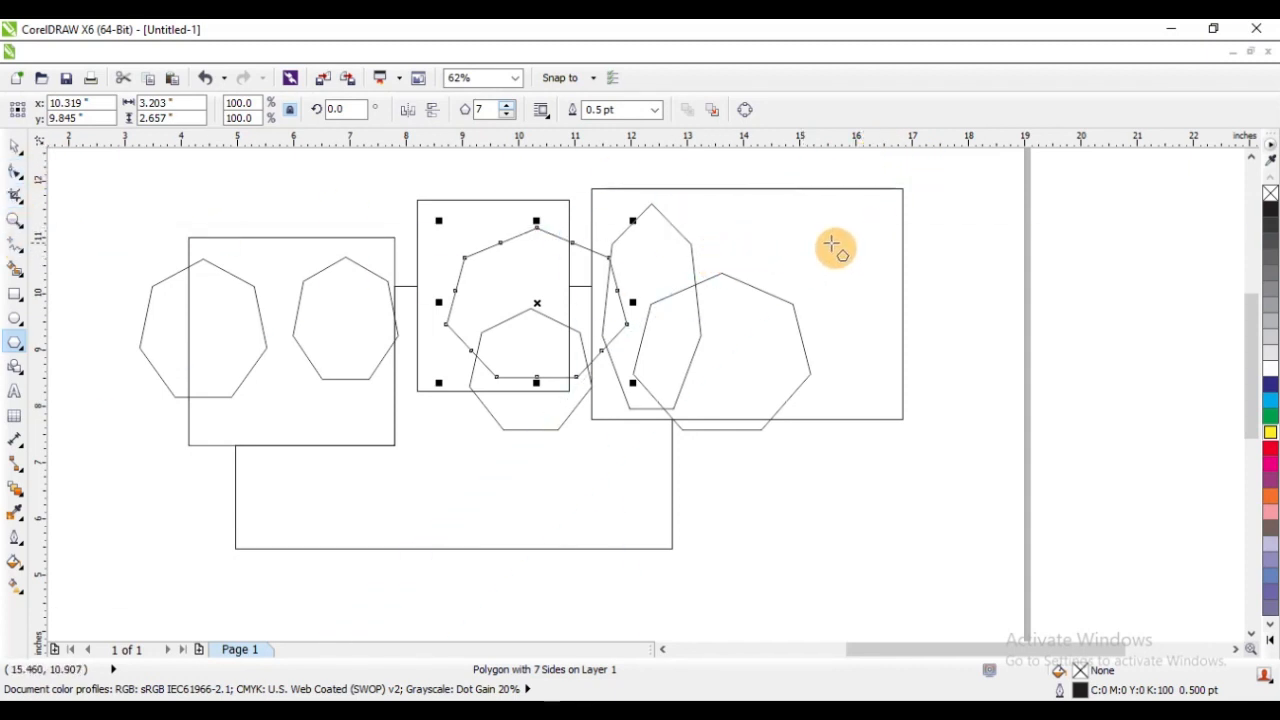
Step: Draw three seven-sided polygons over and below the trimmed lower shape, the last about 3.45 × 3.36 in, and deselect them
{"action": "scroll", "coordinate": [646, 306], "scroll_direction": "down", "scroll_amount": 2}
{"action": "scroll", "coordinate": [284, 243], "scroll_direction": "up", "scroll_amount": 3}
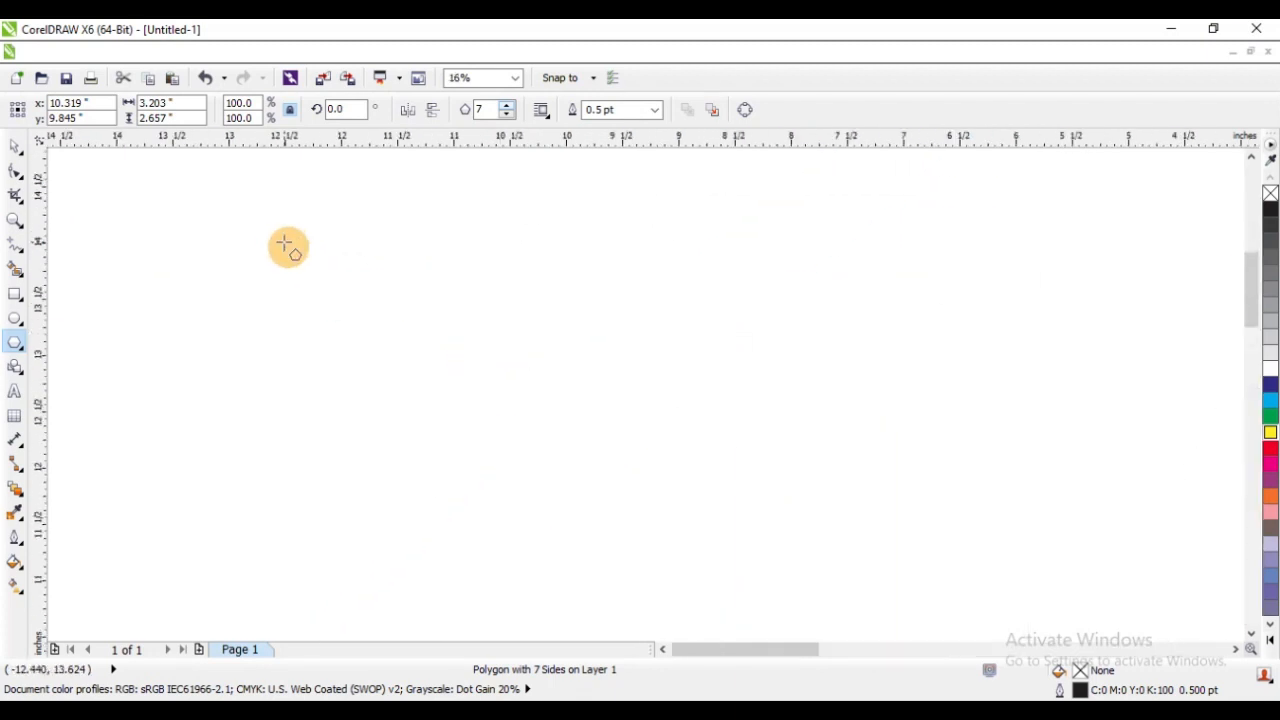
{"action": "scroll", "coordinate": [284, 243], "scroll_direction": "up", "scroll_amount": 2}
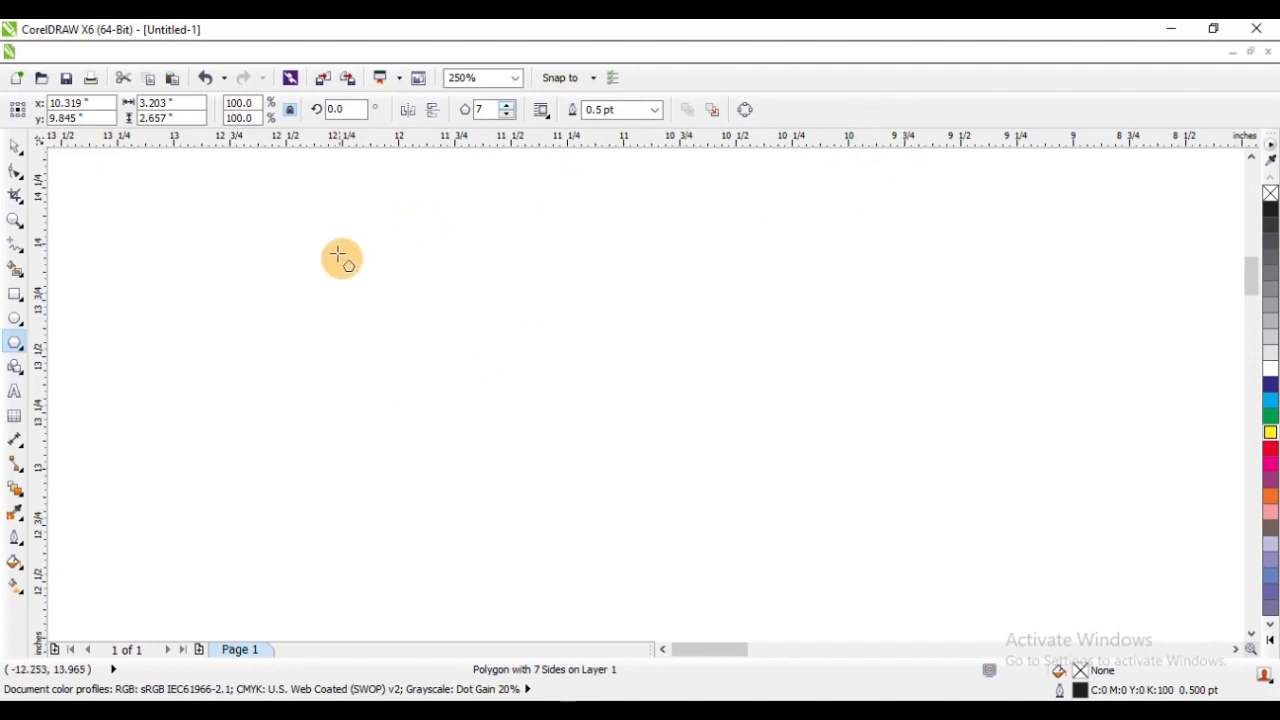
{"action": "scroll", "coordinate": [371, 286], "scroll_direction": "down", "scroll_amount": 8}
{"action": "scroll", "coordinate": [575, 320], "scroll_direction": "up", "scroll_amount": 4}
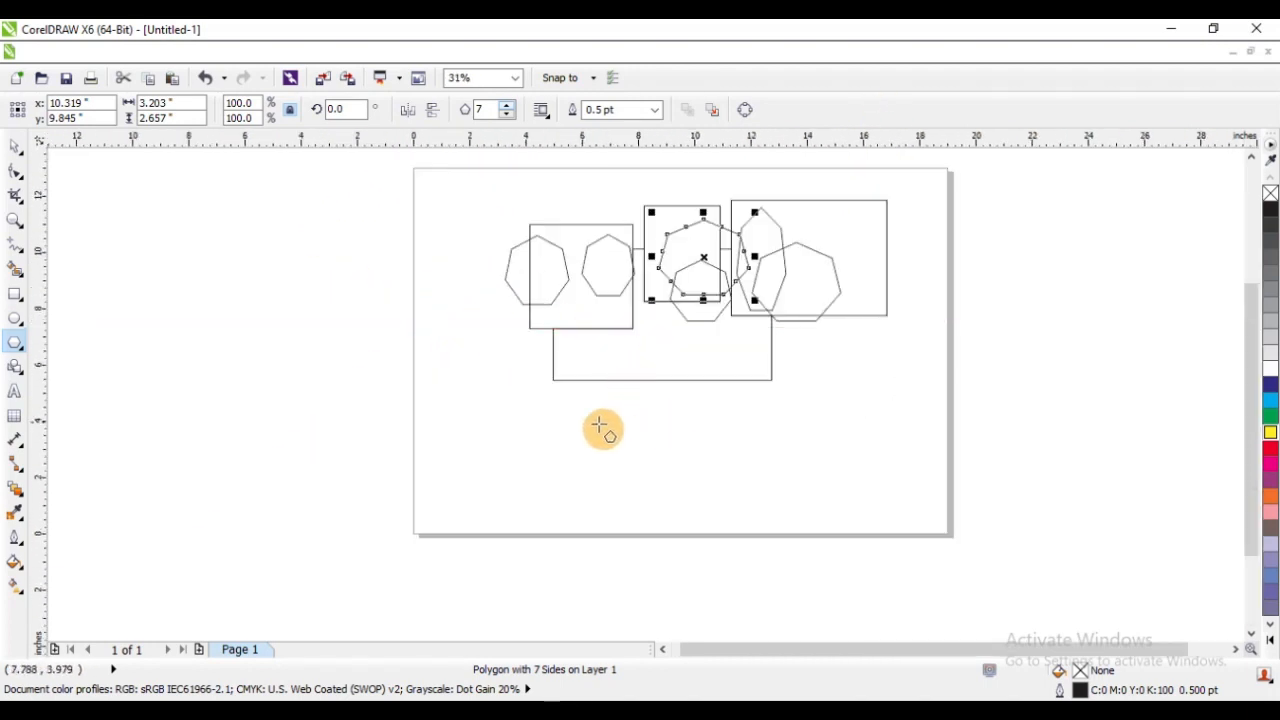
{"action": "left_click_drag", "start_coordinate": [457, 377], "coordinate": [654, 466]}
{"action": "mouse_move", "coordinate": [603, 315]}
{"action": "left_mouse_down"}
{"action": "mouse_move", "coordinate": [686, 374]}
{"action": "mouse_move", "coordinate": [714, 427]}
{"action": "left_mouse_up"}
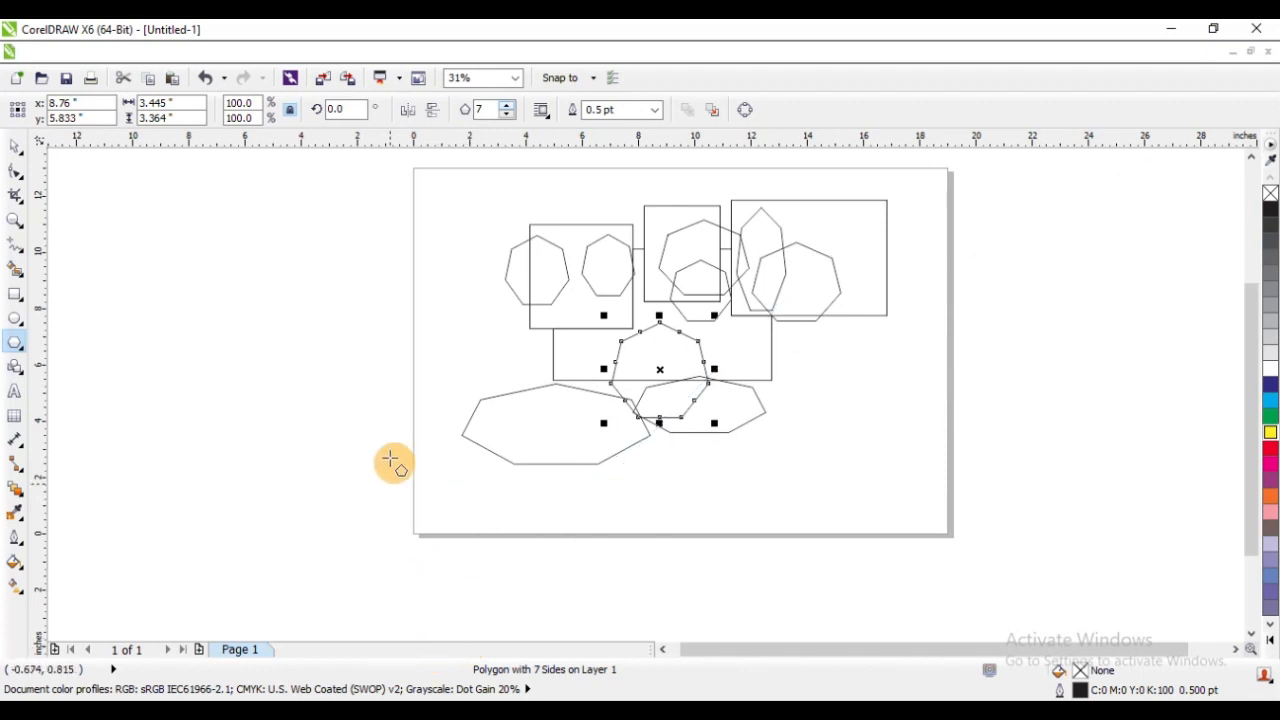
{"action": "left_click", "coordinate": [355, 355]}
{"action": "left_click", "coordinate": [15, 145]}
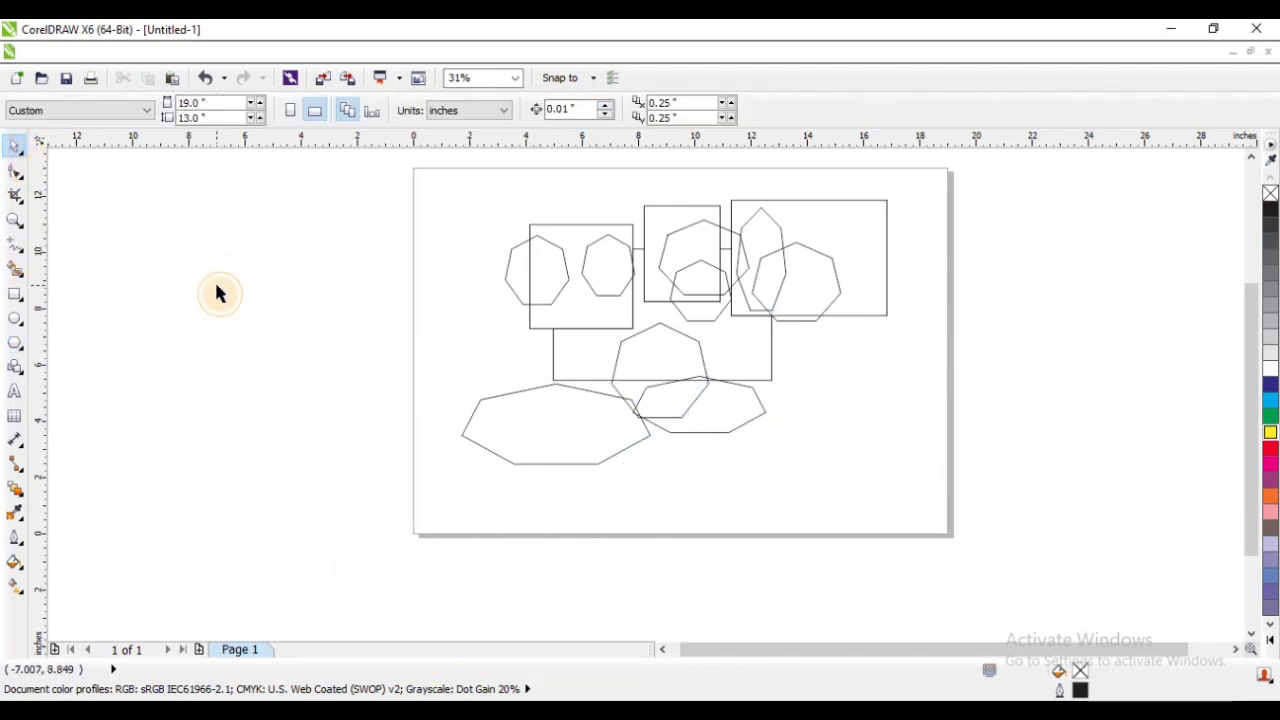
{"action": "scroll", "coordinate": [562, 400], "scroll_direction": "down", "scroll_amount": 2}
{"action": "scroll", "coordinate": [713, 396], "scroll_direction": "up", "scroll_amount": 2}
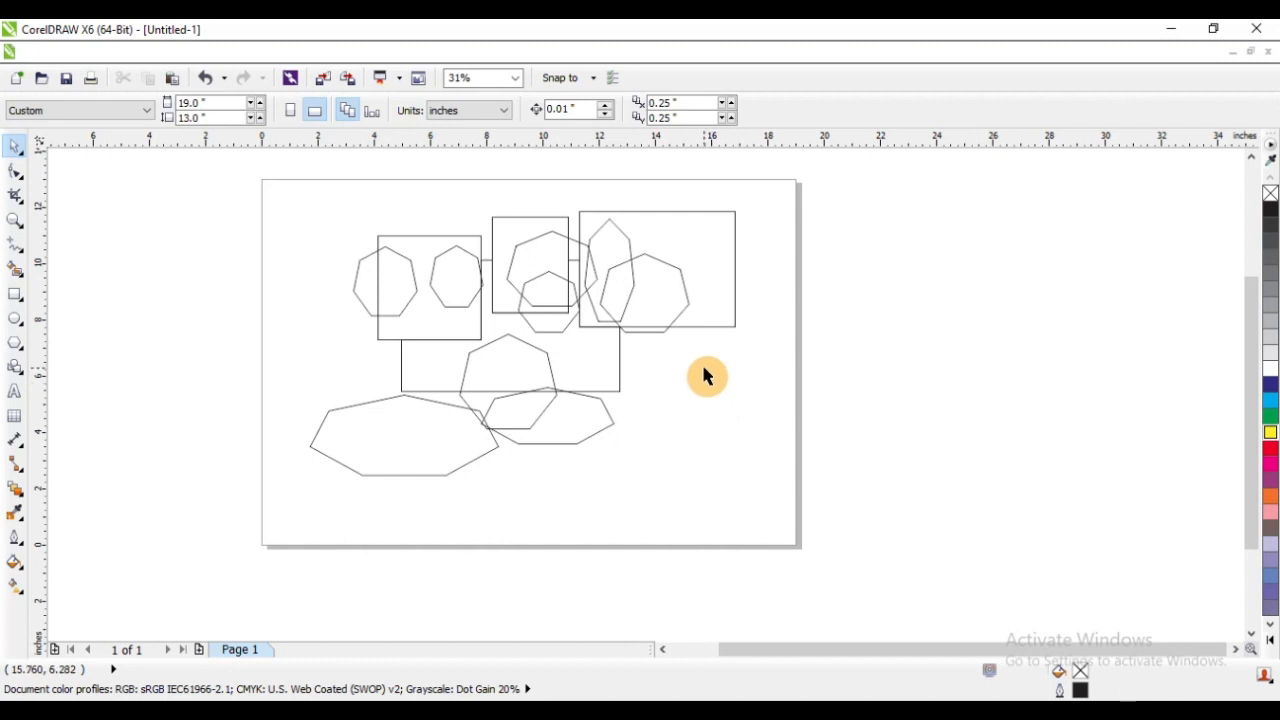